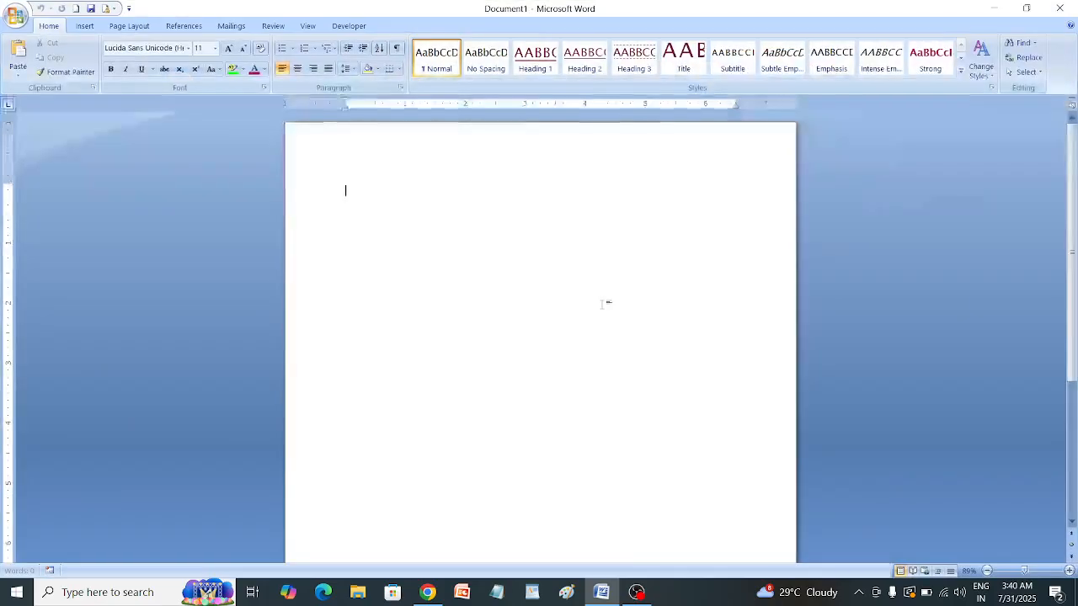
left_click(76, 30)
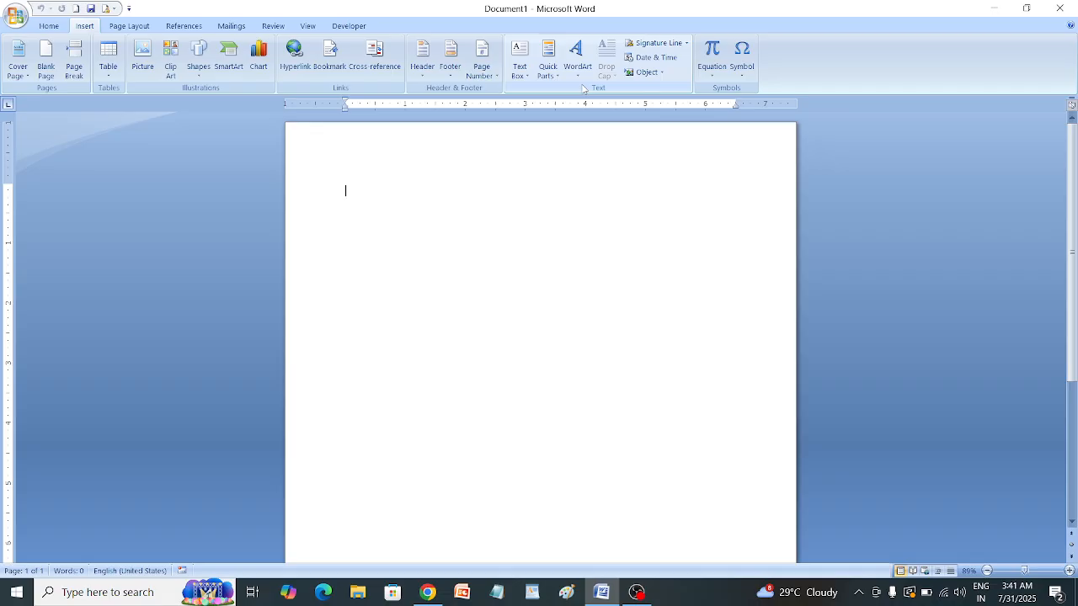
left_click(129, 25)
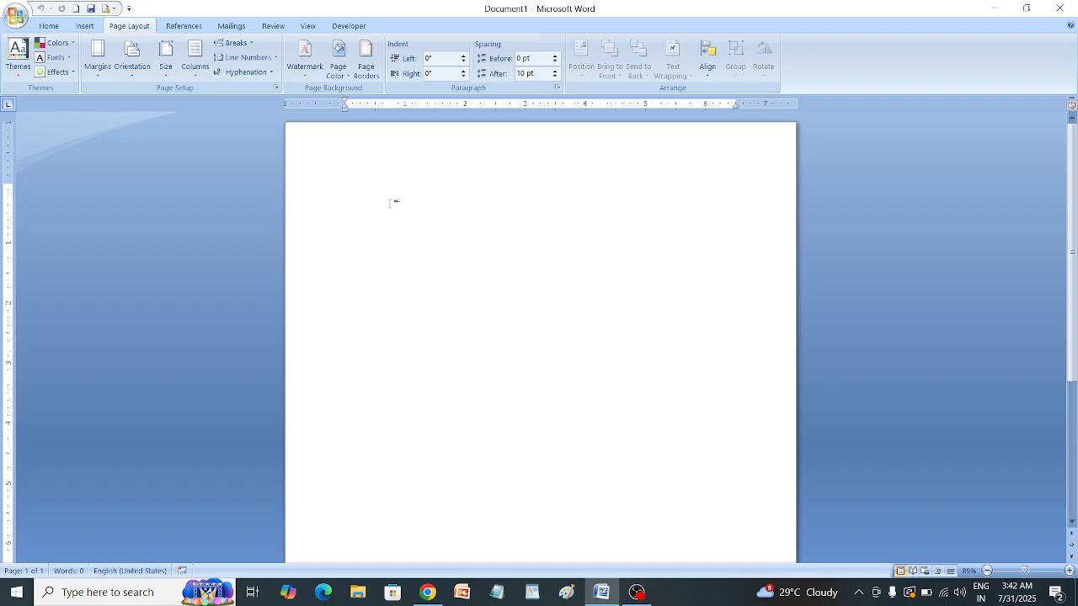
left_click(18, 58)
left_click(477, 266)
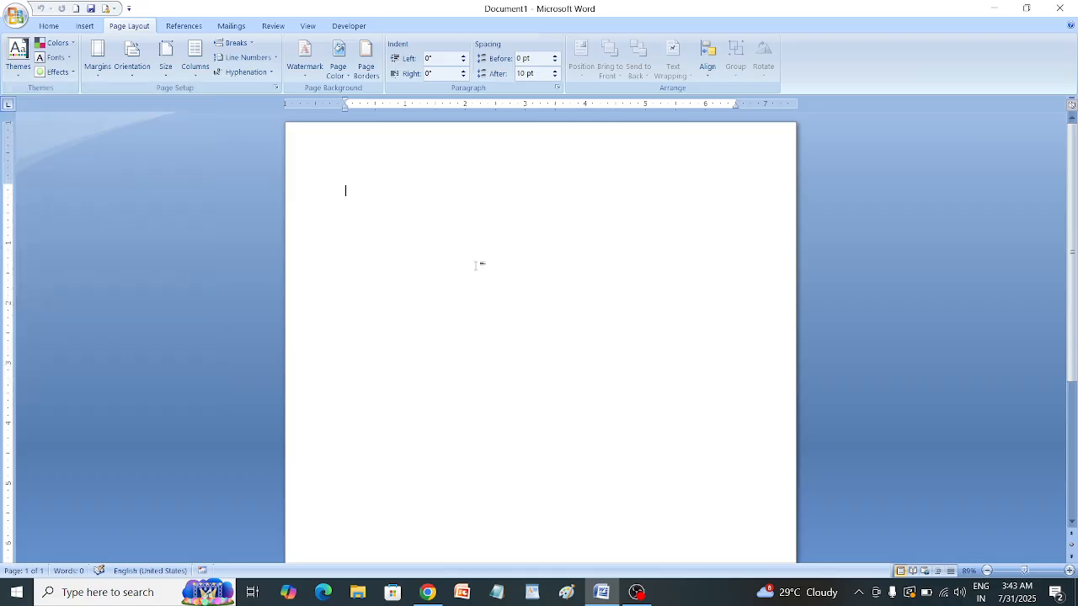
Fill the blank page with sample paragraphs using the =rand() formula and remove the empty line below them.
type("rand()")
key("Return")
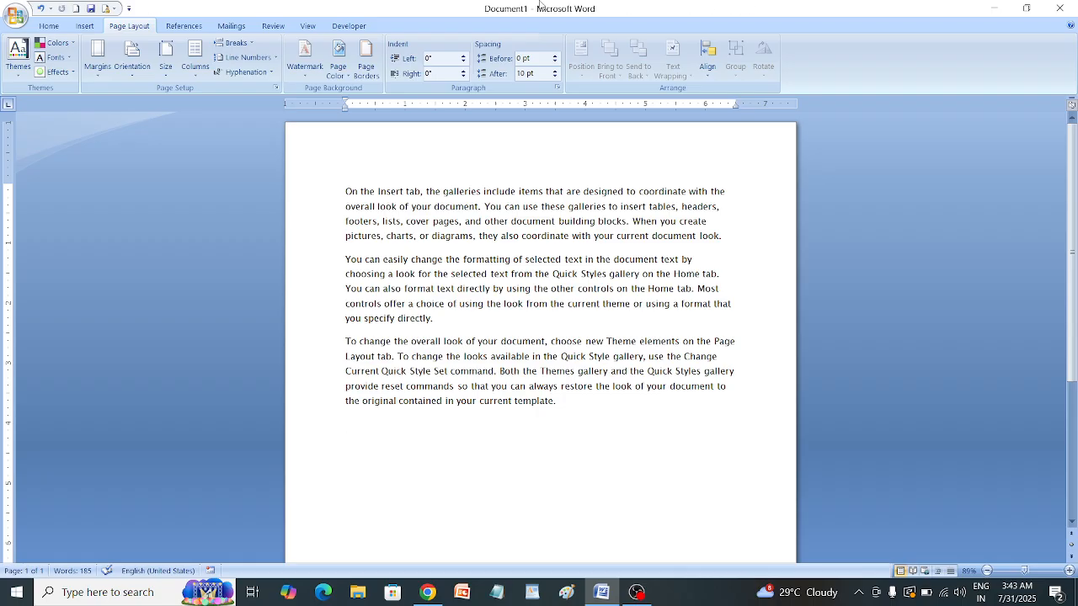
left_click(19, 59)
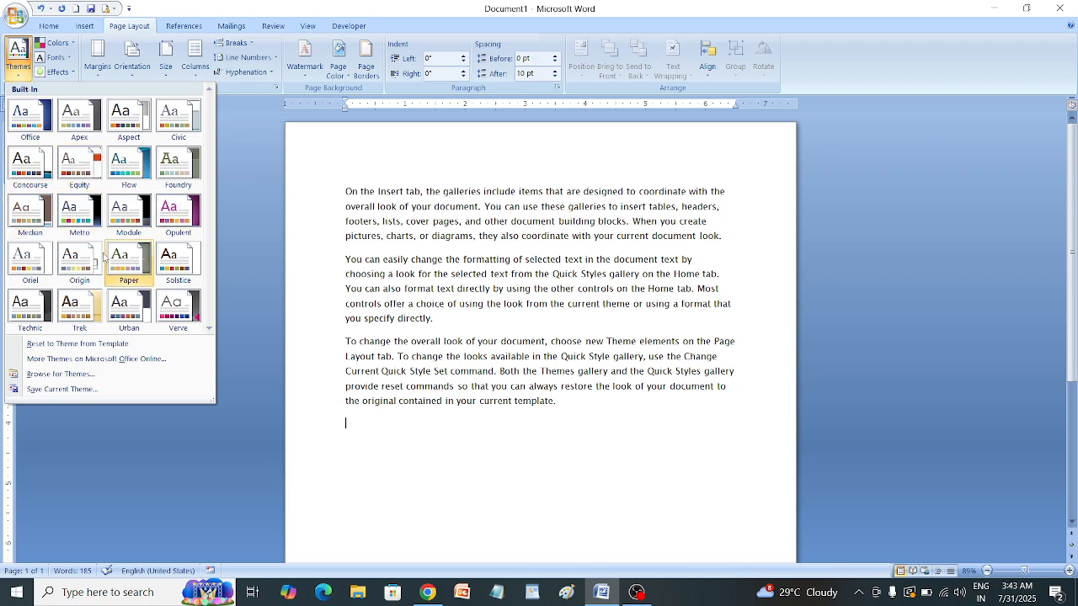
left_click(420, 426)
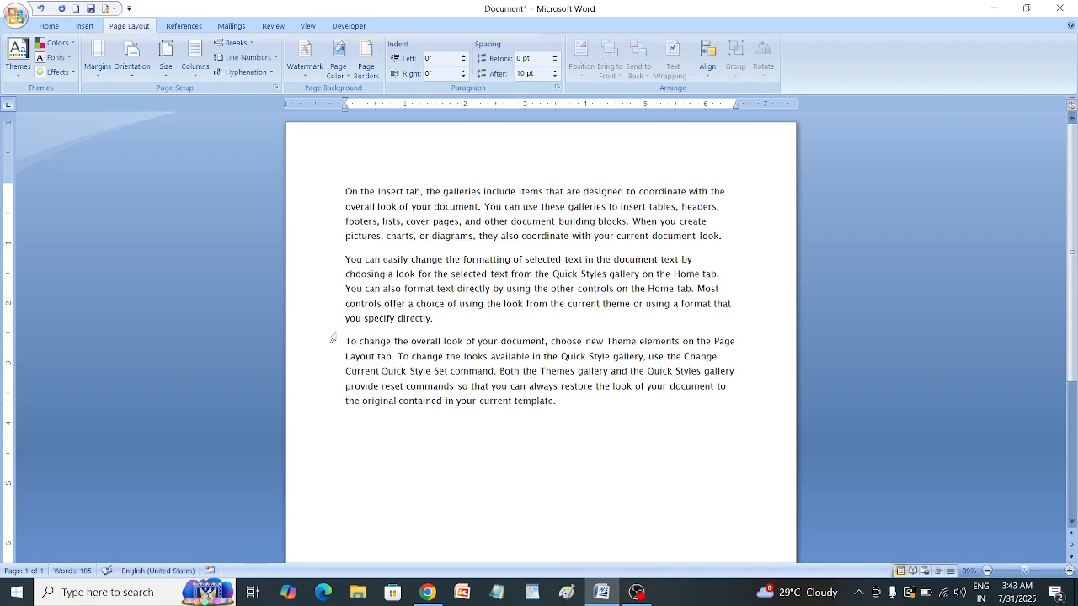
key("BackSpace")
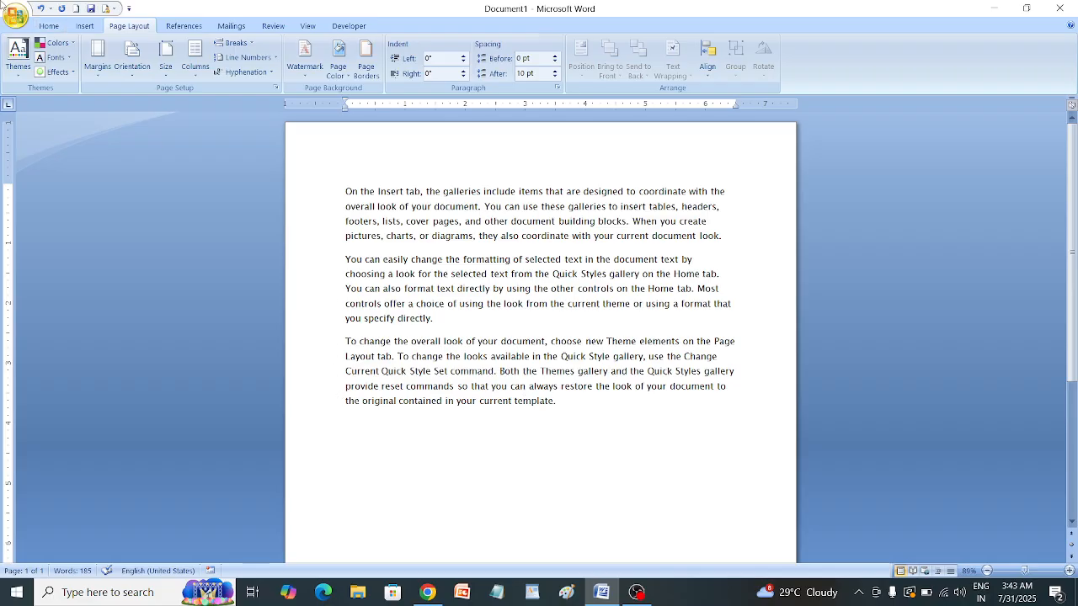
Look up more themes on Microsoft Office Online, browse the templates page and close the browser window.
left_click(15, 65)
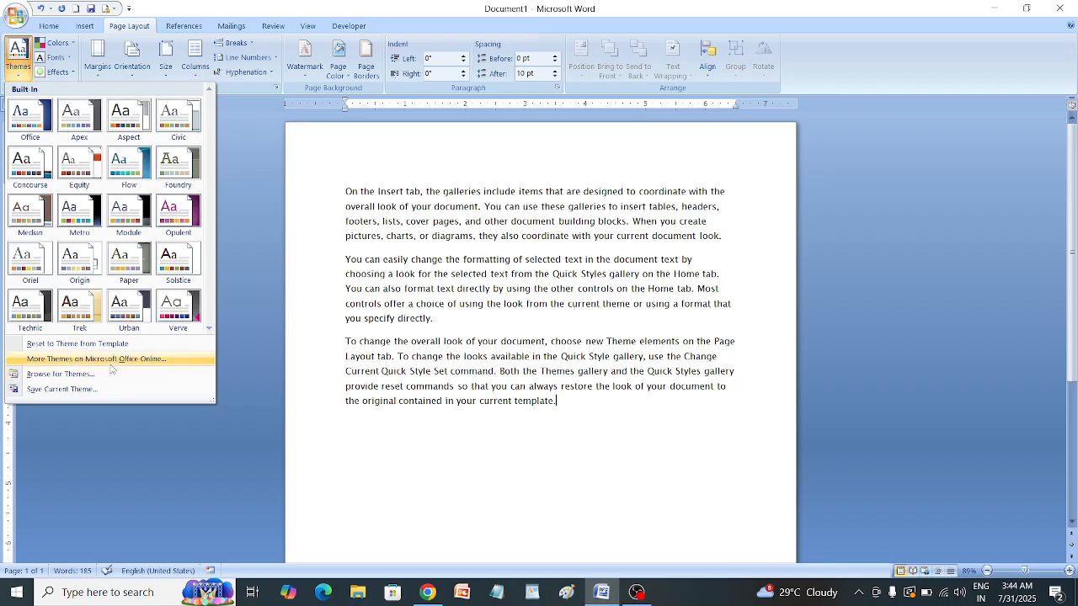
left_click(110, 361)
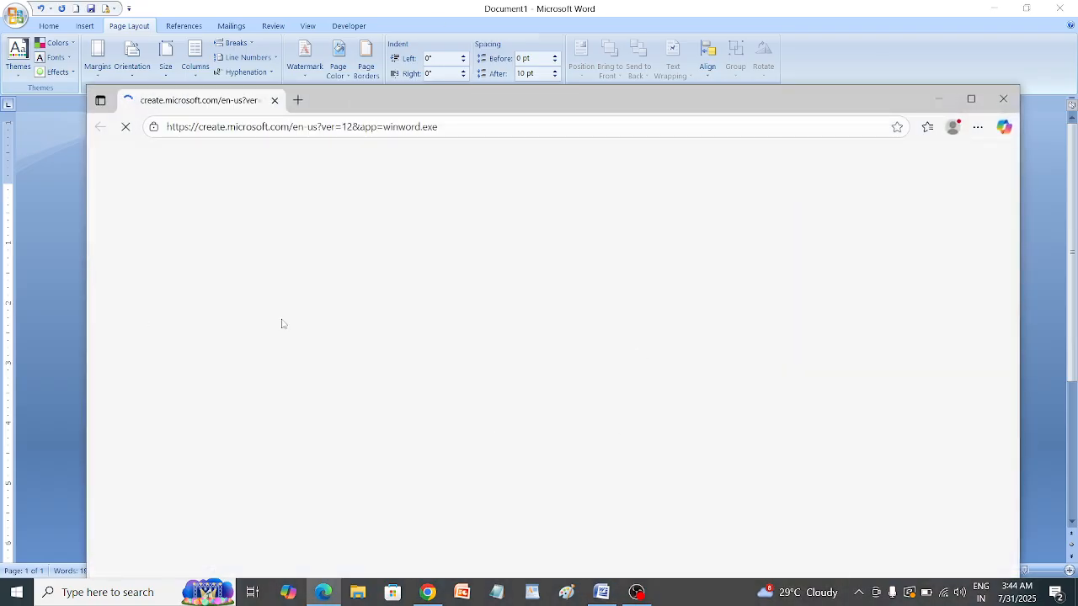
scroll(569, 307, "down", 20)
scroll(570, 307, "up", 20)
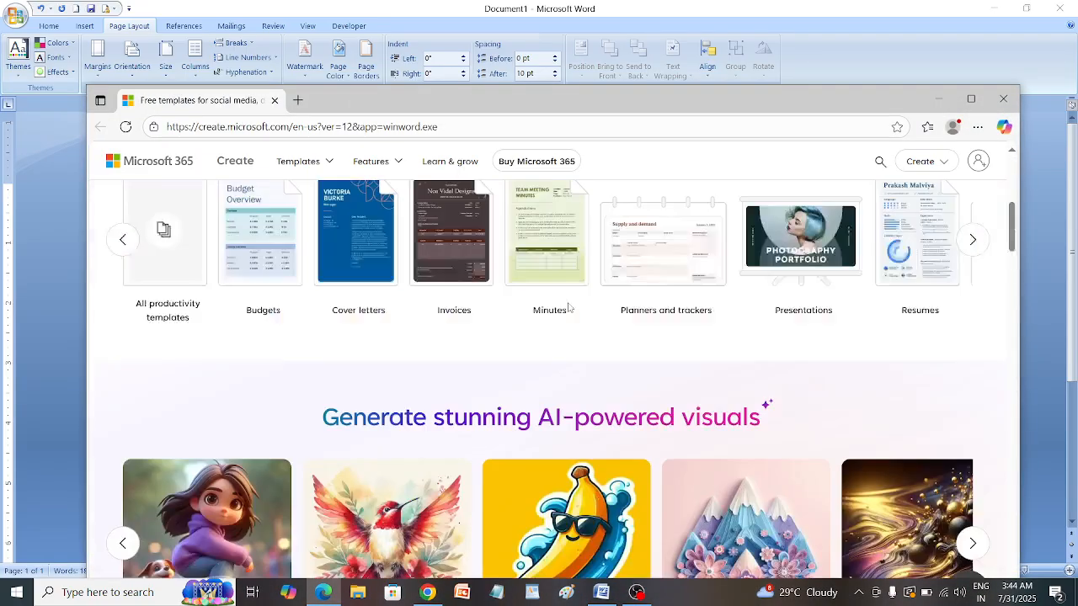
scroll(585, 306, "down", 10)
scroll(591, 304, "down", 10)
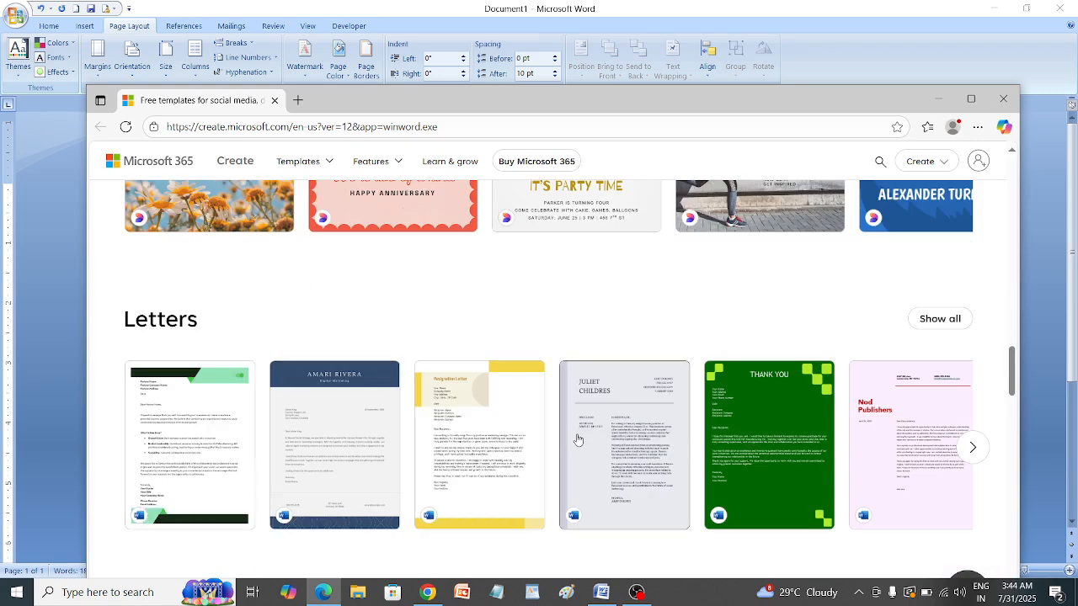
scroll(676, 378, "up", 10)
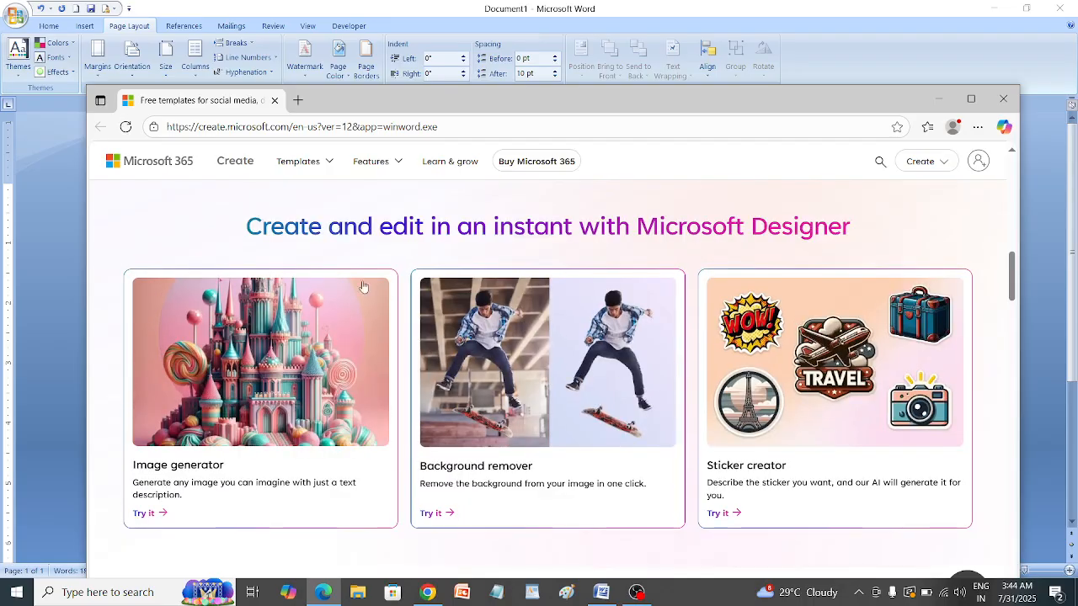
scroll(564, 288, "down", 15)
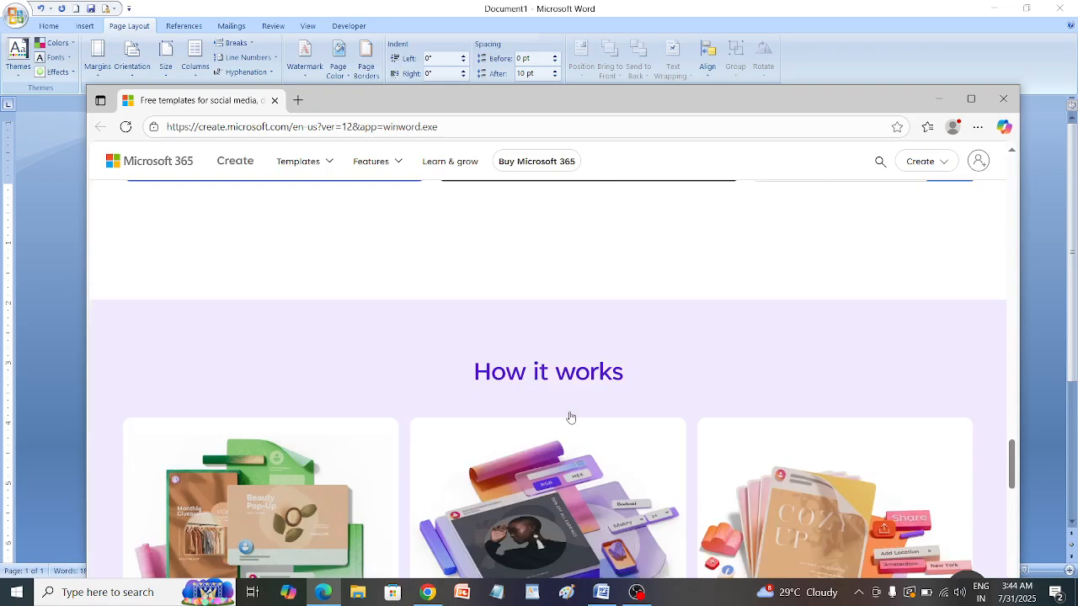
scroll(569, 416, "down", 5)
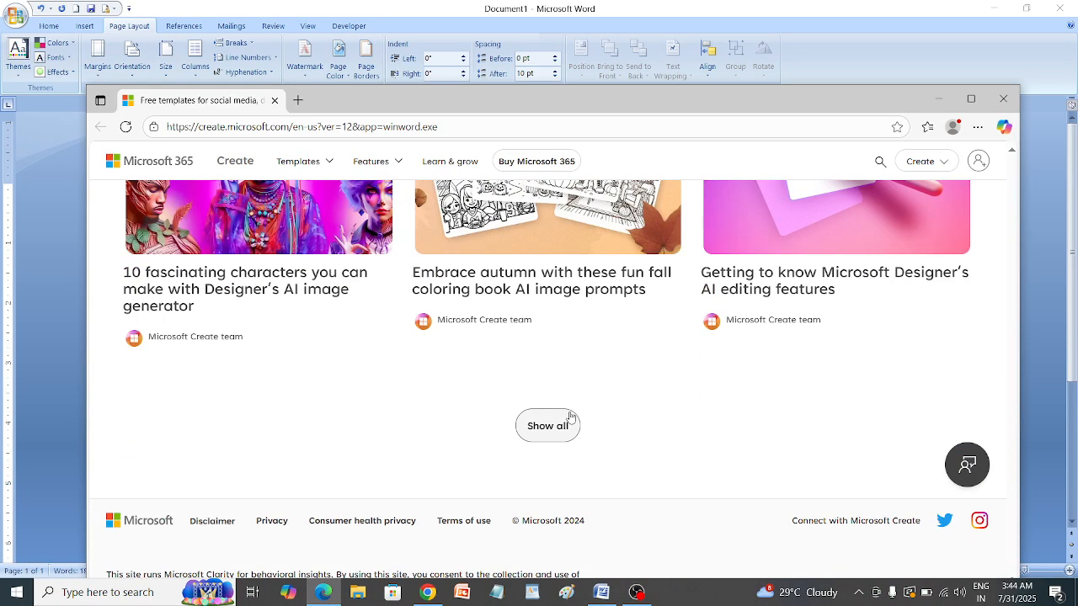
left_click(1003, 98)
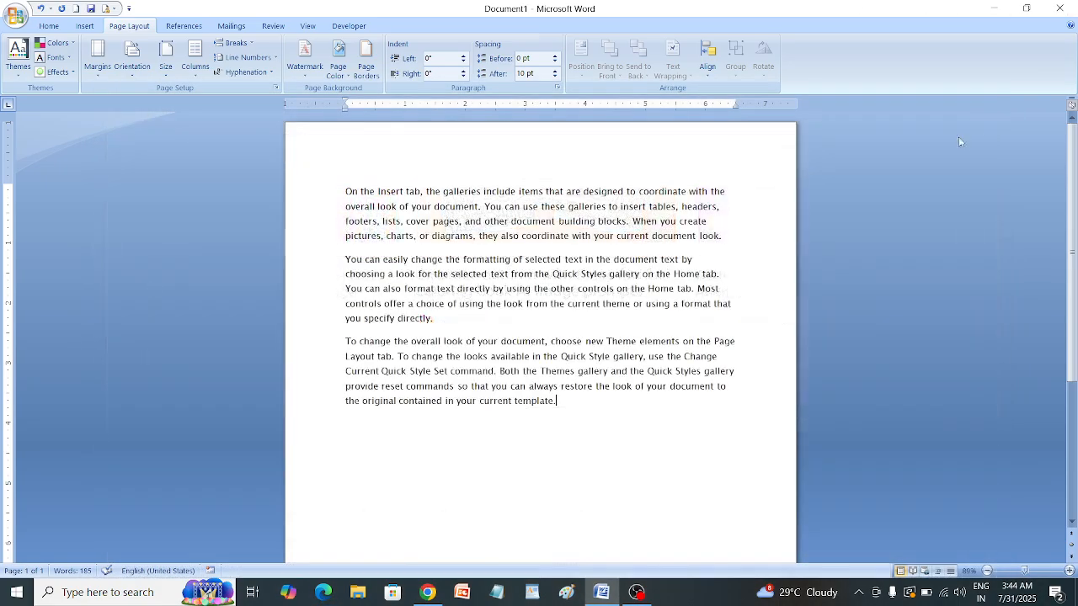
Browse for a theme and apply the one from the "word 1" document in the Documents folder.
left_click(18, 57)
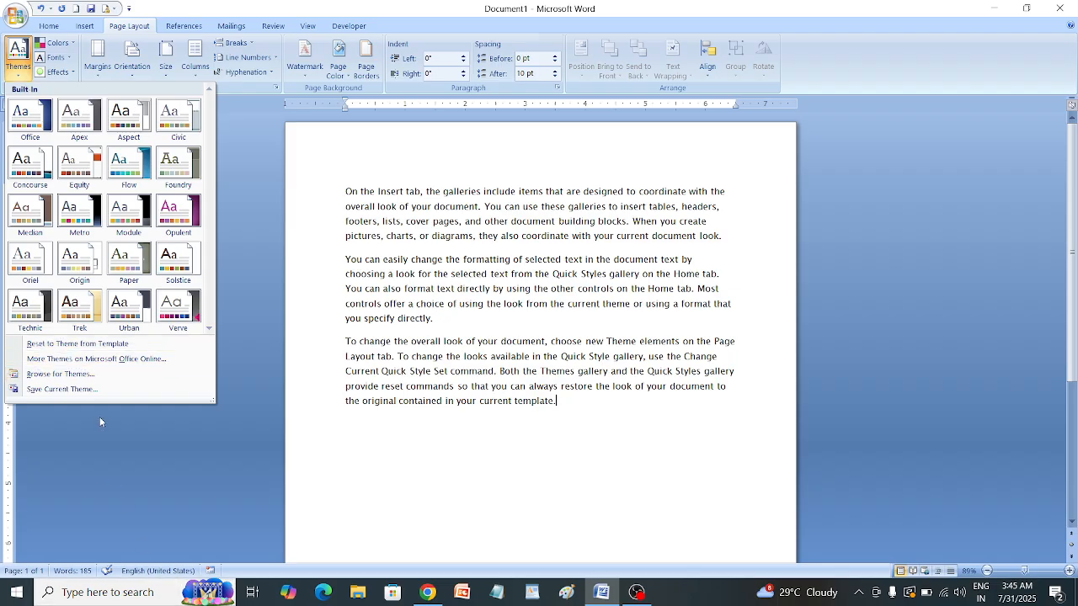
left_click(88, 375)
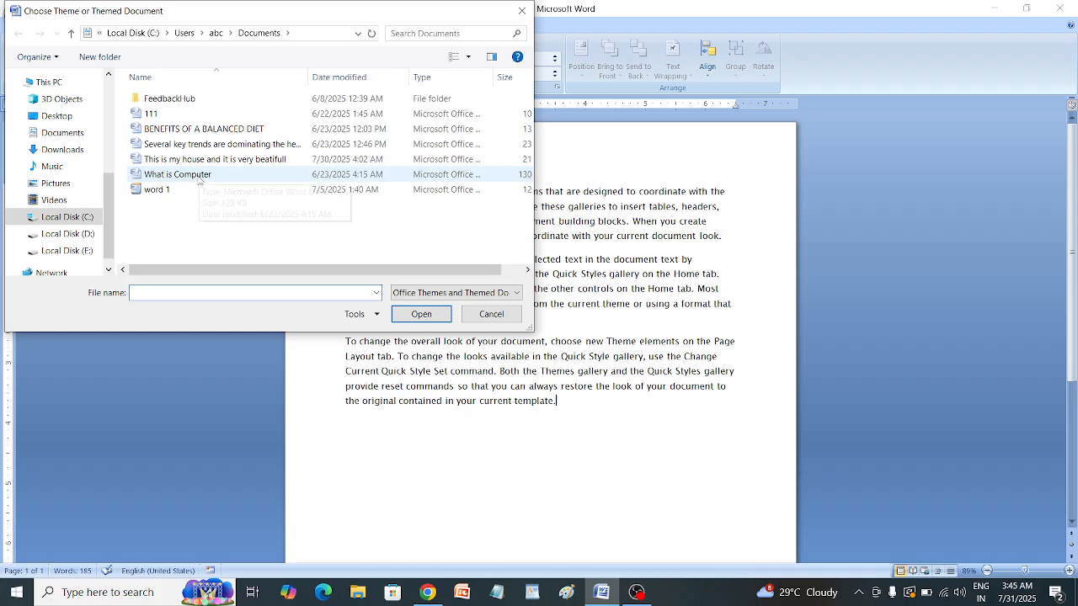
left_click(167, 192)
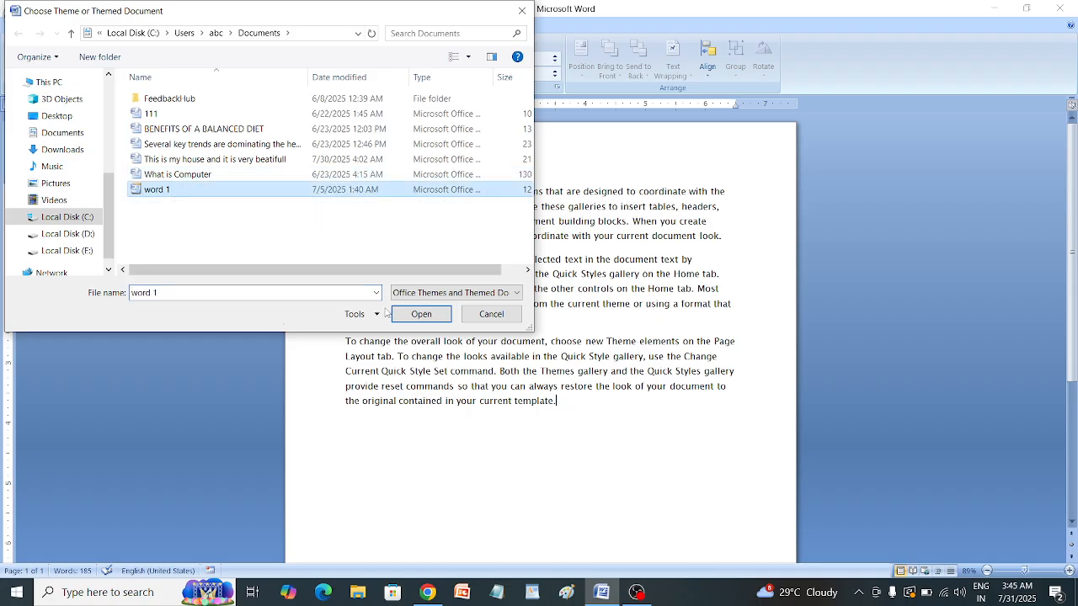
left_click(419, 314)
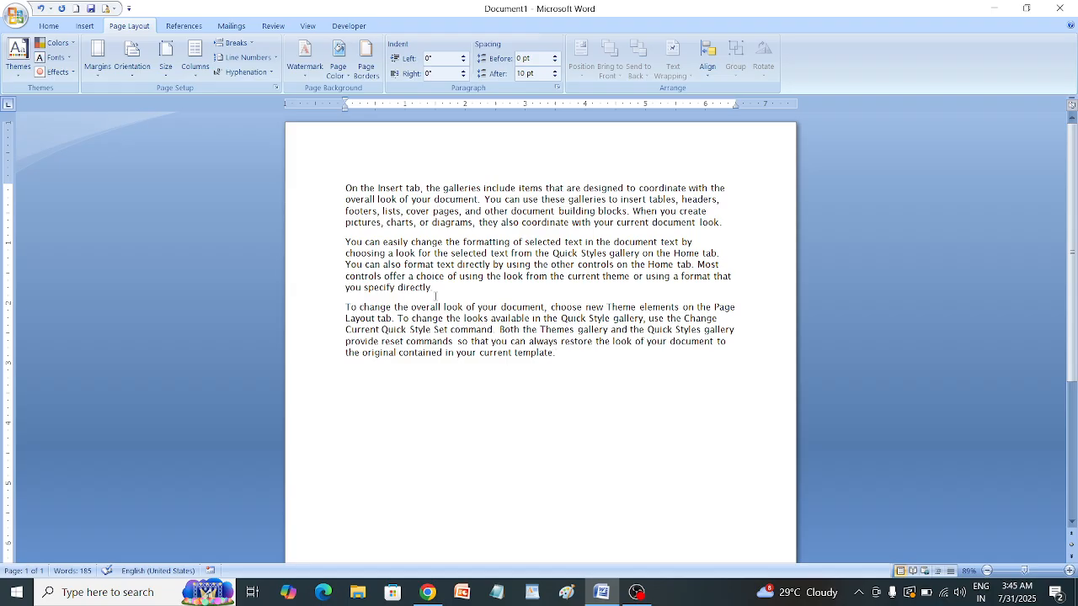
Browse for a theme and apply the one from the "What is Computer" document.
left_click(18, 61)
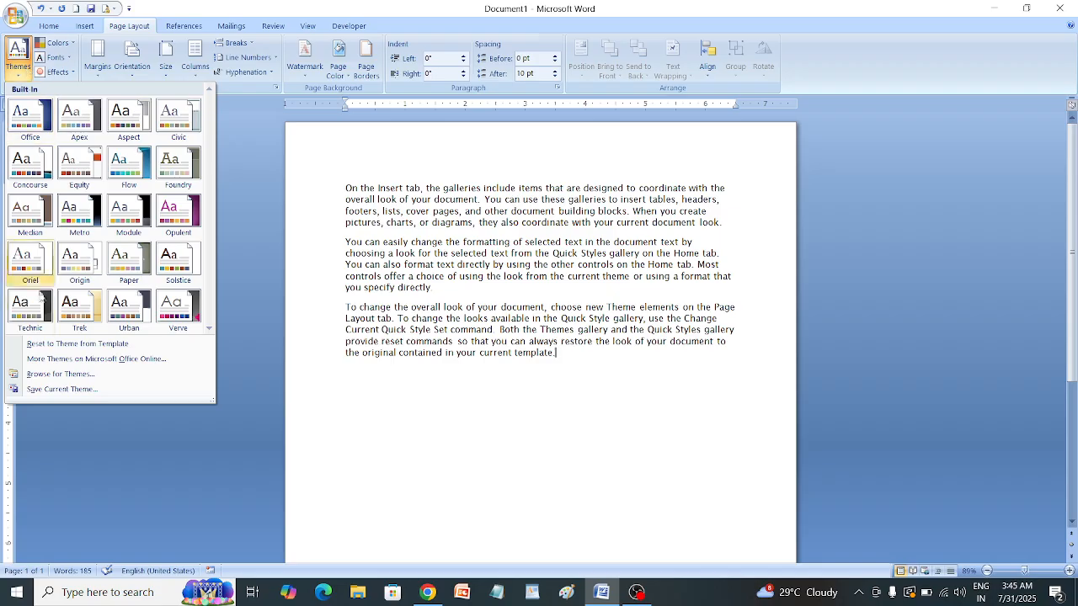
left_click(48, 374)
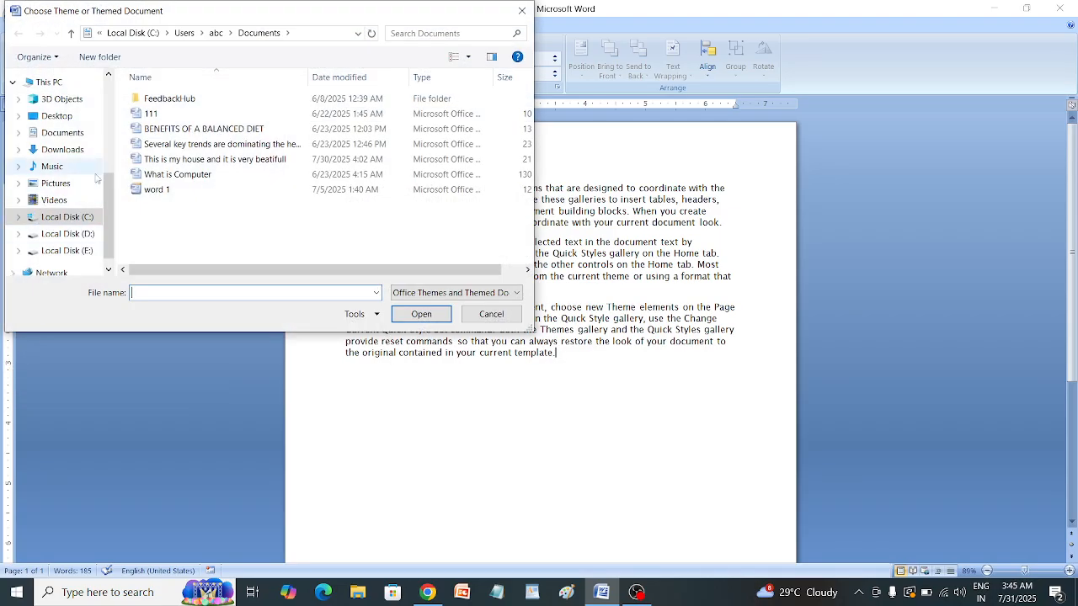
left_click(181, 174)
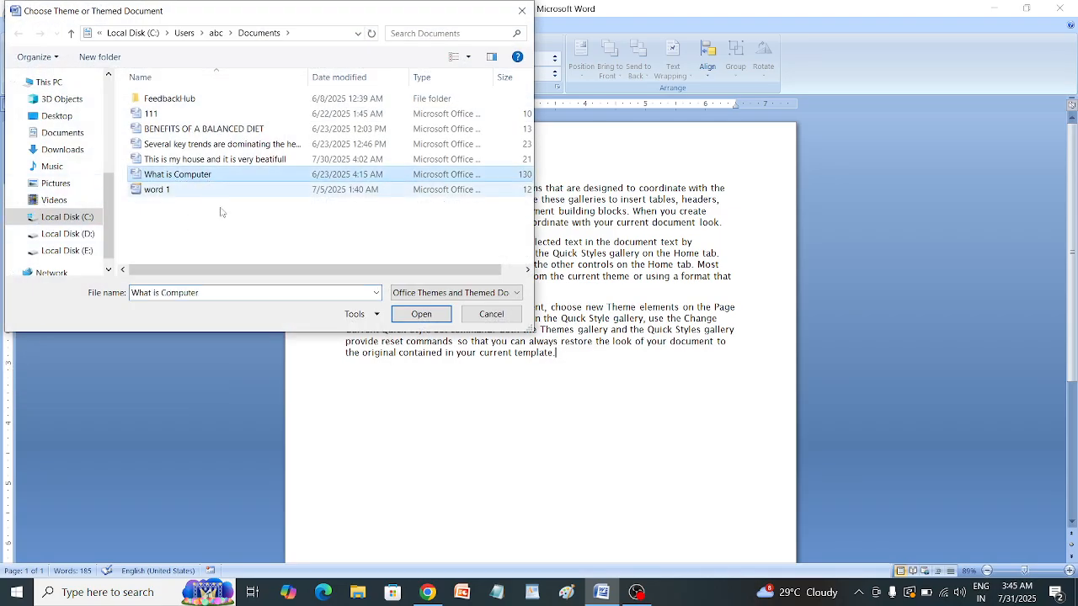
left_click(415, 315)
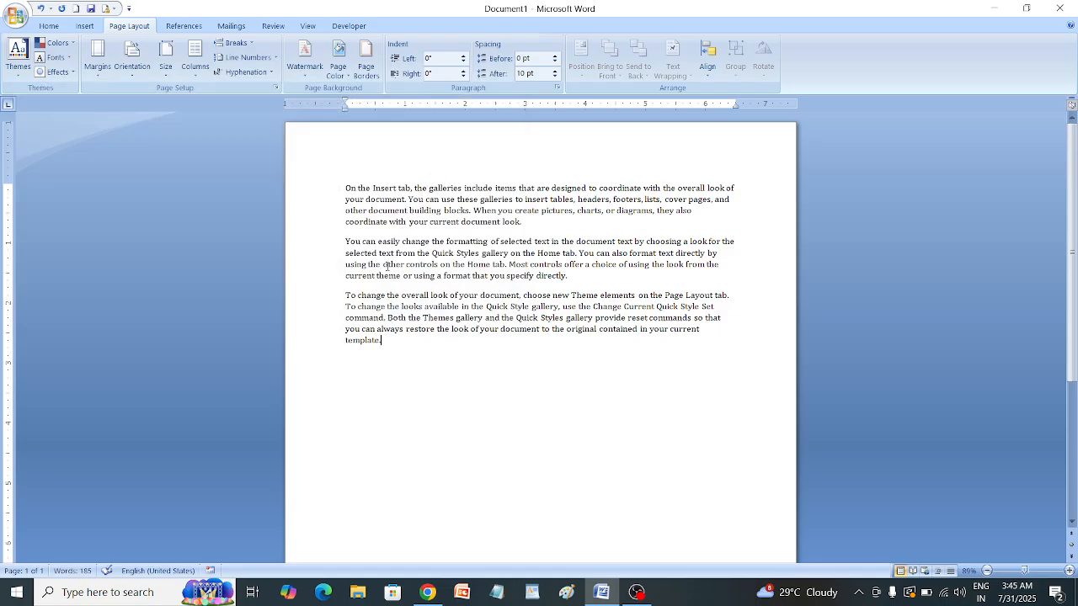
left_click(23, 76)
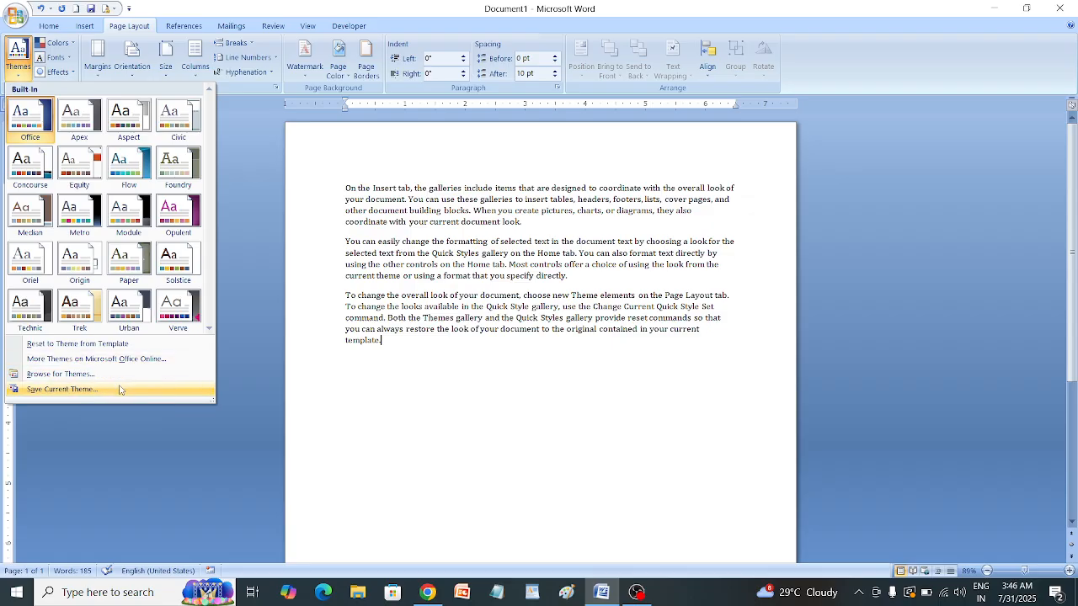
left_click(389, 426)
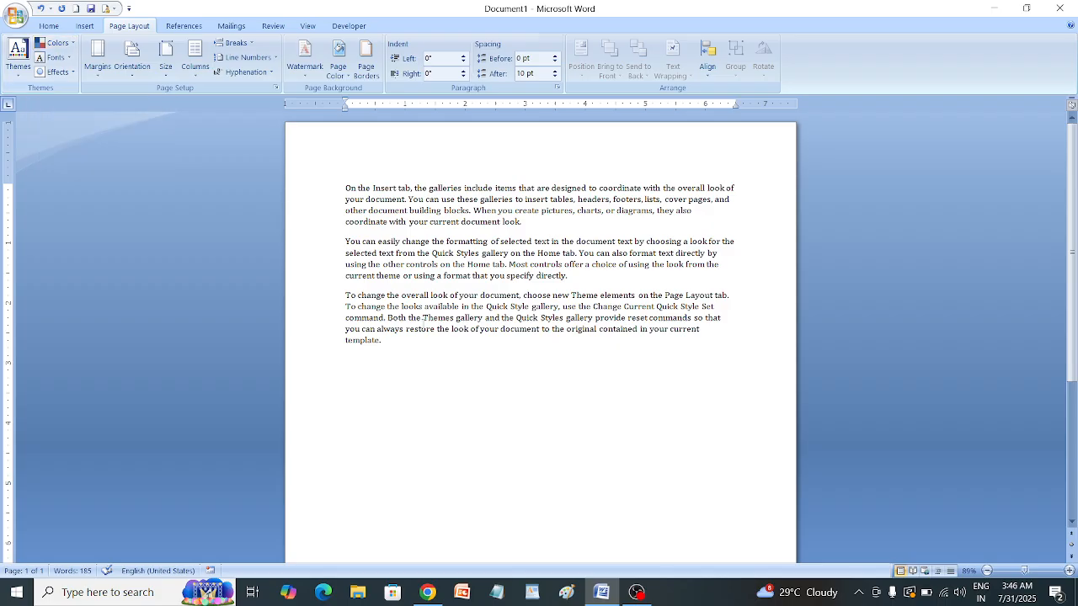
Undo the theme changes back to the =rand() formula and generate the sample paragraphs again.
left_click_drag(385, 343, 299, 171)
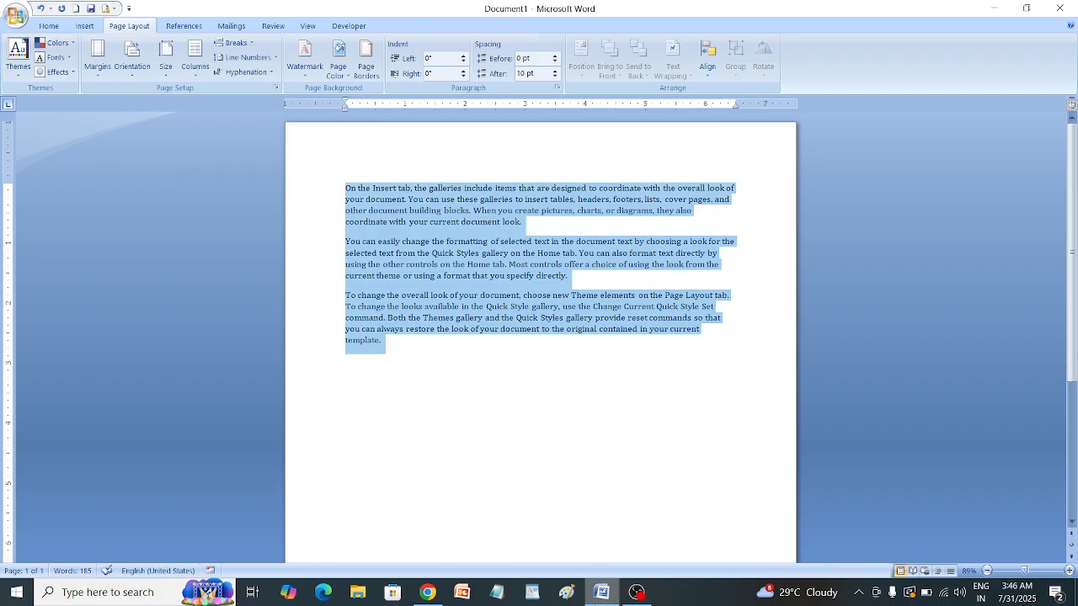
left_click(601, 592)
left_click(612, 594)
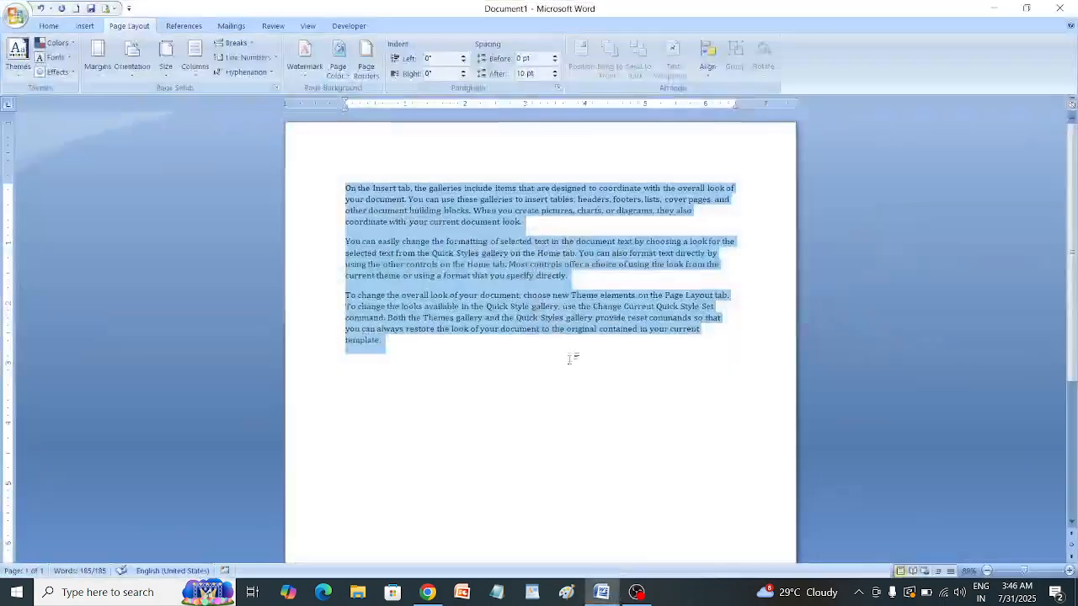
key("ctrl+z")
key("ctrl+z")
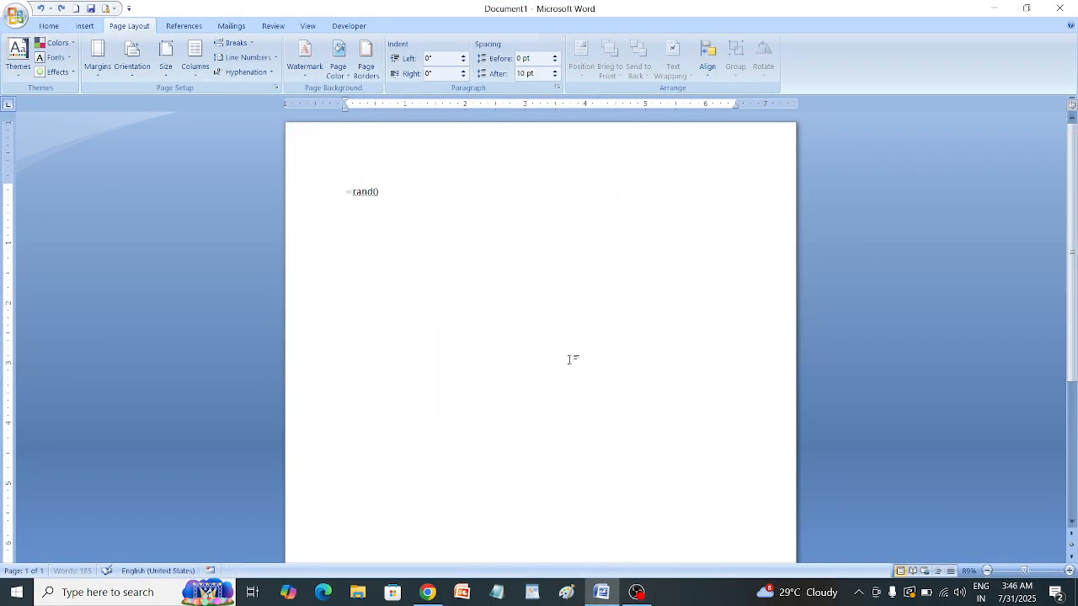
key("BackSpace")
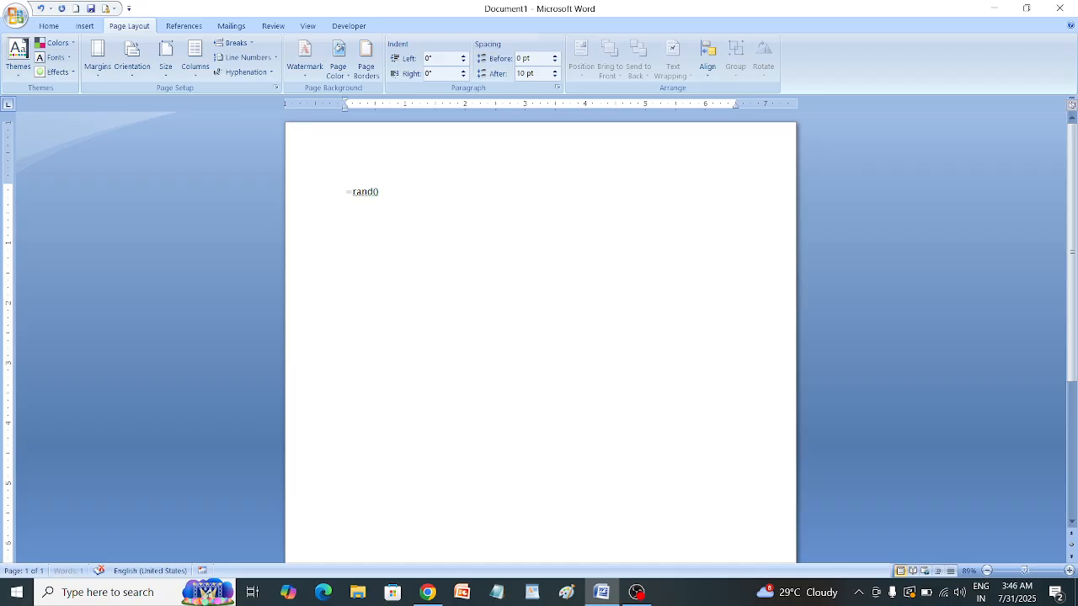
key("Return")
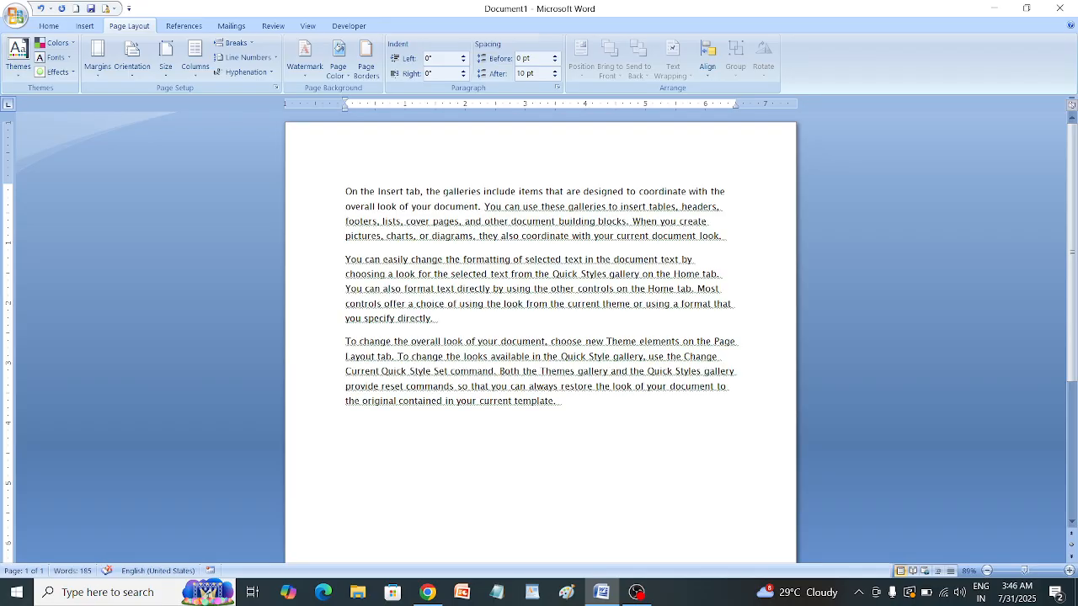
Change the font color of all three sample paragraphs to a darker shade of the teal theme color.
left_click(49, 26)
left_click_drag(556, 410, 260, 151)
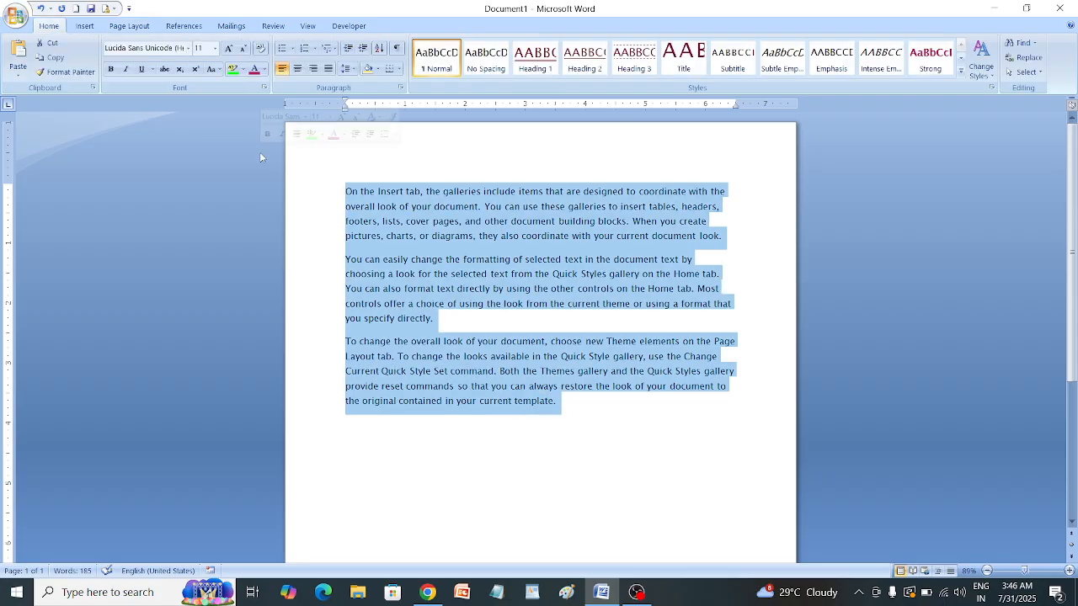
left_click(262, 70)
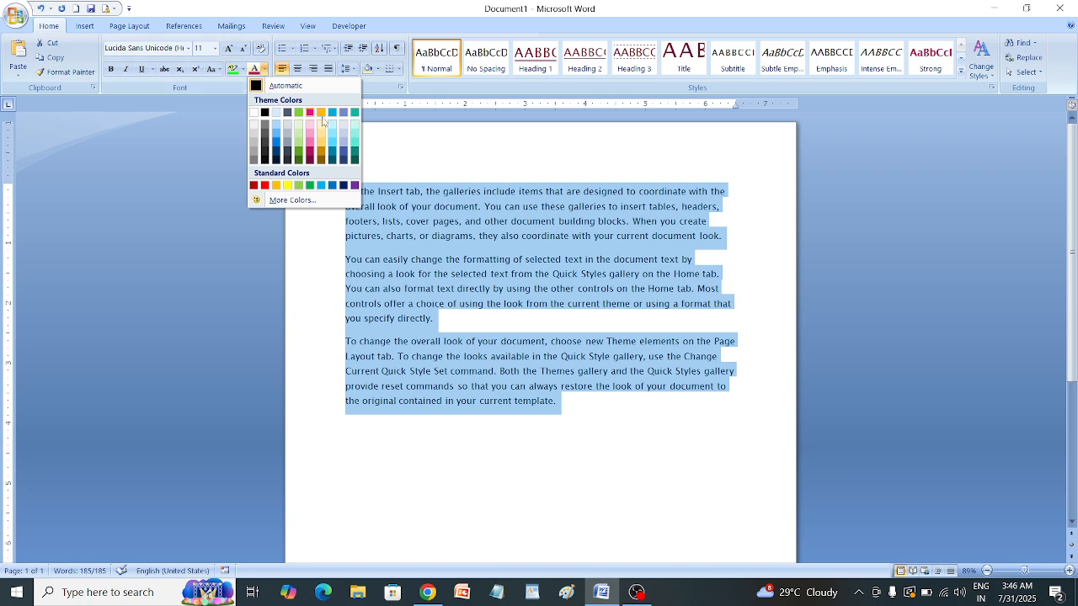
left_click(353, 155)
left_click(615, 409)
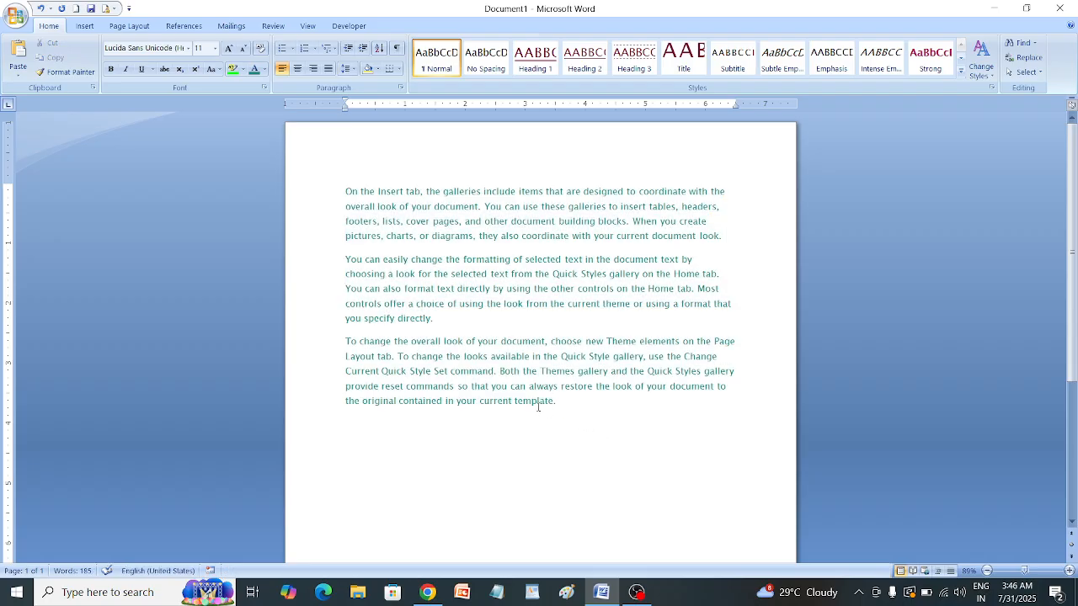
Create a custom theme color set named Custom 1 with Accent 2 changed to a light pink shade.
mouse_move(1024, 571)
left_mouse_down()
mouse_move(1016, 573)
mouse_move(1038, 573)
mouse_move(1029, 574)
left_mouse_up()
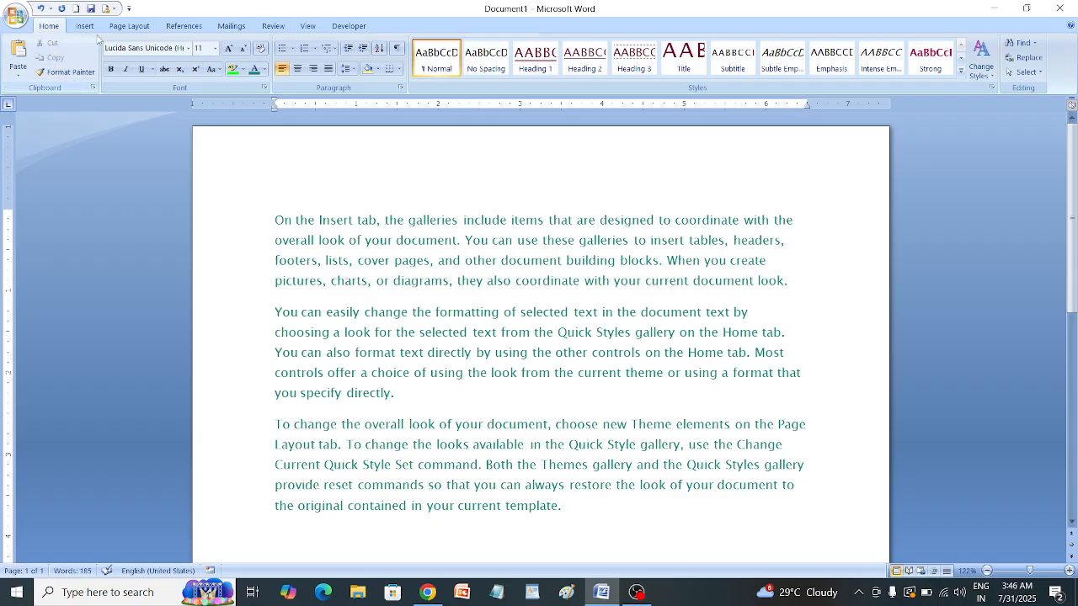
left_click(129, 26)
left_click(55, 43)
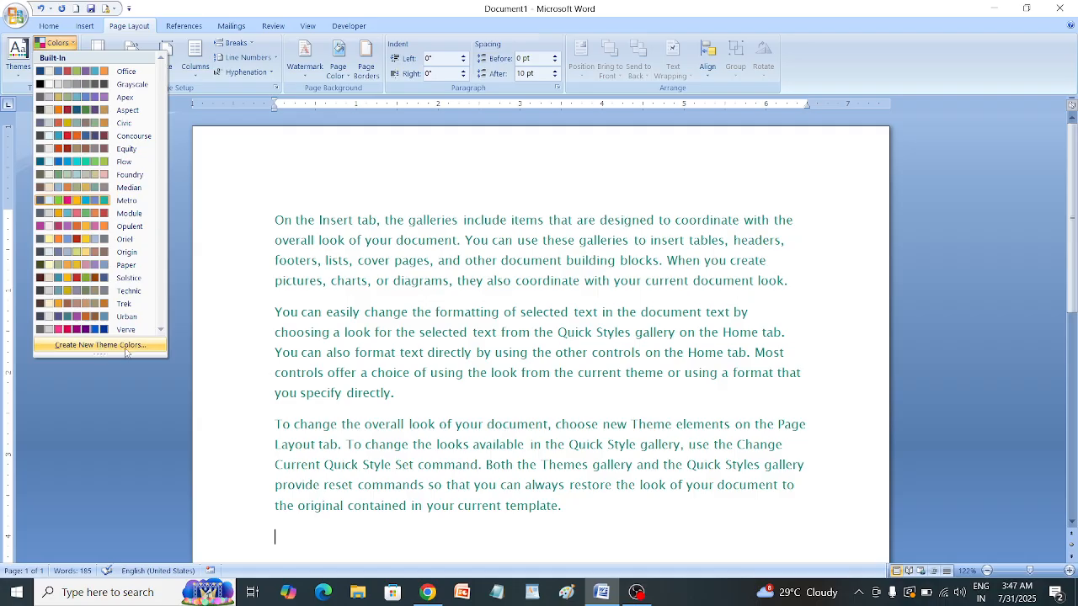
left_click(124, 346)
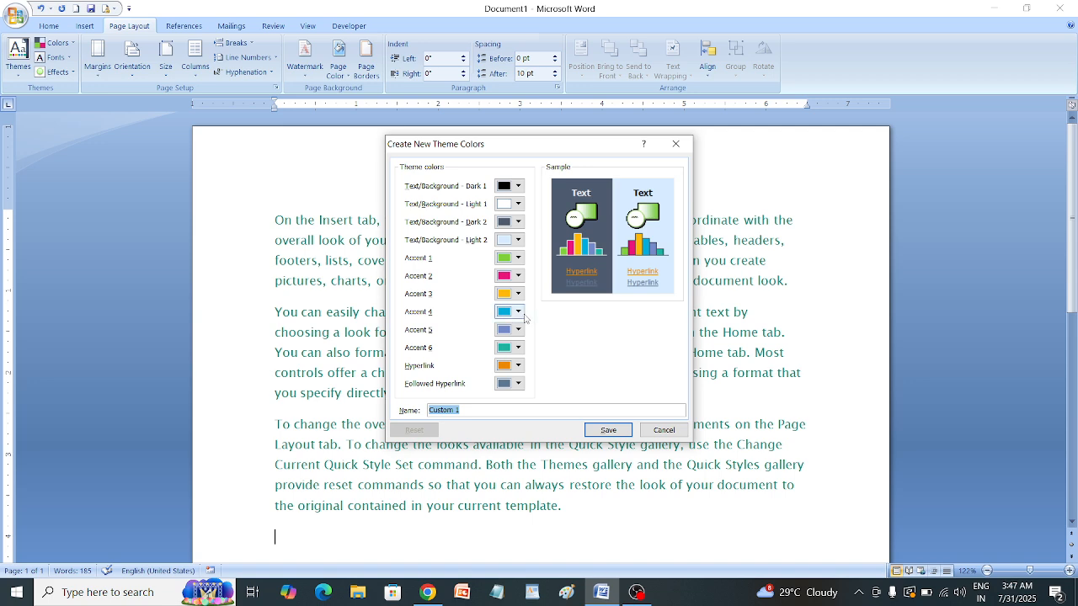
left_click(517, 276)
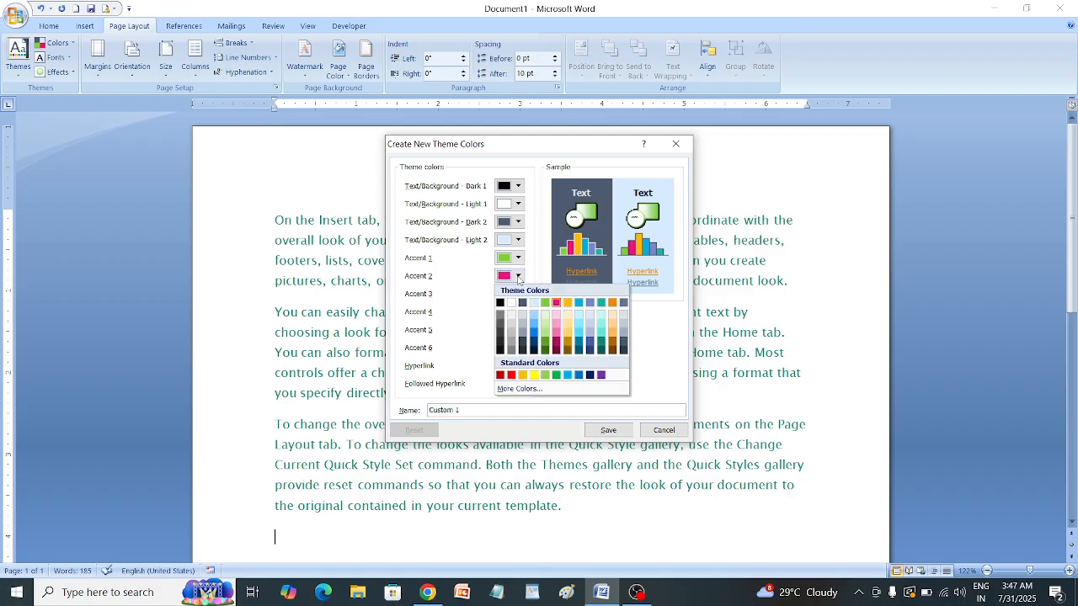
left_click(556, 331)
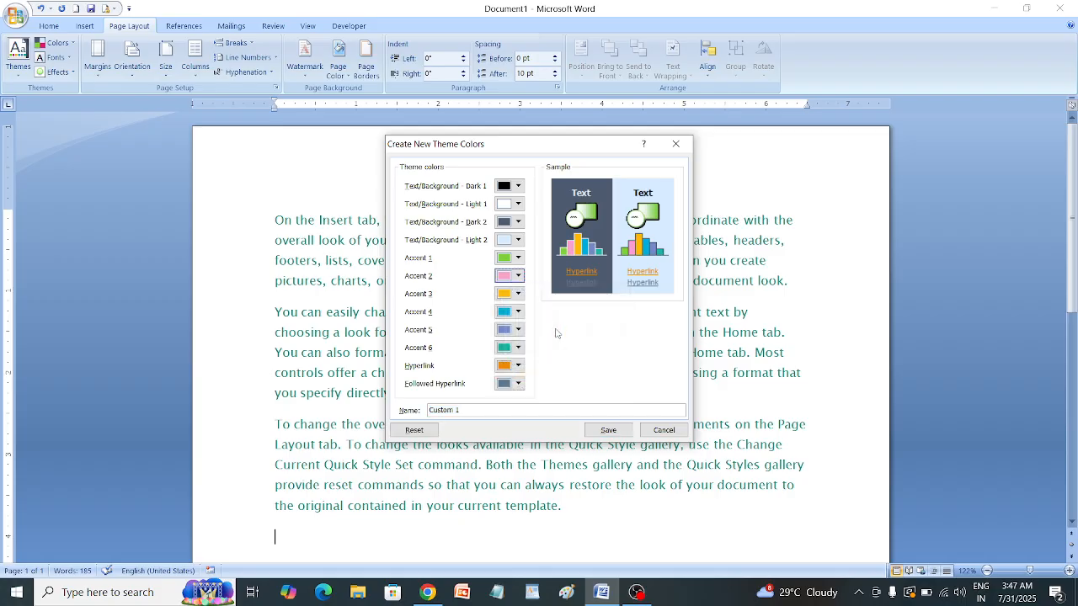
left_click(607, 430)
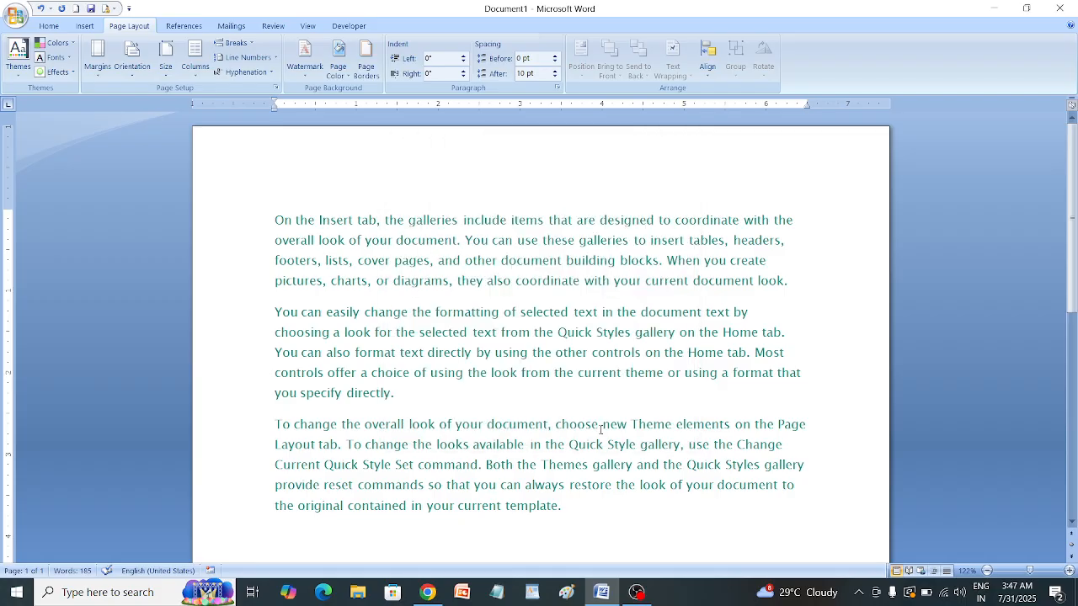
Apply the Custom 1 theme colors to the document and preview the built-in color sets without choosing one.
left_click(66, 44)
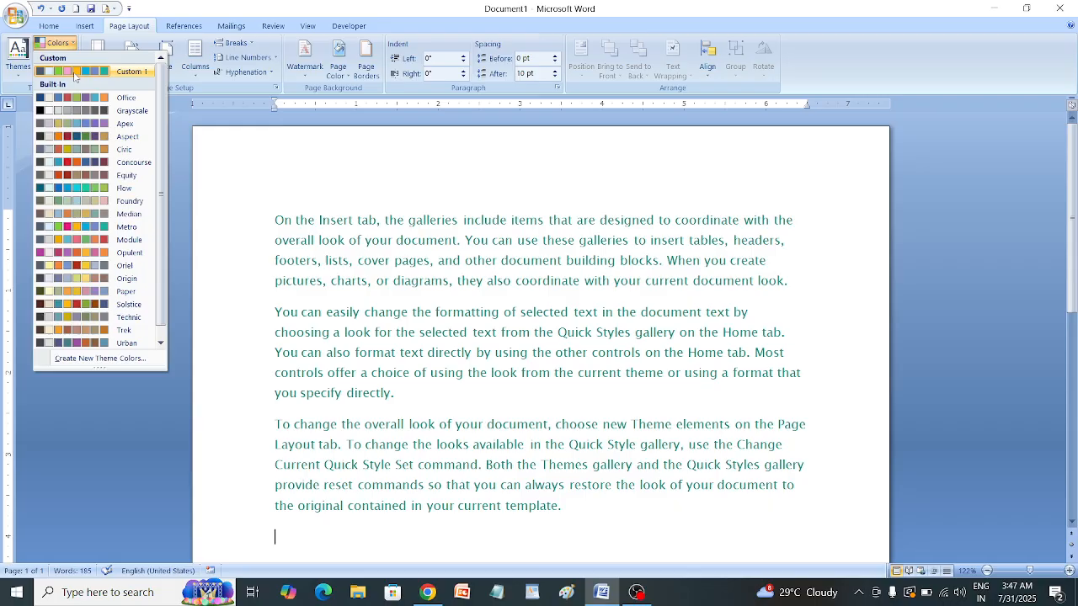
left_click(72, 74)
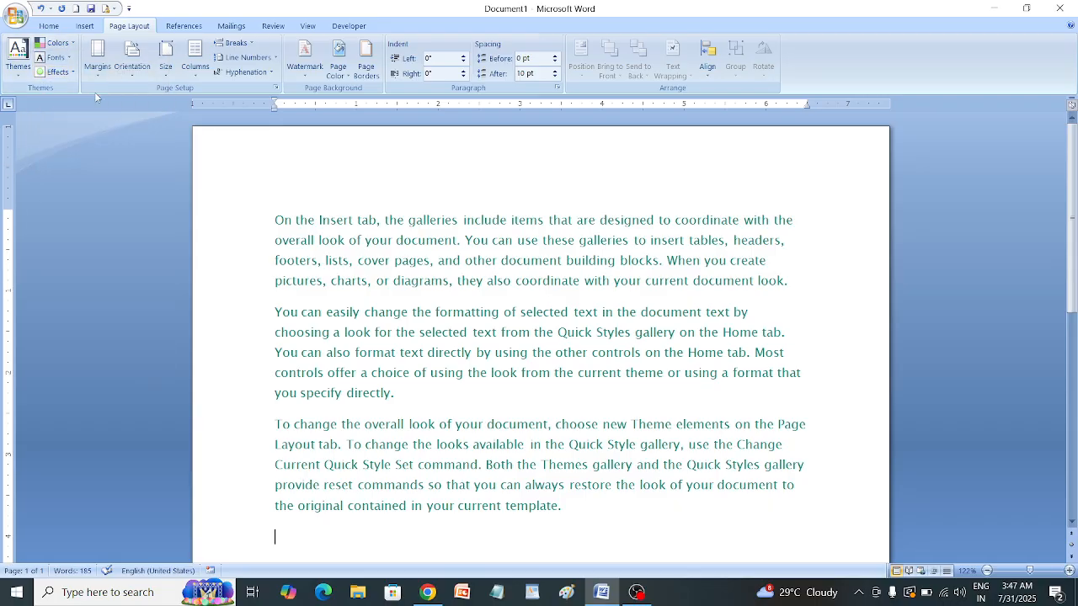
left_click(59, 43)
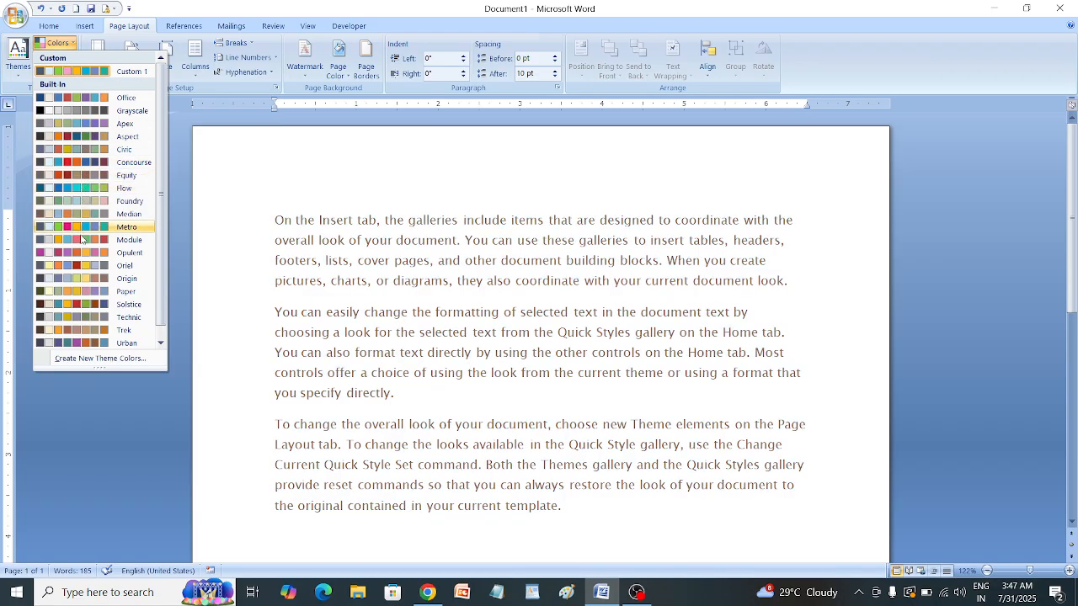
left_click(214, 262)
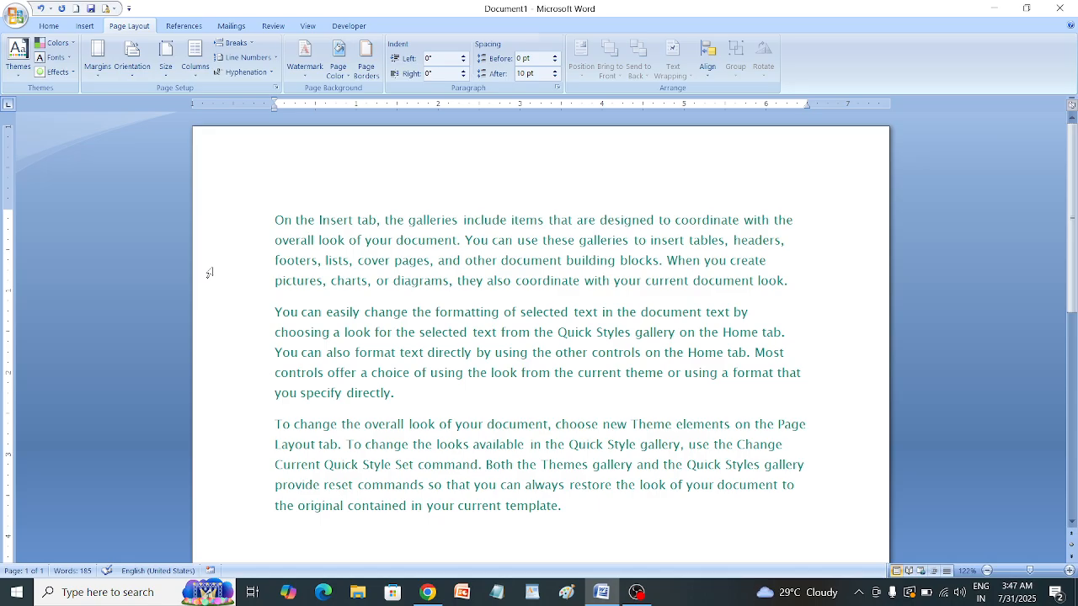
Save a new theme font set with Lucida Sans Unicode for heading and body under the default name, and view the built-in theme effects.
left_click(67, 57)
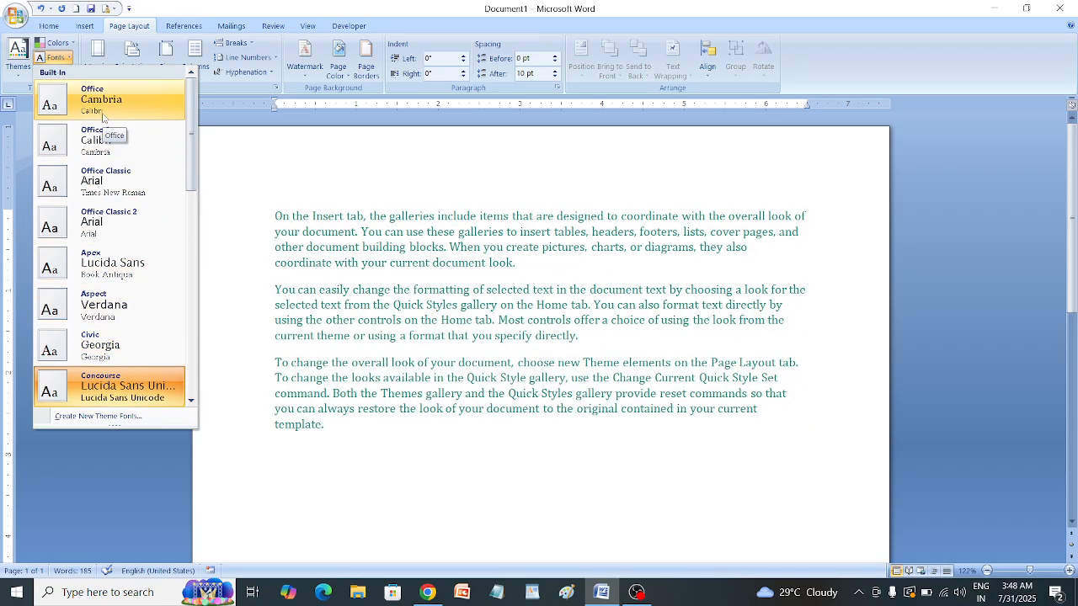
scroll(99, 239, "down", 5)
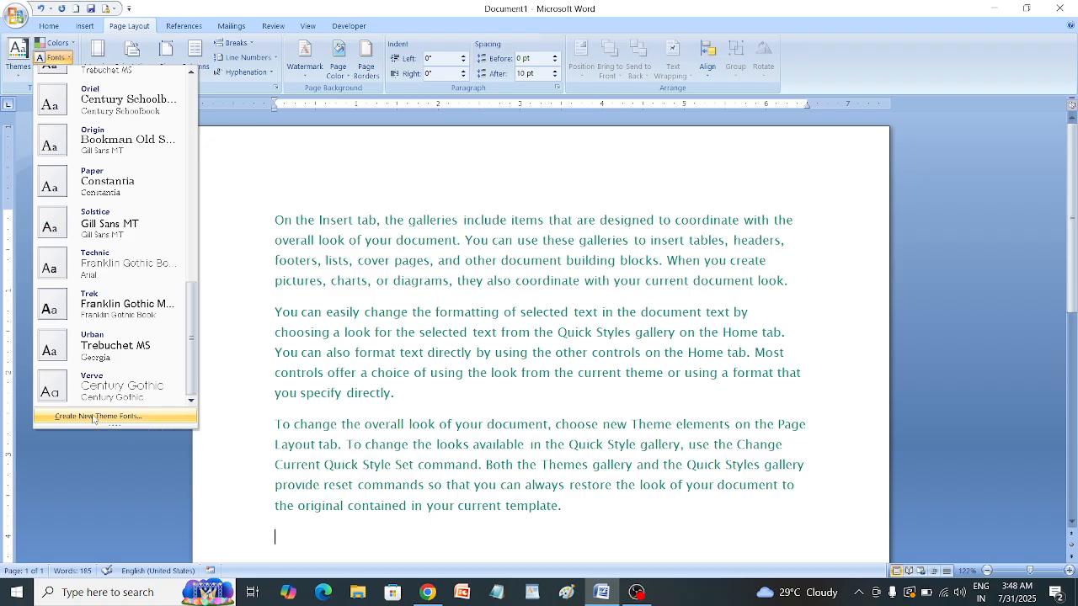
left_click(94, 417)
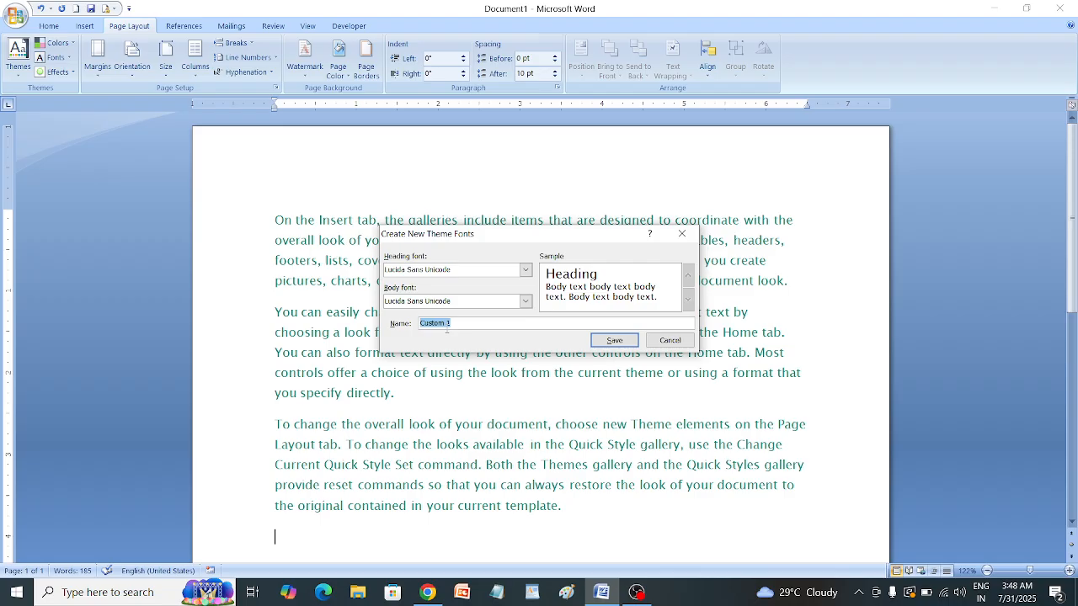
left_click(614, 340)
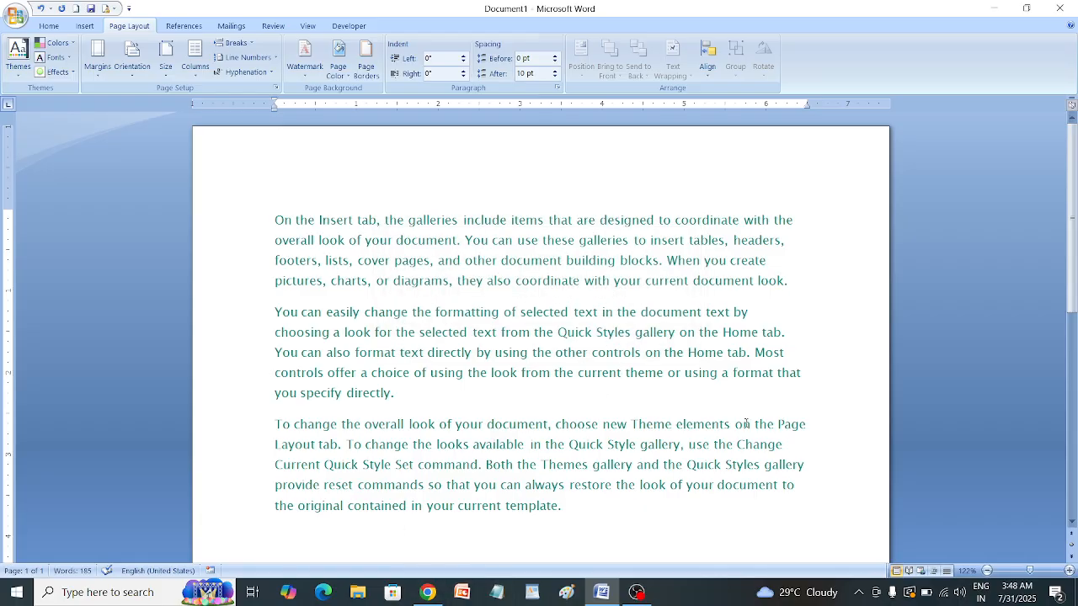
left_click(73, 75)
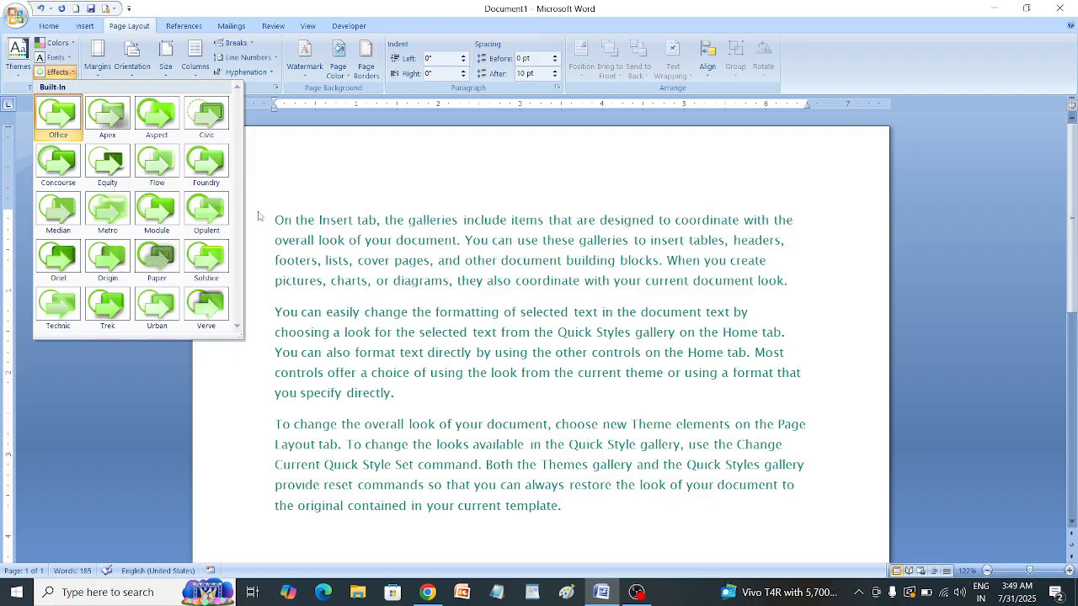
left_click(362, 267)
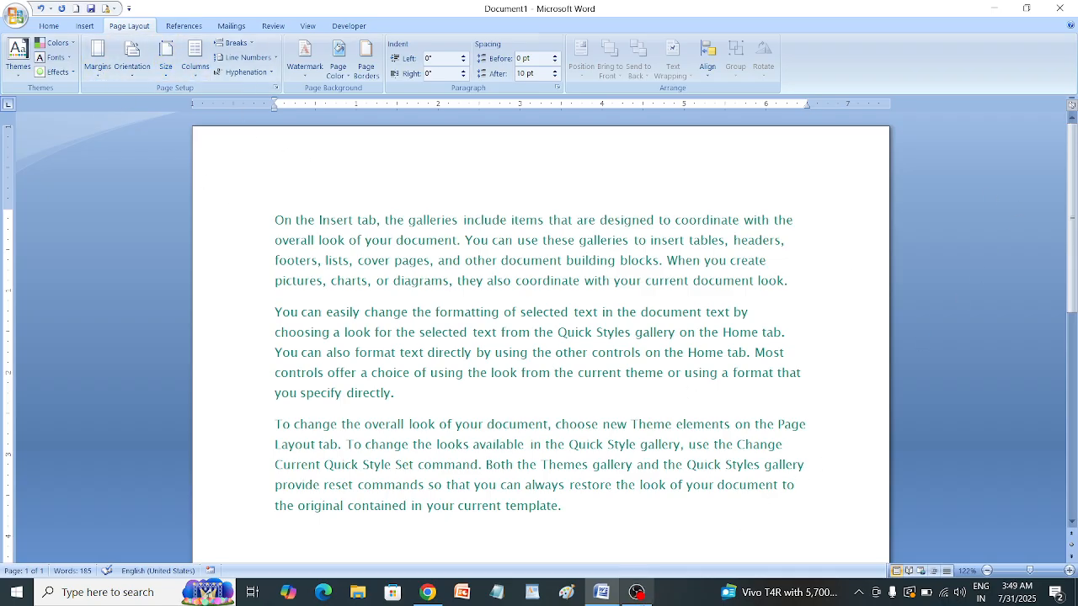
Open a new blank document in a separate Word window.
left_click(607, 596)
left_click(607, 596)
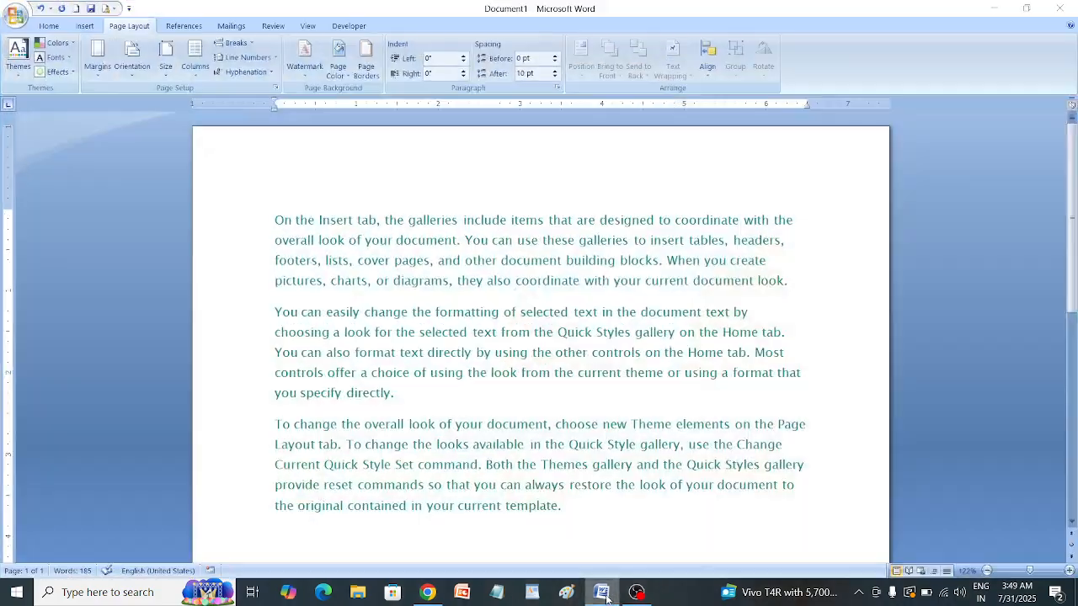
right_click(609, 598)
left_click(603, 519)
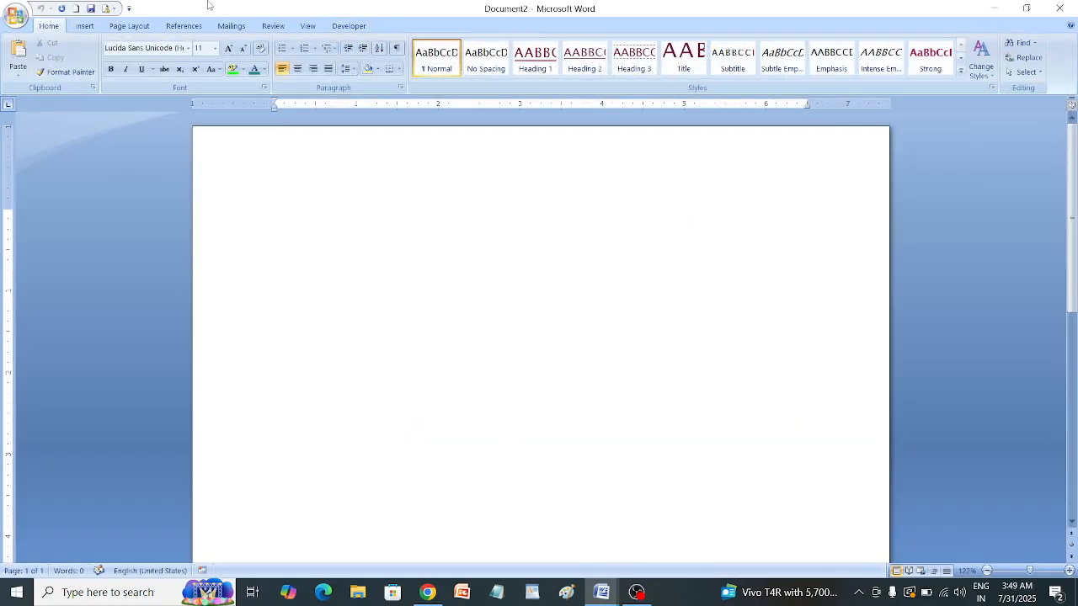
Generate ten paragraphs of sample text in the blank document with the formula =rand(10).
left_click(135, 26)
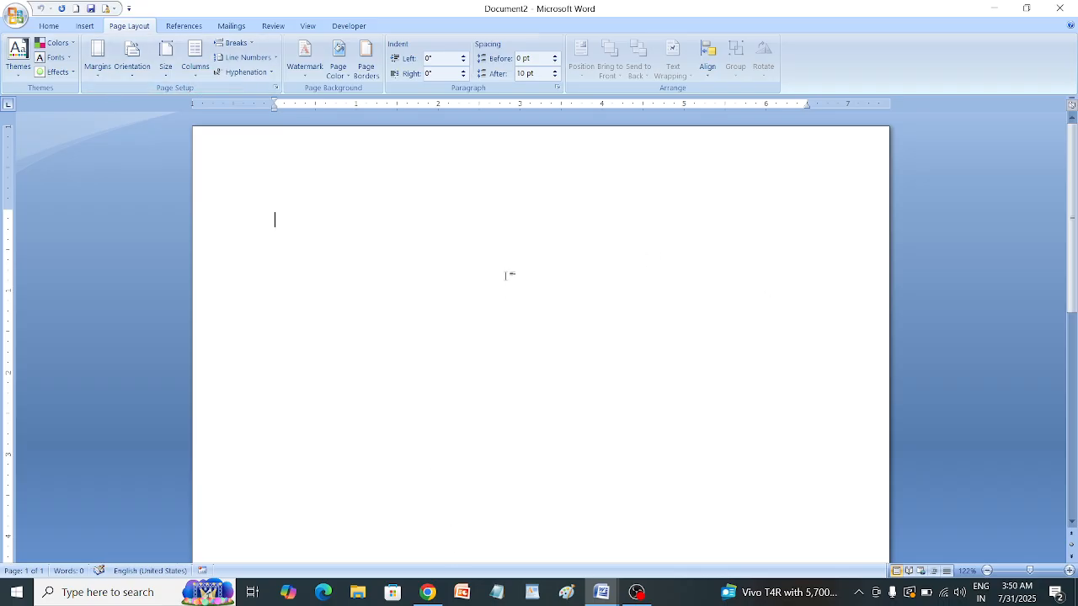
type("Tdc,h")
key("BackSpace")
key("BackSpace")
key("BackSpace")
type("=rand(10)")
key("Return")
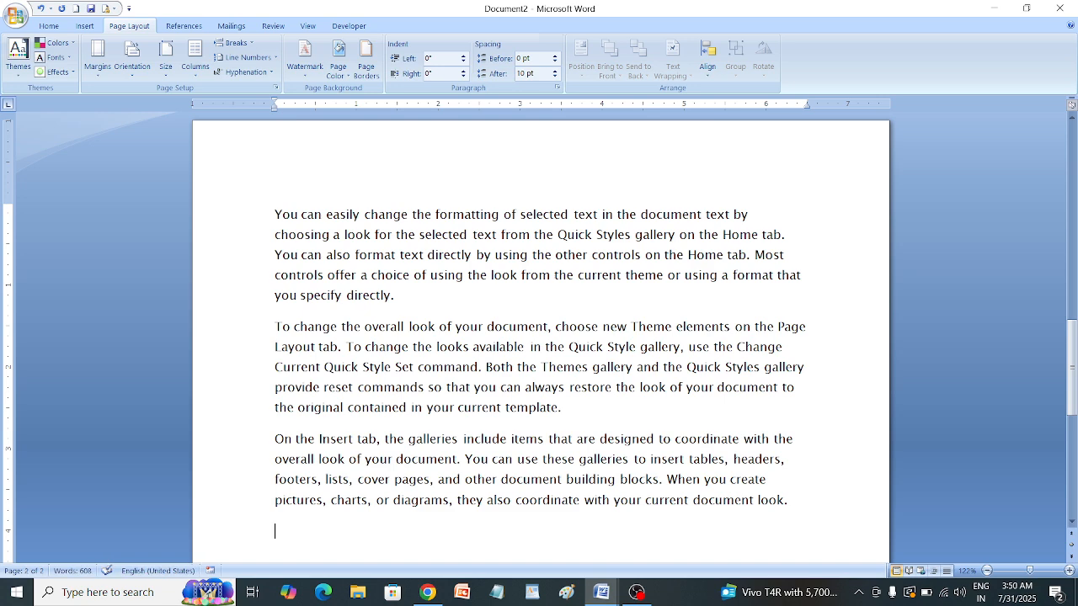
Cut the last sample paragraph, beginning "On the Insert tab", from the second page.
scroll(706, 66, "down", 3)
scroll(694, 204, "down", 6)
scroll(693, 209, "up", 10)
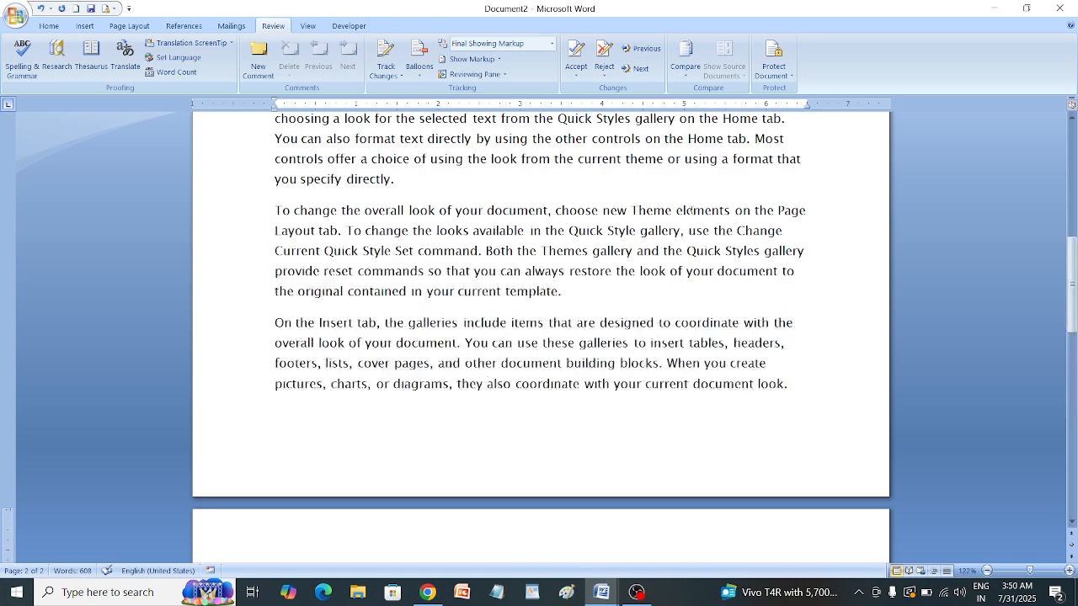
scroll(691, 210, "up", 4)
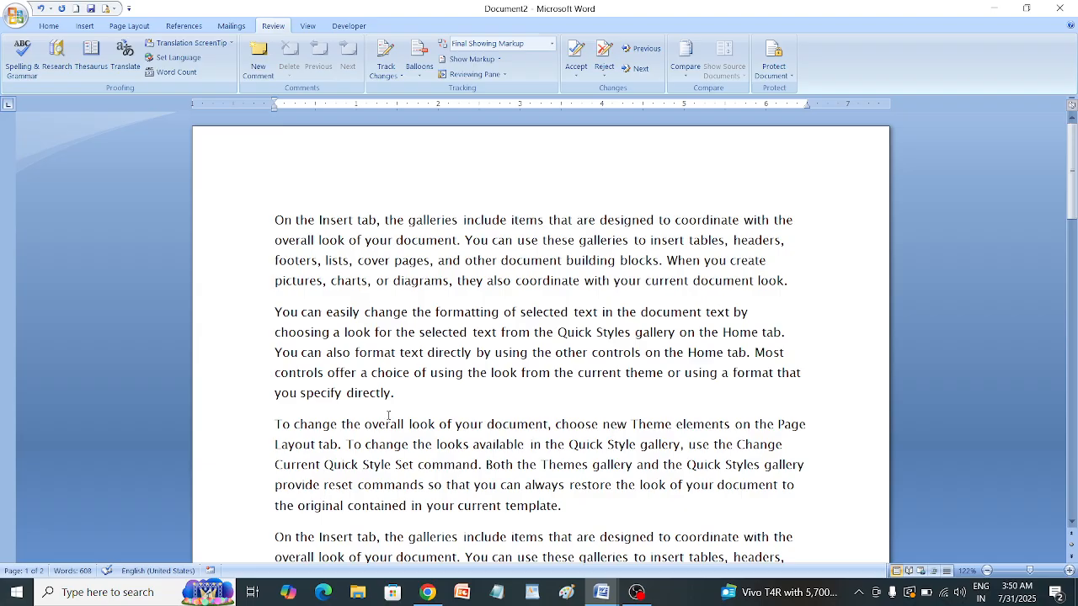
left_click_drag(1075, 181, 1072, 218)
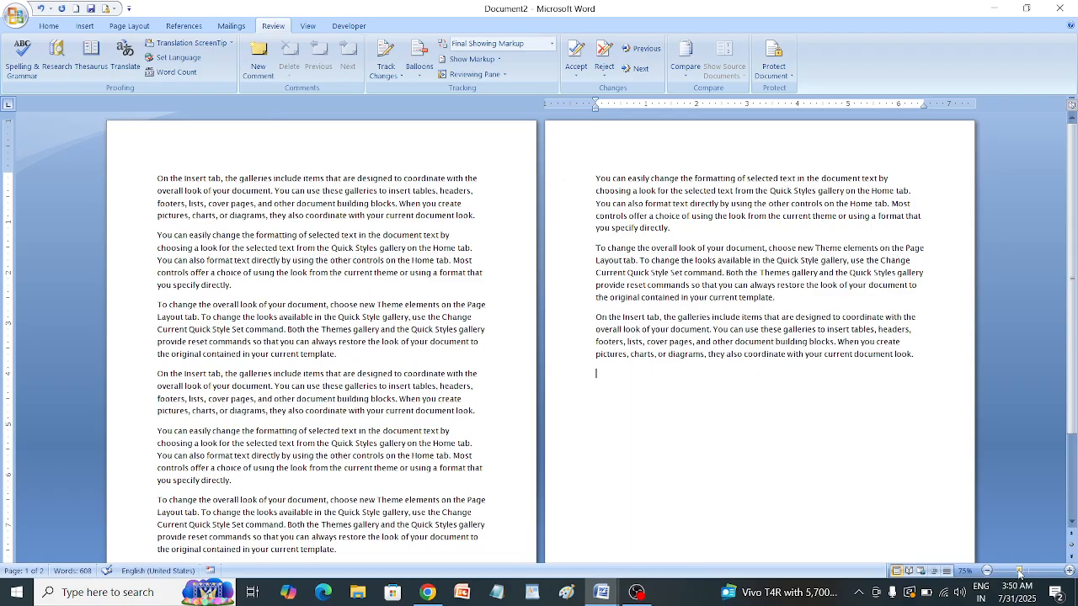
left_click_drag(1029, 570, 1010, 573)
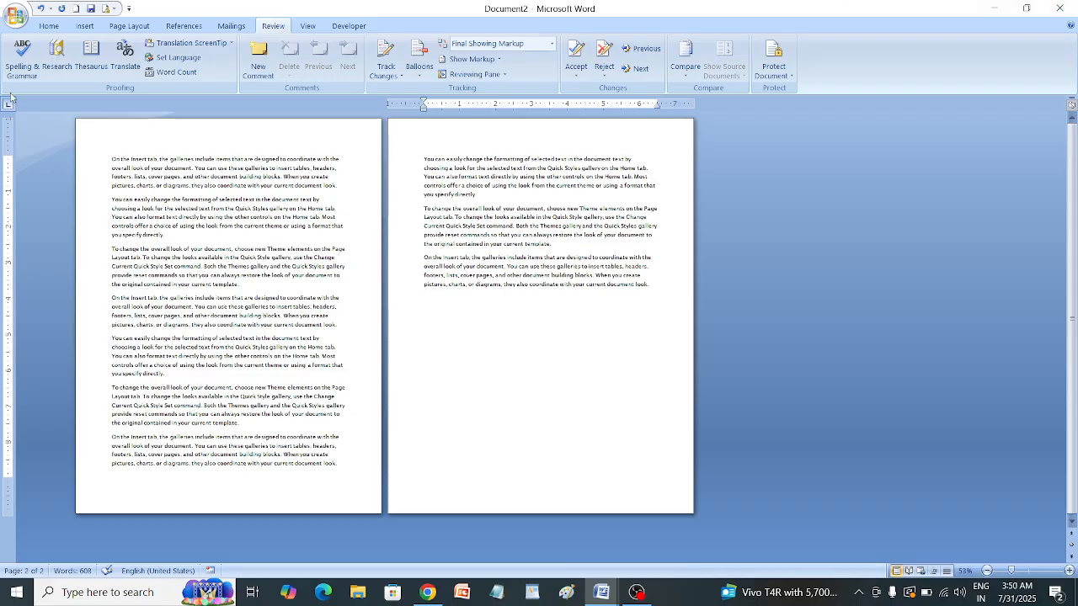
left_click(121, 26)
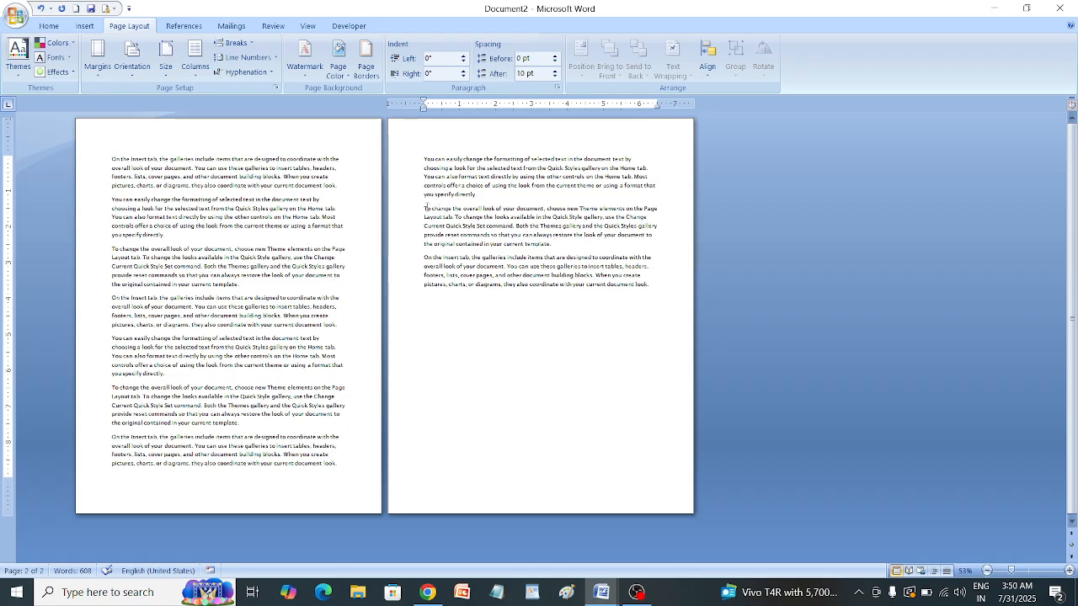
left_click_drag(427, 207, 404, 263)
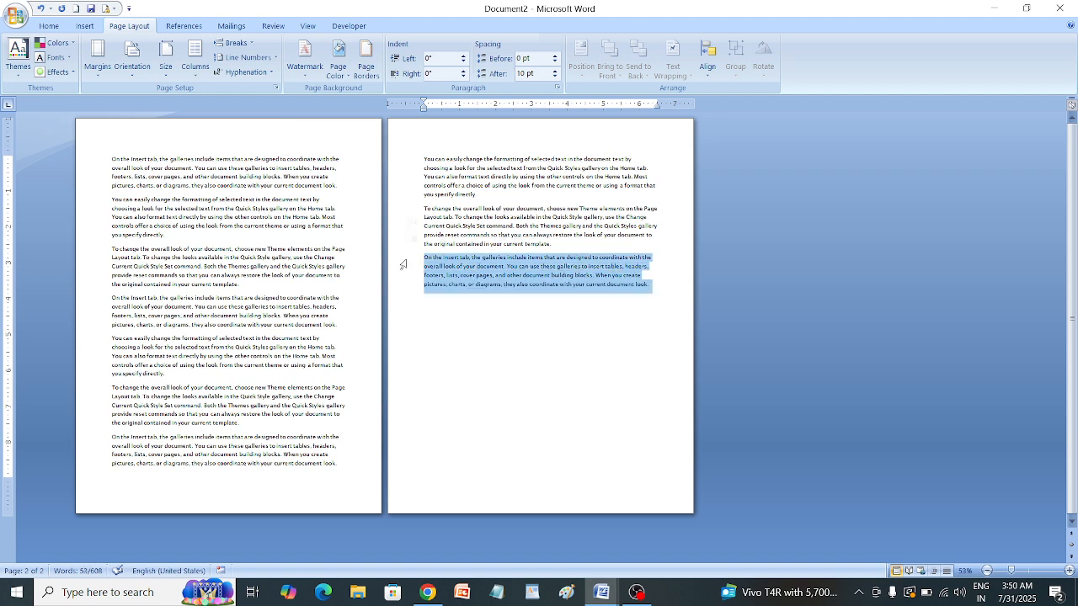
right_click(449, 259)
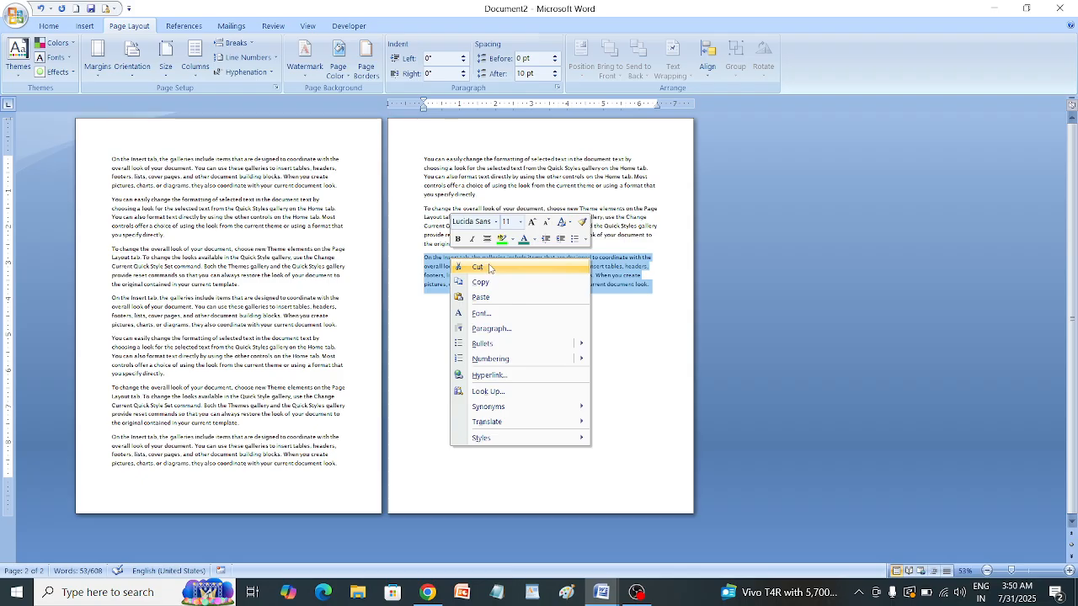
left_click(477, 267)
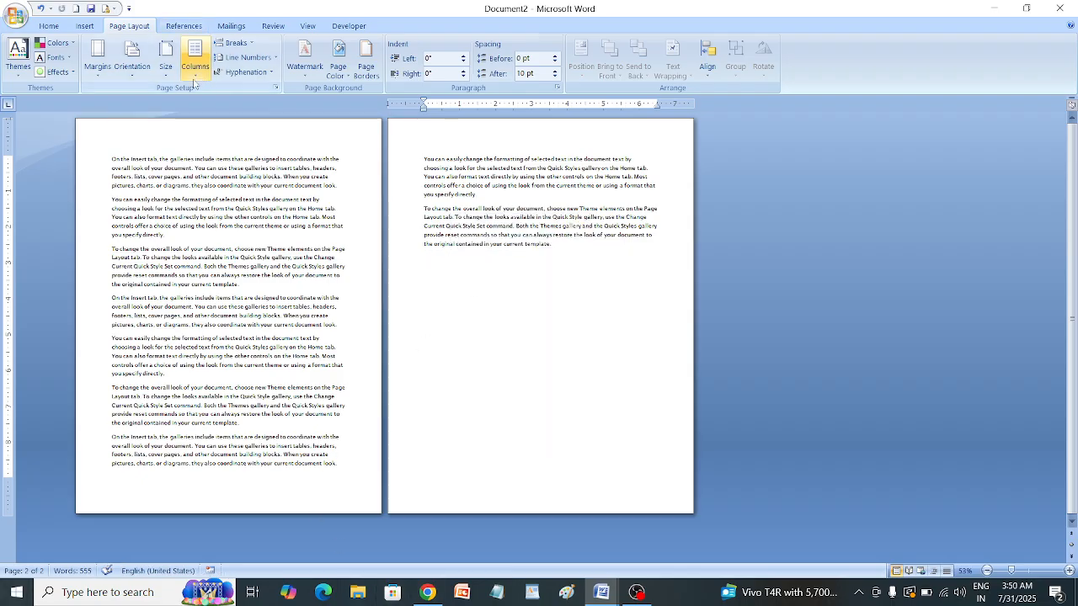
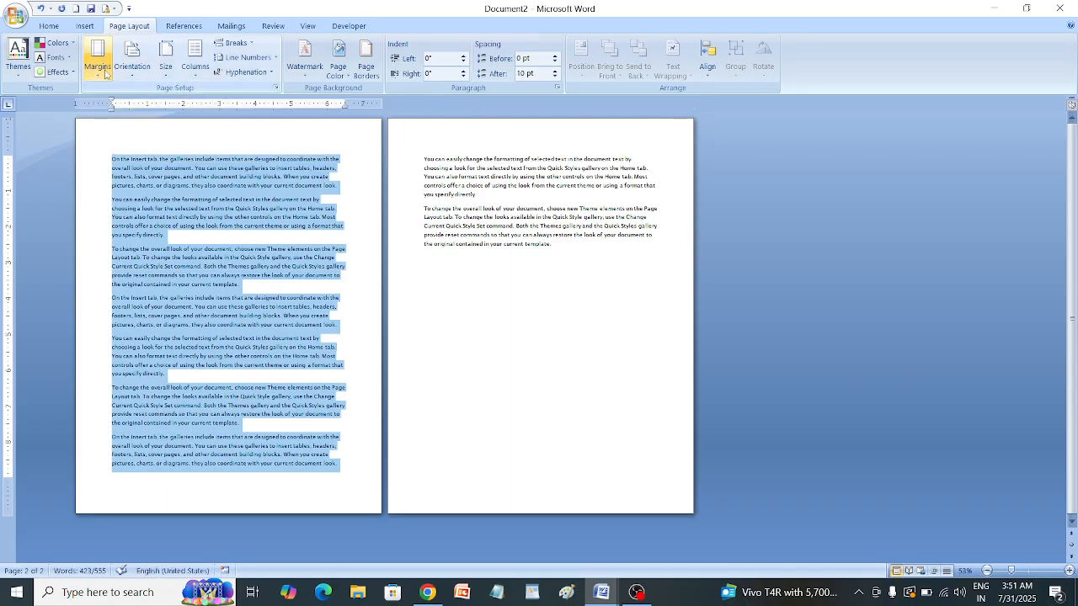
Try the Narrow page margins with 0.5" on all sides, followed by the Wide margins with 2" left and right.
left_click(98, 65)
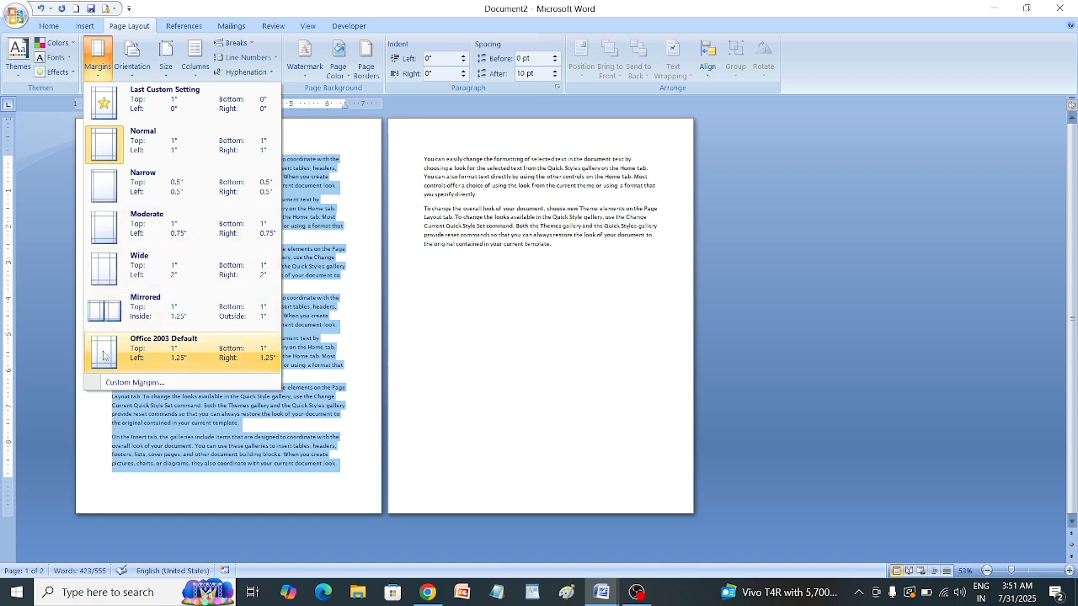
left_click(136, 189)
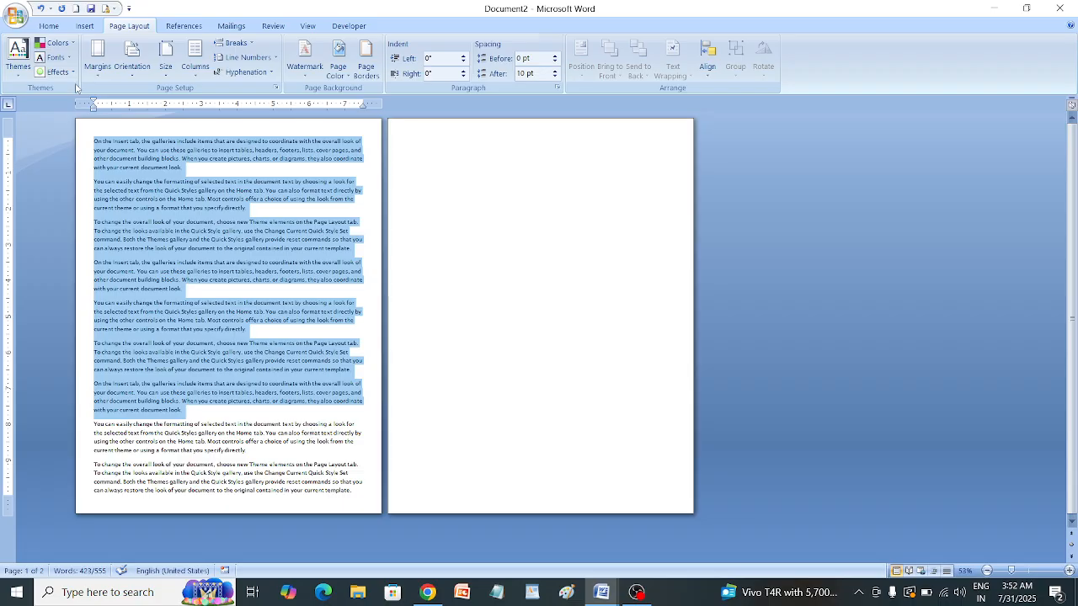
left_click(97, 58)
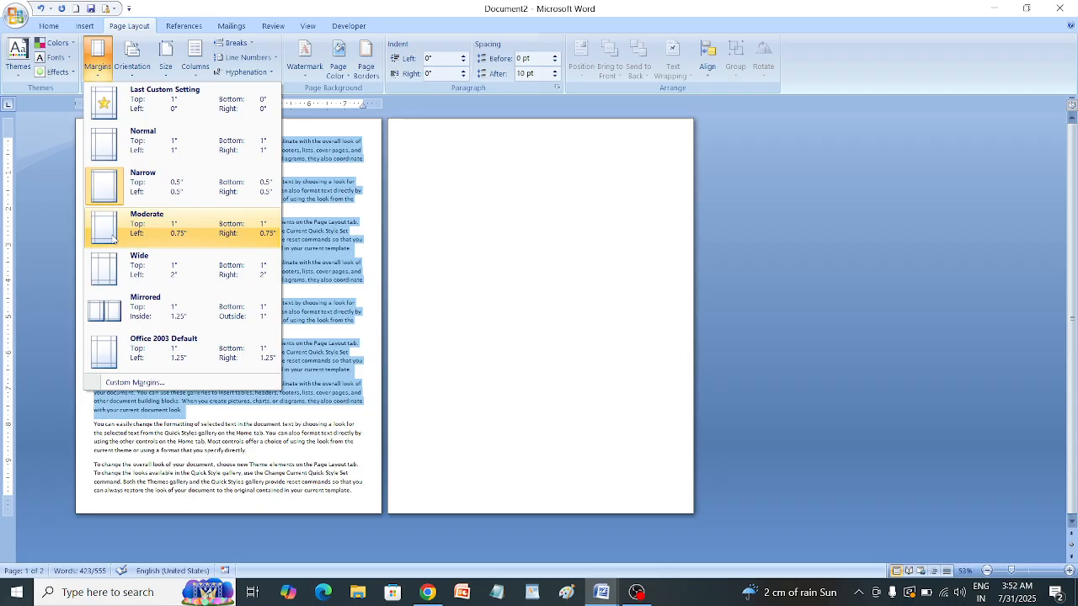
left_click(126, 271)
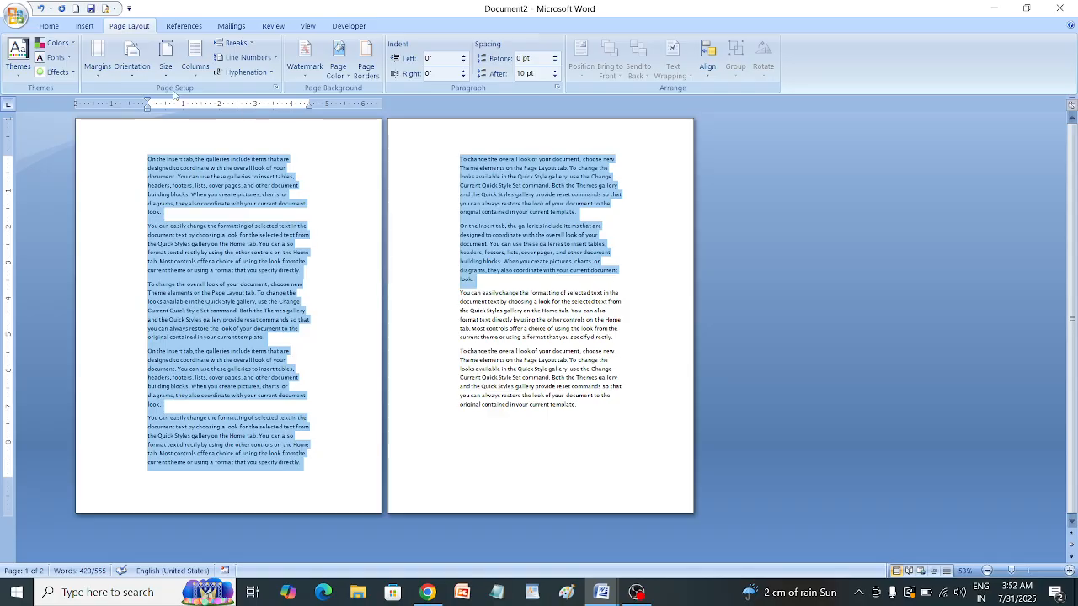
Set the page margins to Normal with 1" on all sides, and reopen the margin presets.
left_click(98, 61)
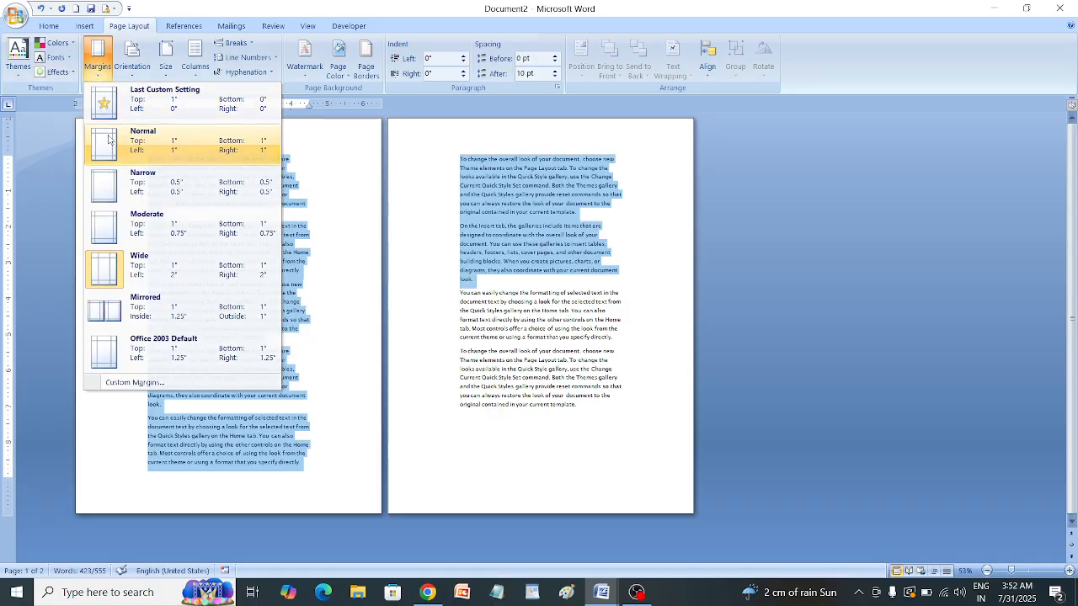
left_click(108, 134)
left_click(98, 75)
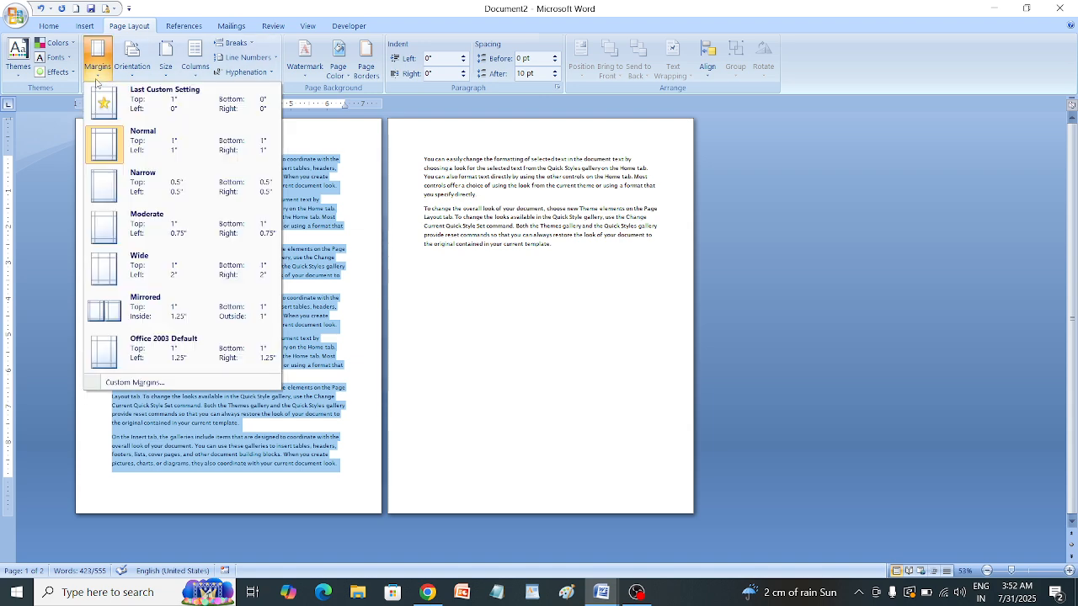
Try the Narrow margins preset, followed by custom margins of 0.1" on all four sides for the whole document.
left_click(169, 189)
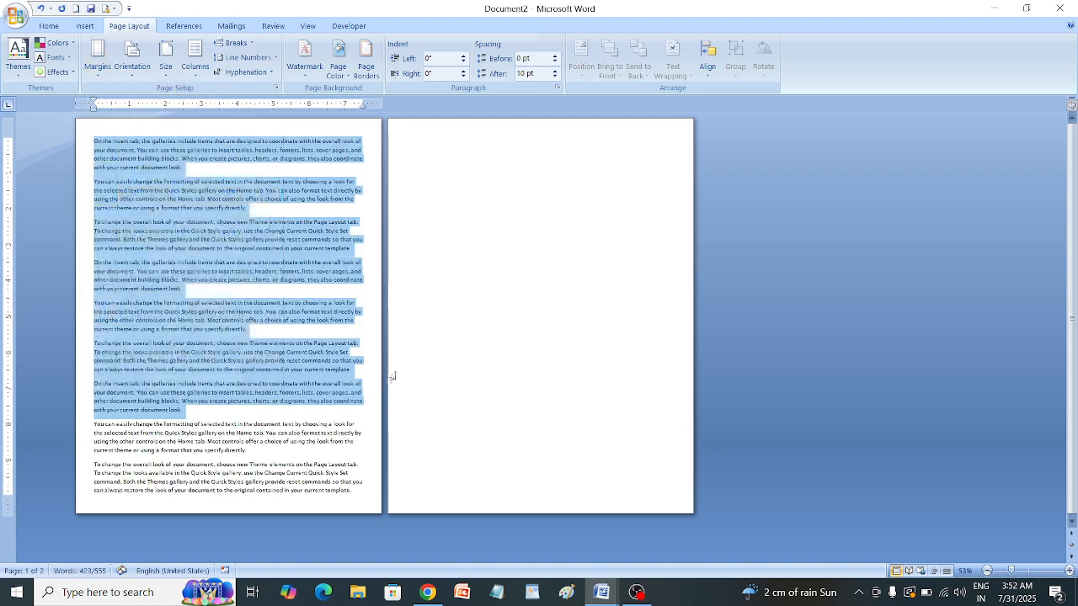
left_click(97, 58)
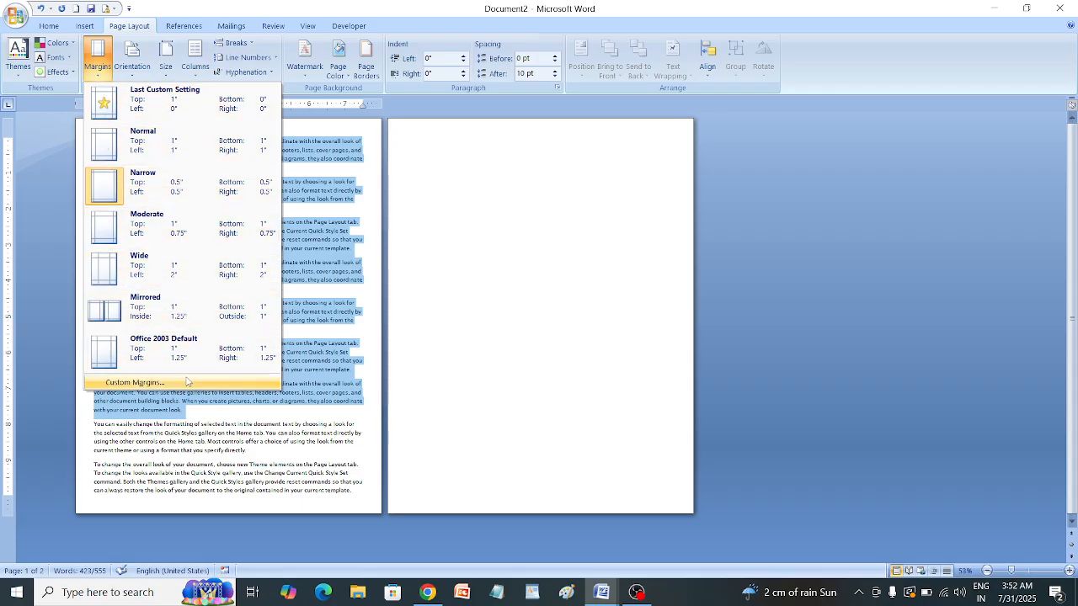
left_click(182, 384)
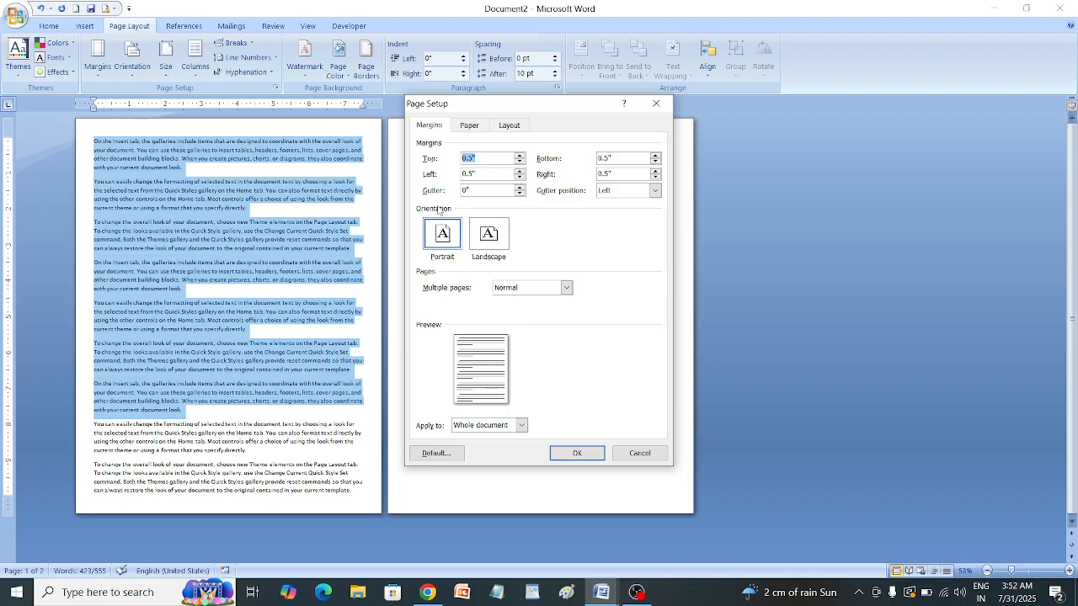
left_click(472, 157)
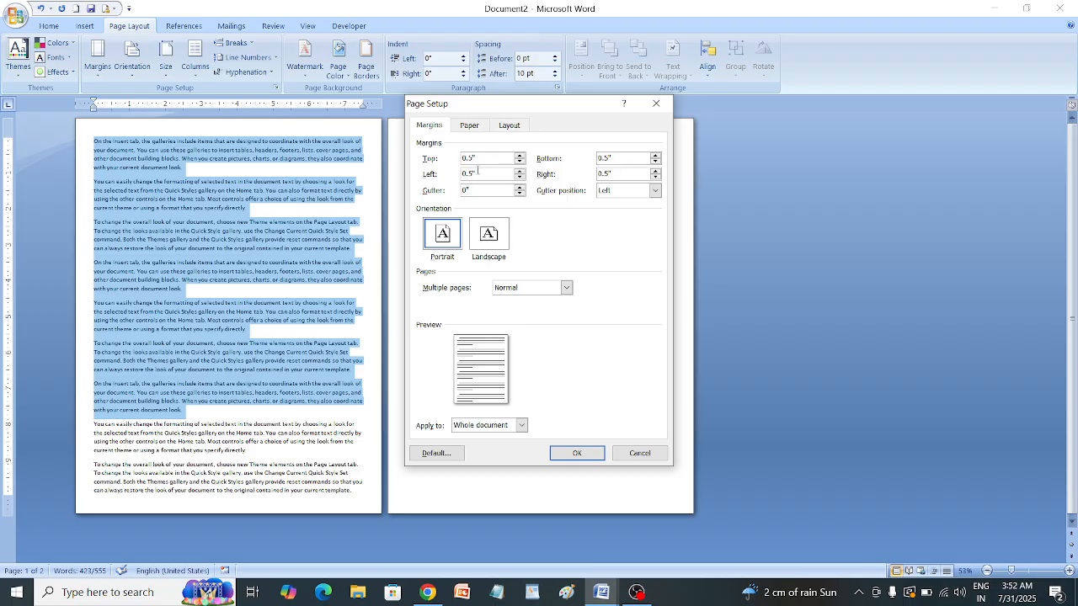
type("1")
left_click(473, 174)
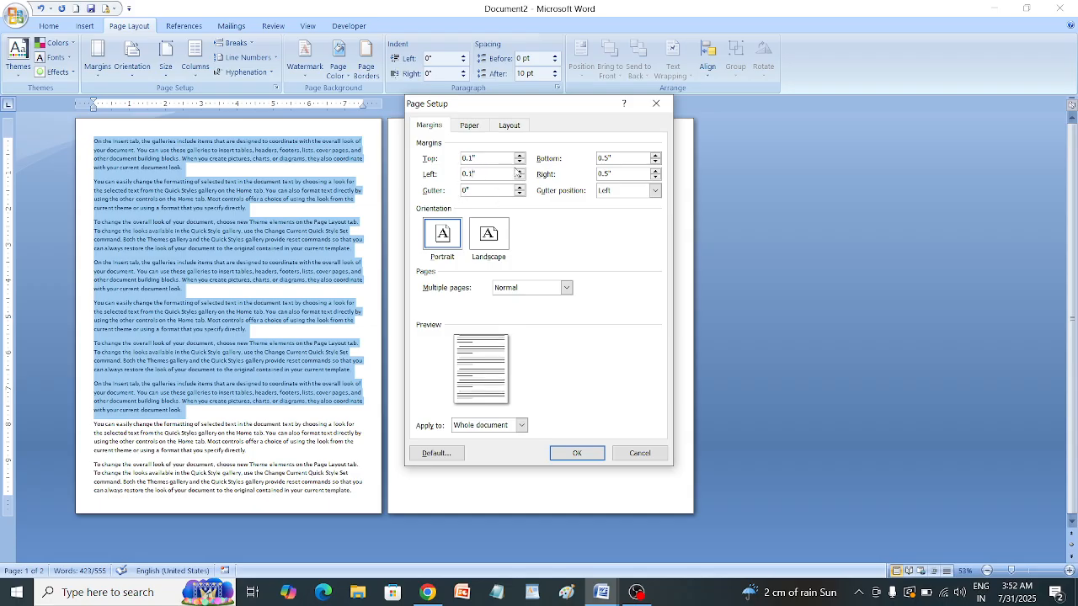
left_click(609, 158)
left_click(607, 173)
key("BackSpace")
key("BackSpace")
type("1\"")
left_click(565, 454)
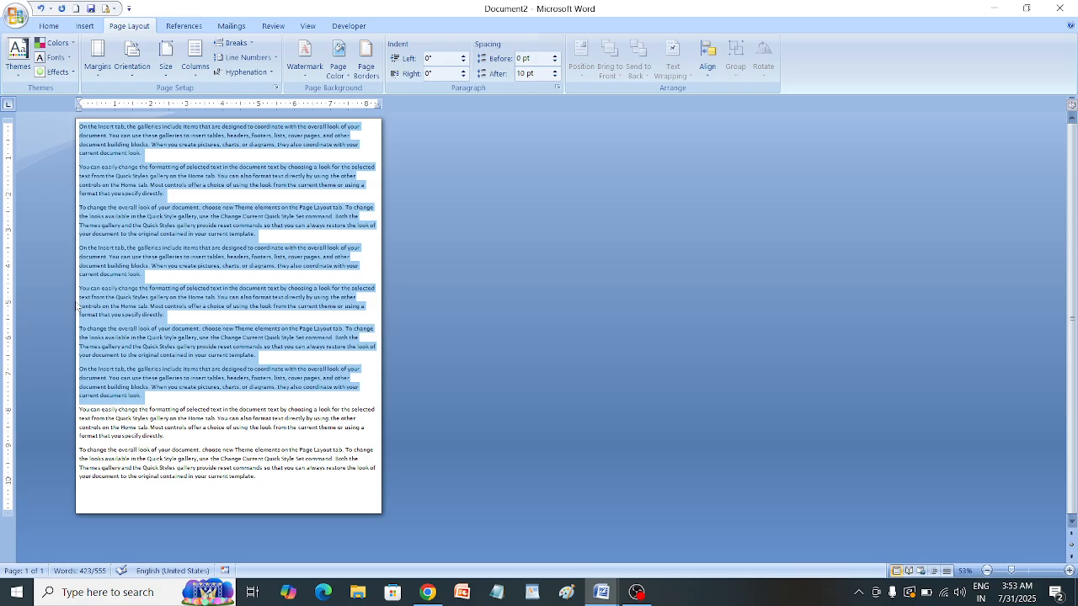
Review the custom margin settings without changing them, and set the page margins to Normal with 1" on all sides.
left_click(93, 74)
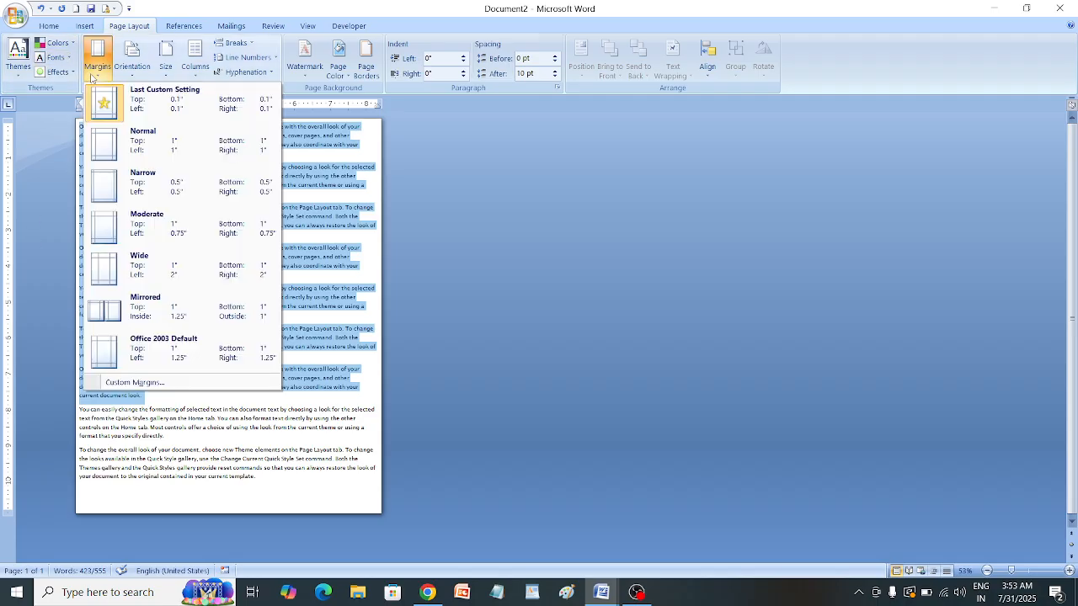
left_click(164, 383)
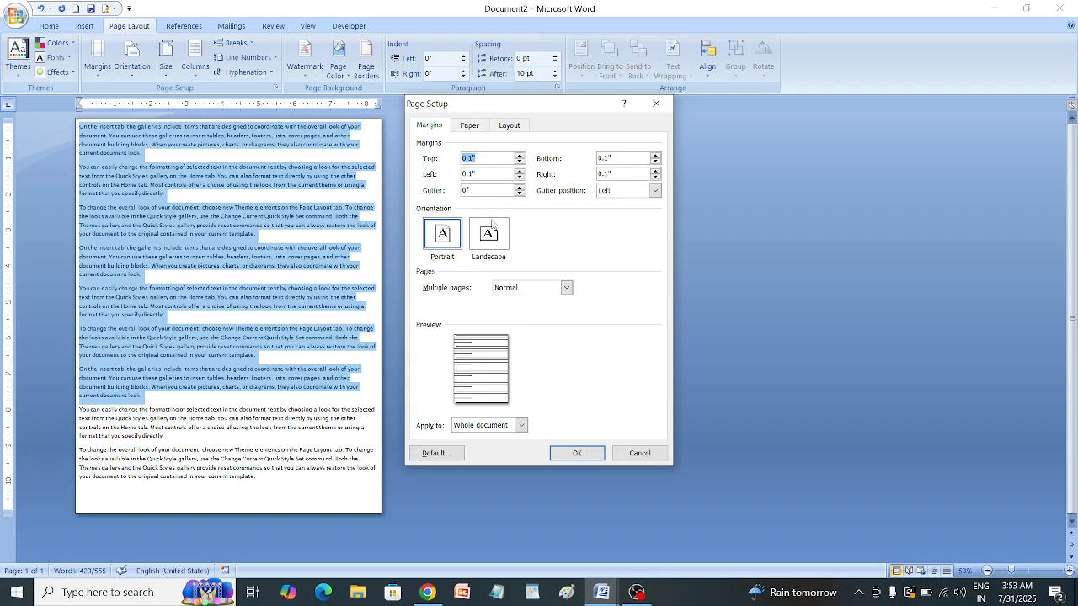
left_click(569, 458)
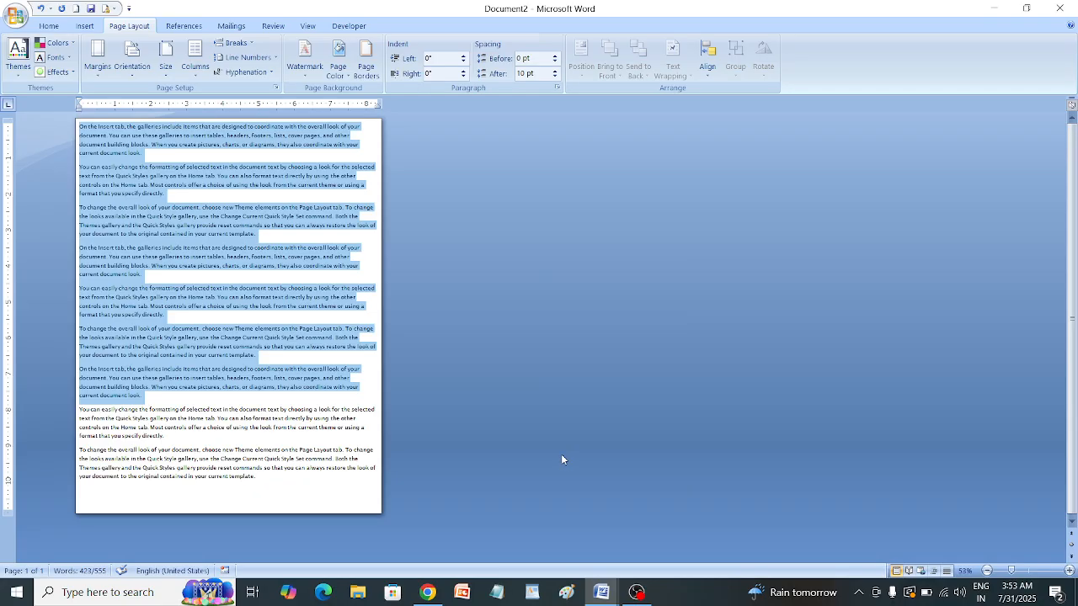
left_click(98, 57)
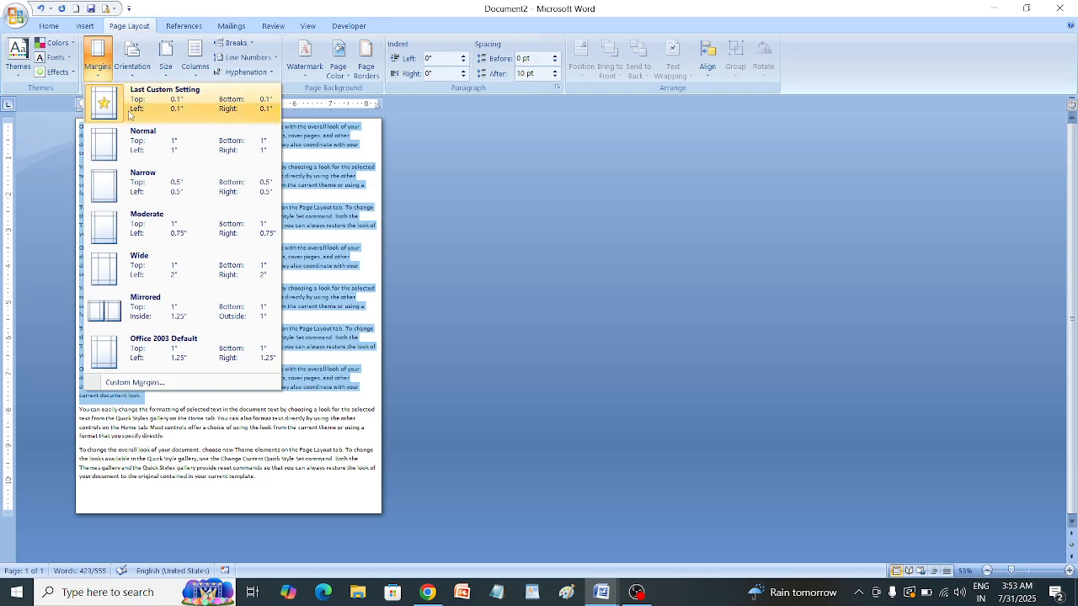
left_click(148, 157)
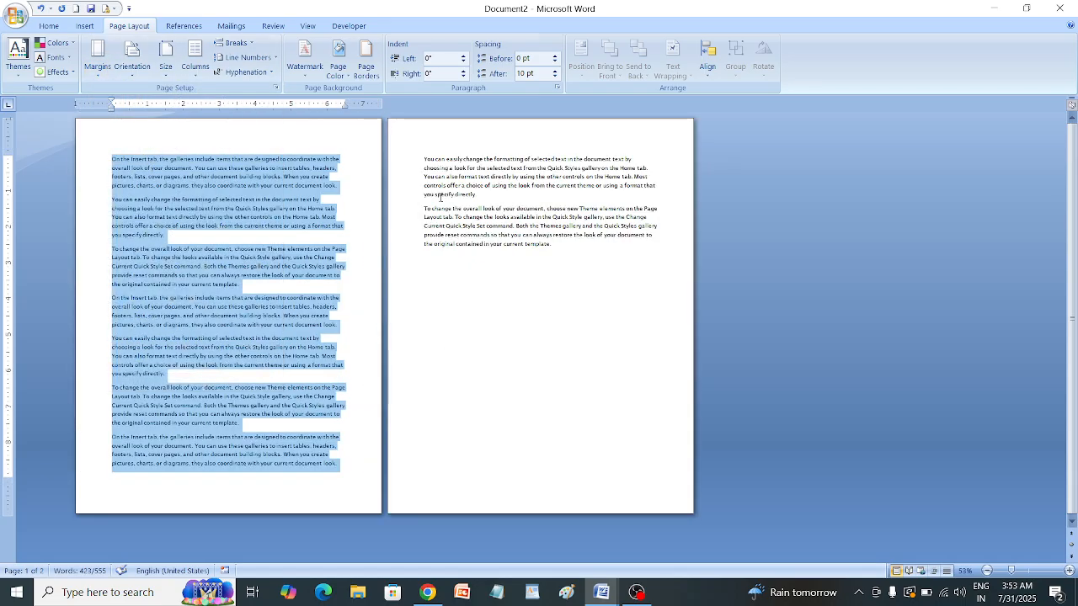
Try the Landscape page orientation and return the document to Portrait.
left_click(141, 79)
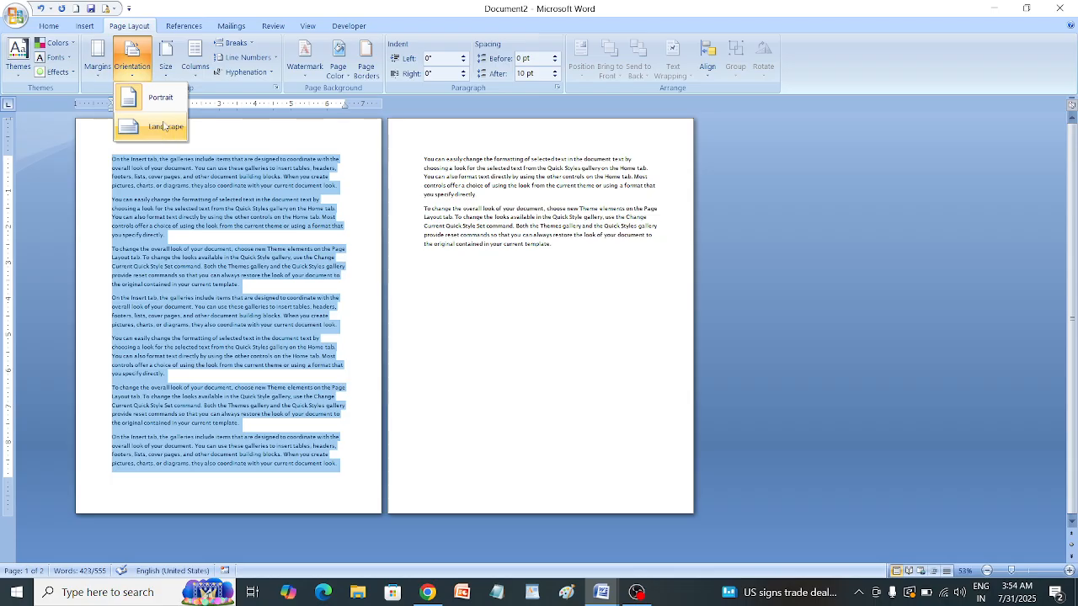
left_click(162, 128)
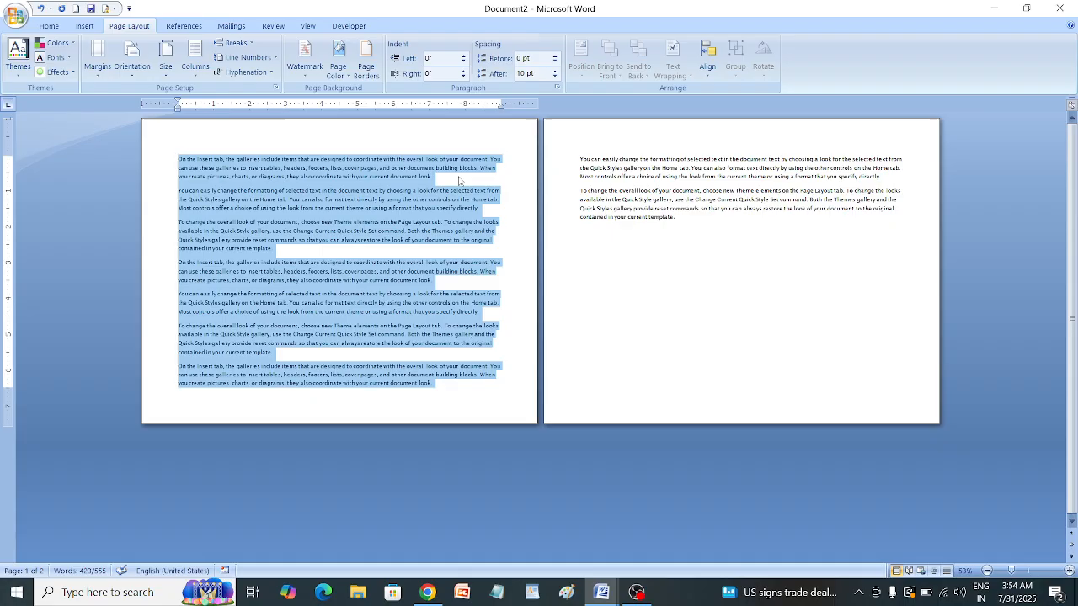
left_click(132, 64)
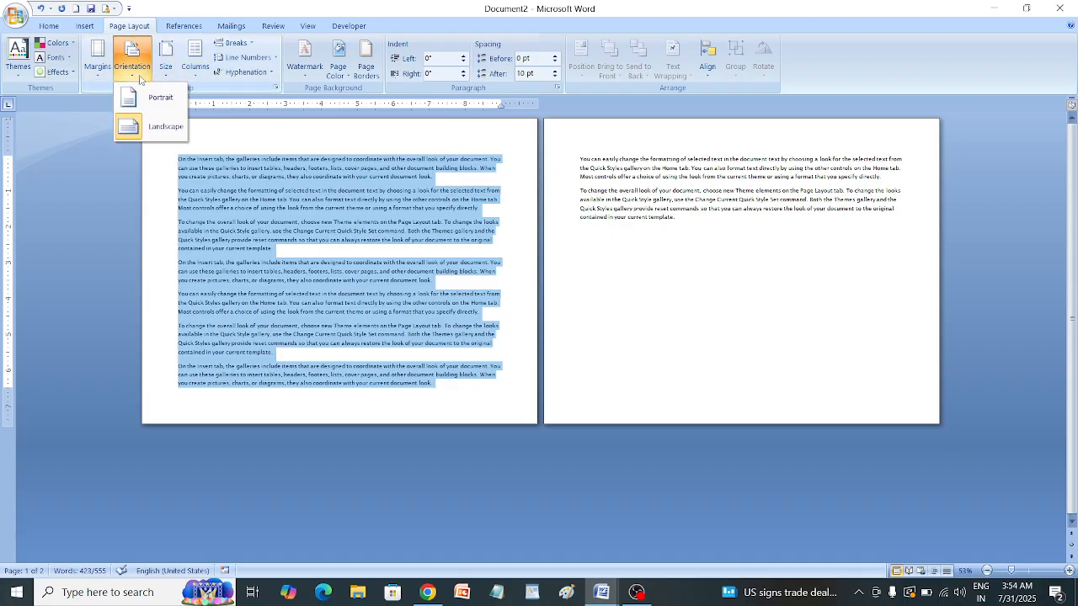
left_click(146, 103)
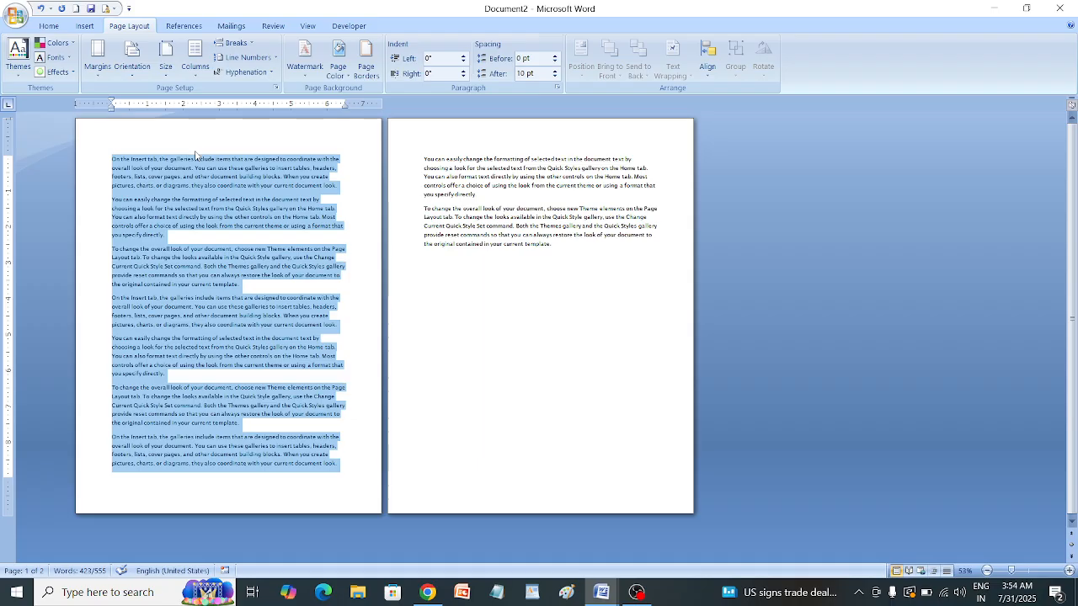
Apply the Narrow page margins with 0.5" on all sides and deselect the sample text.
left_click(173, 76)
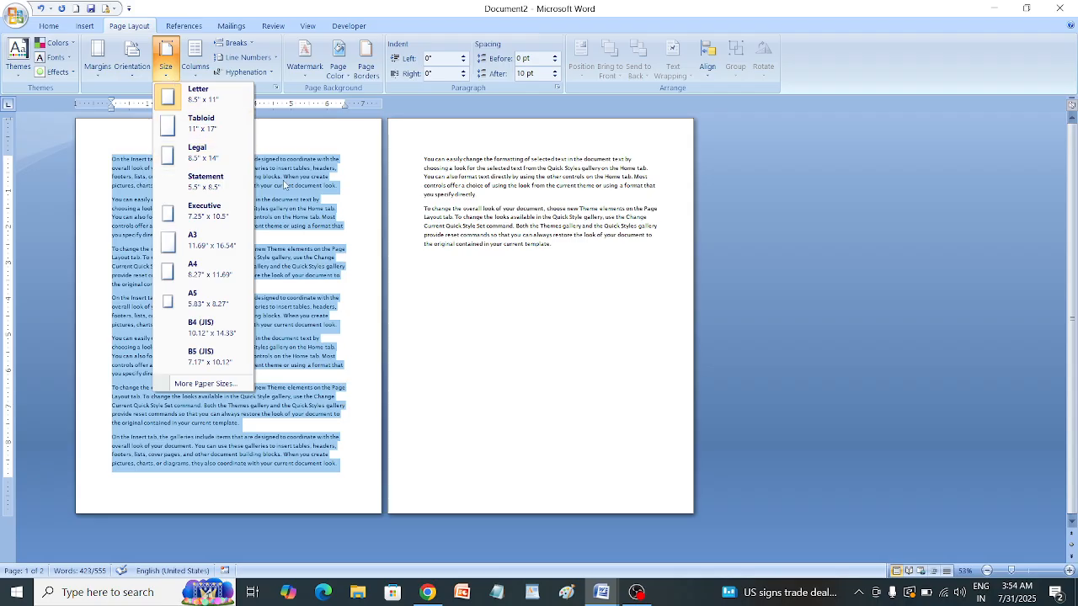
left_click(335, 163)
left_click(98, 58)
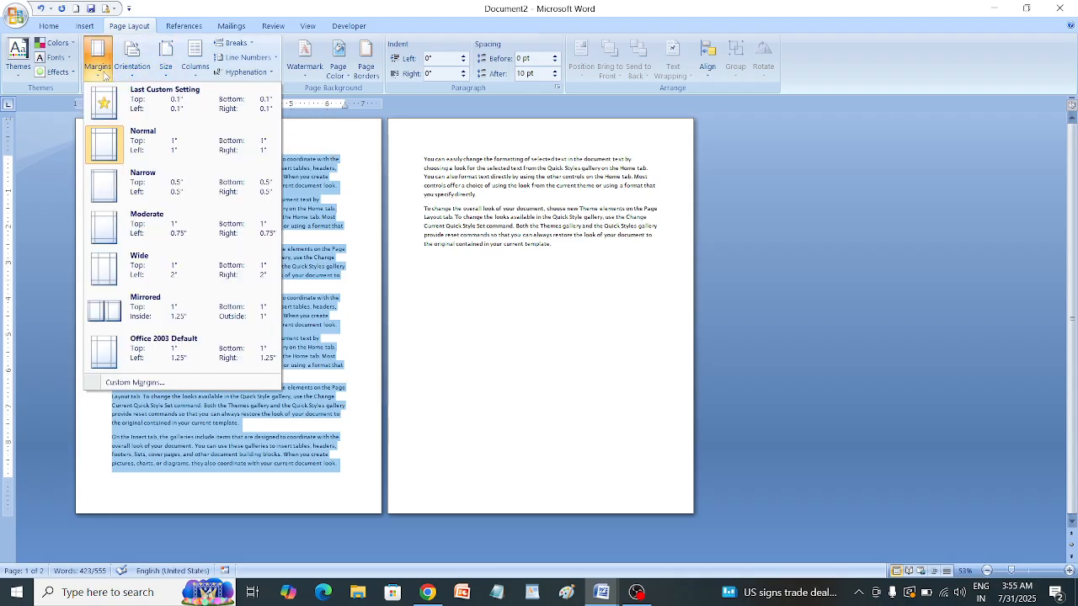
left_click(143, 190)
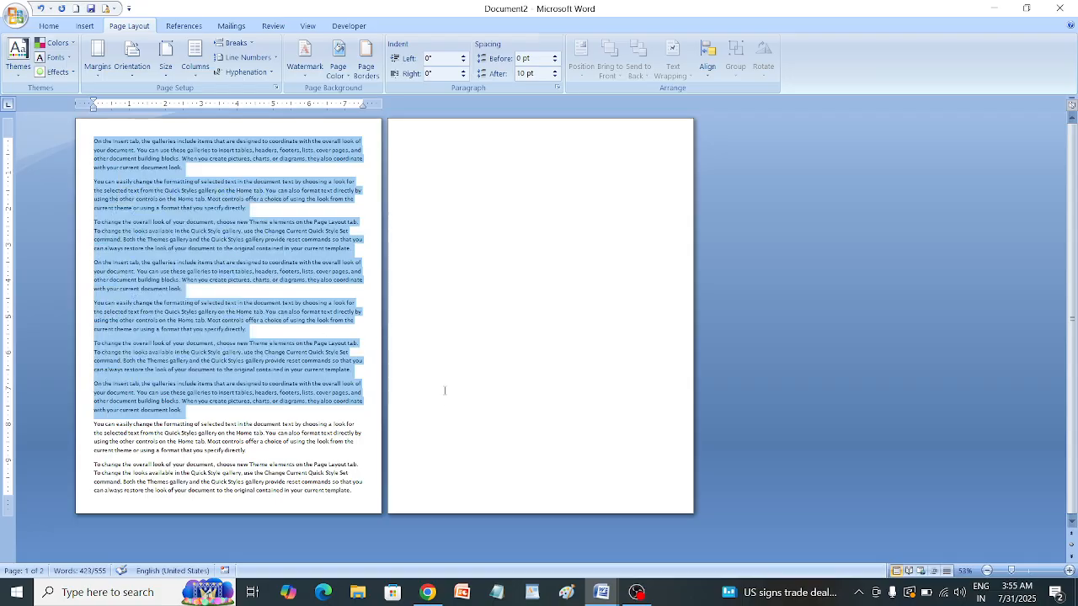
left_click(373, 308)
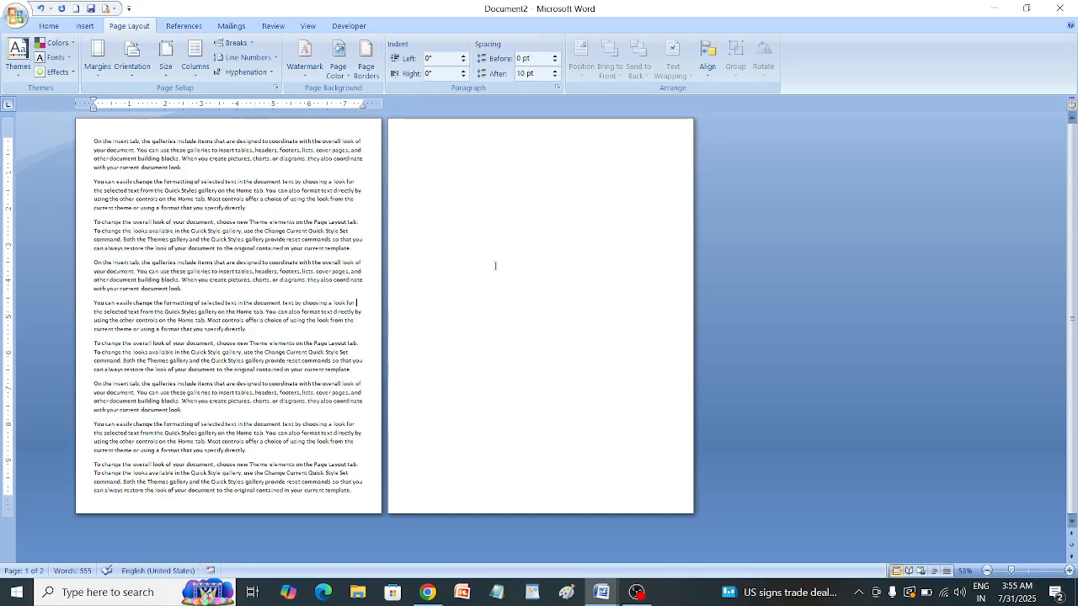
Try the Tabloid paper size, 11" x 17", and check how the sample text fits on the page.
left_click(242, 181)
left_click(173, 76)
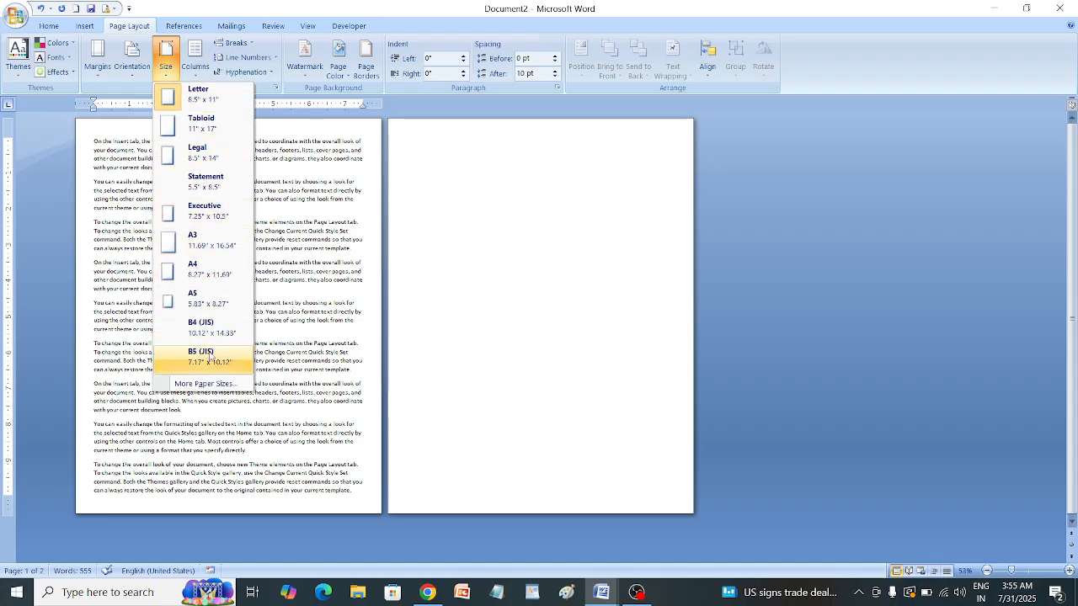
left_click(202, 129)
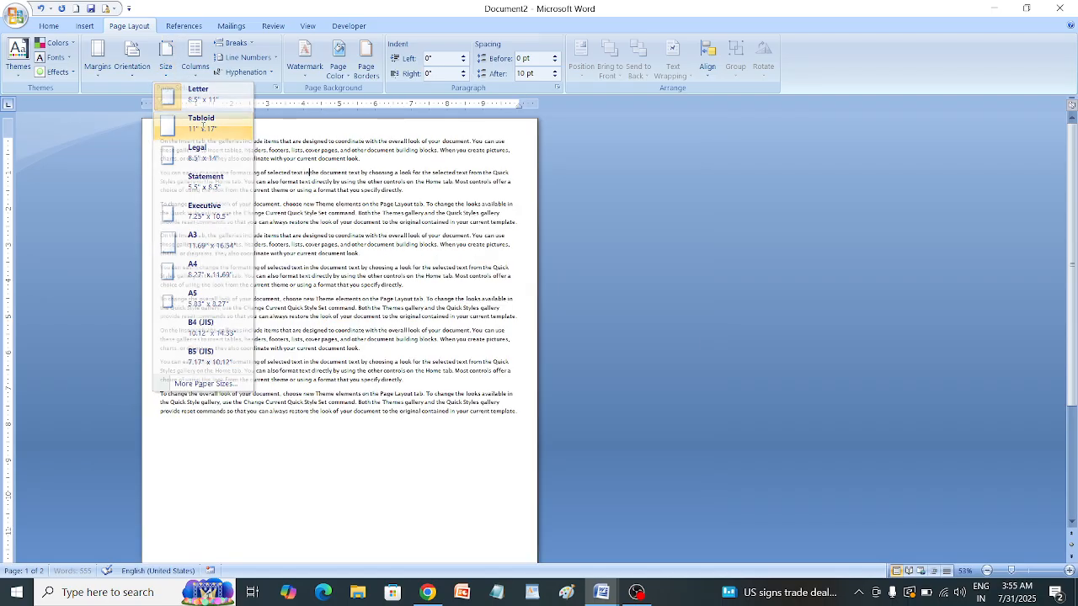
scroll(320, 252, "down", 3)
scroll(320, 252, "up", 4)
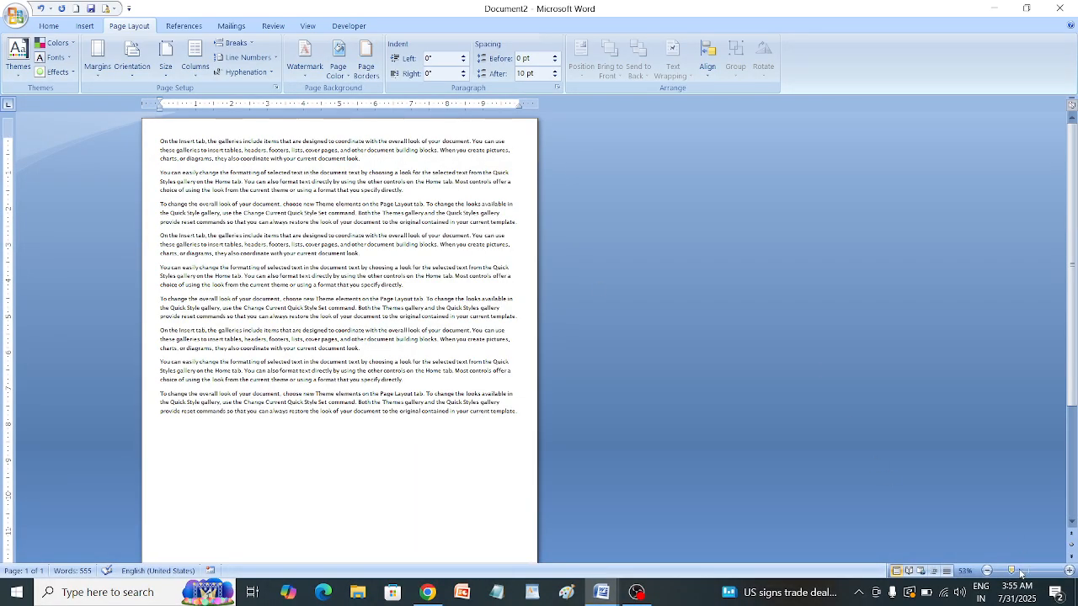
left_click_drag(1011, 571, 1005, 571)
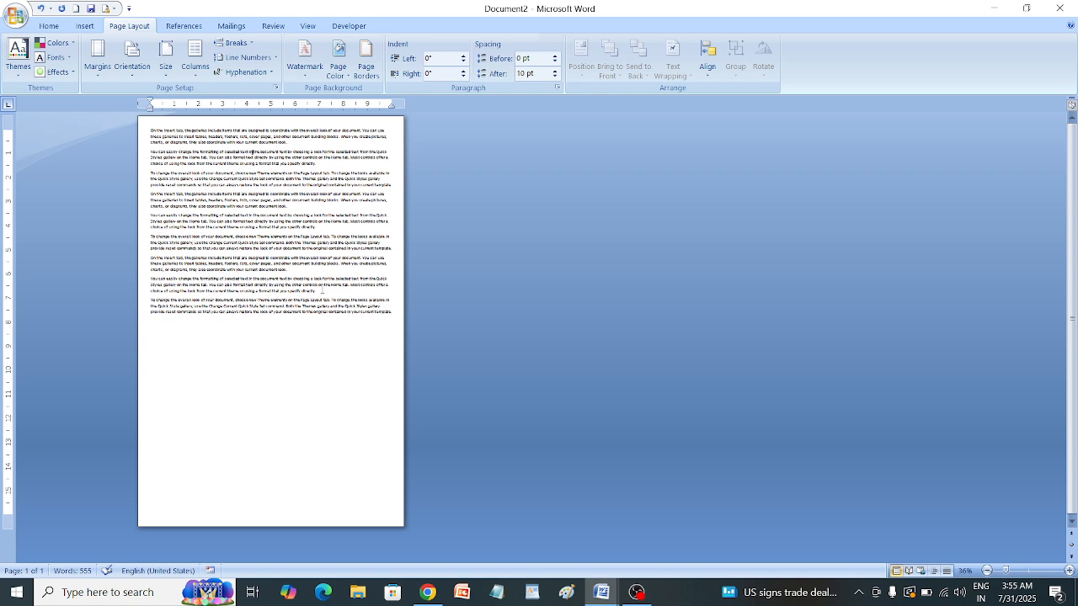
left_click(1027, 571)
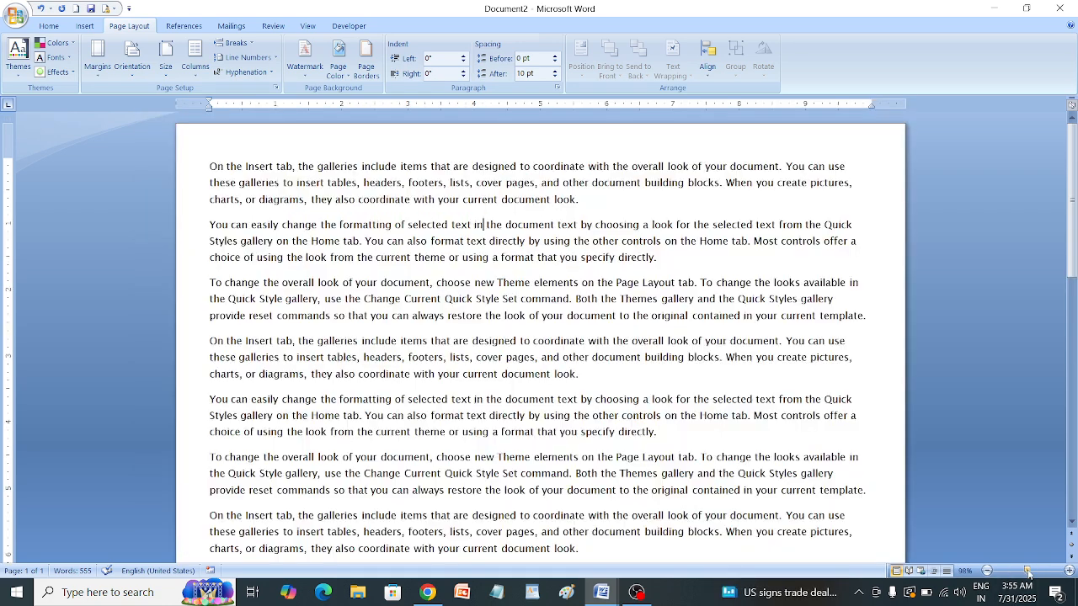
left_click(1021, 571)
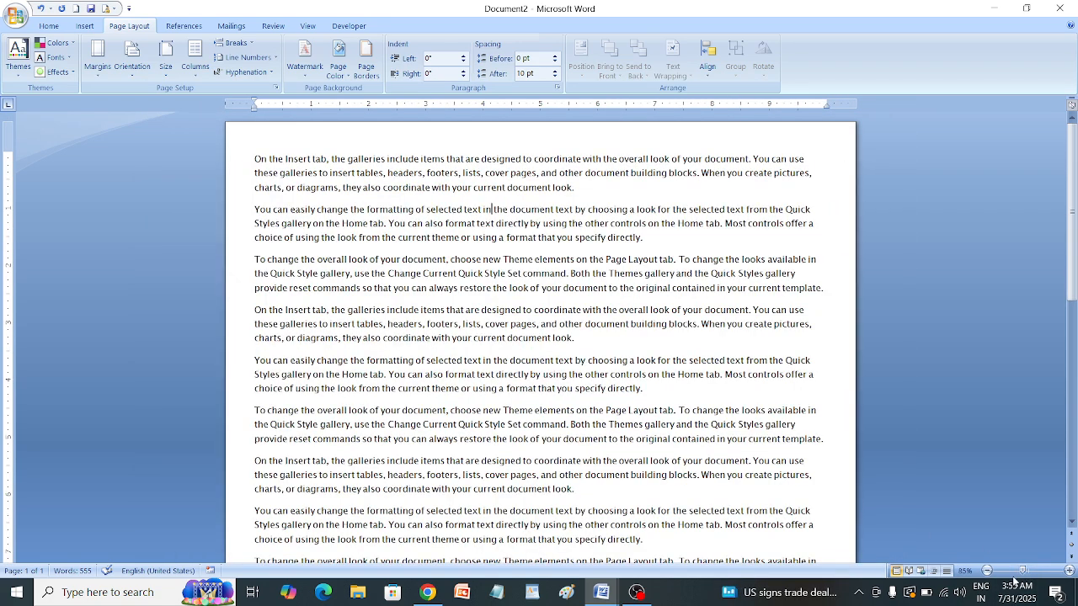
Set the paper size to Letter, 8.5" x 11", and try Legal, 8.5" x 14", checking the text's fit.
left_click(166, 65)
left_click(185, 106)
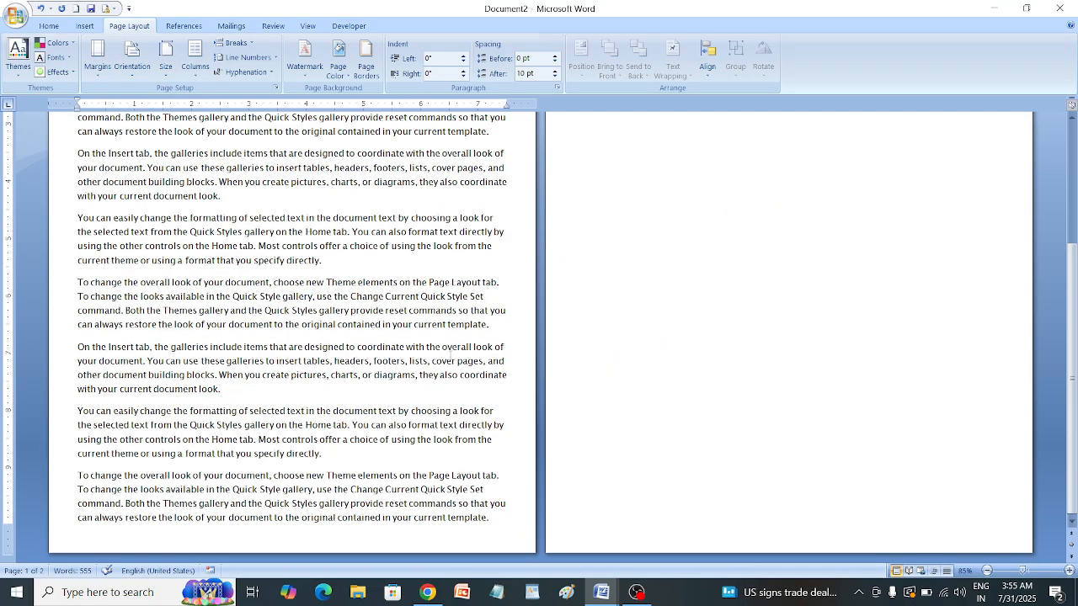
left_click(166, 66)
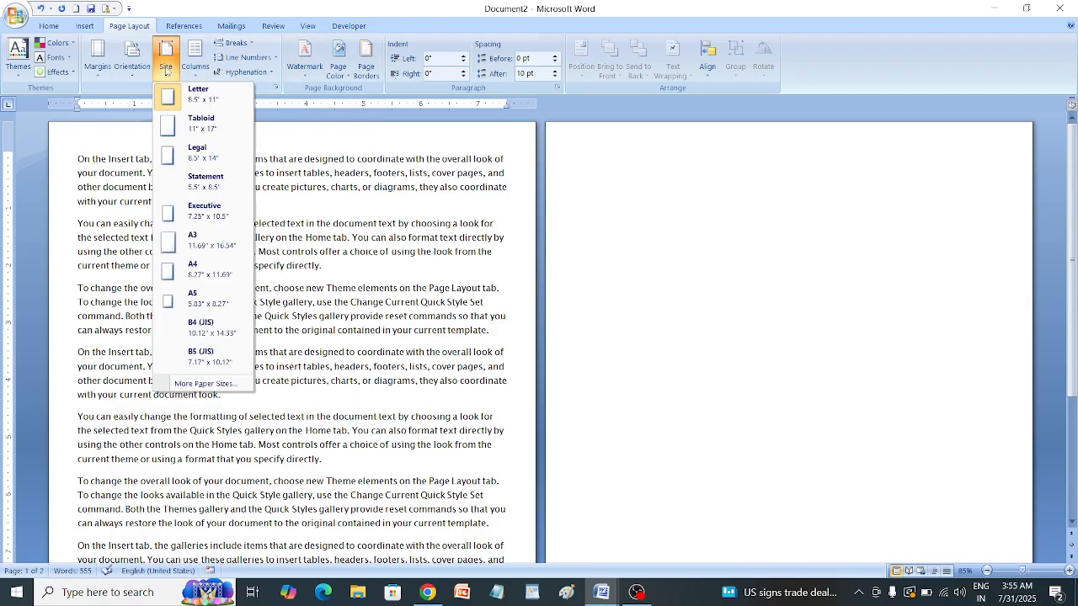
left_click(211, 155)
scroll(380, 284, "down", 7)
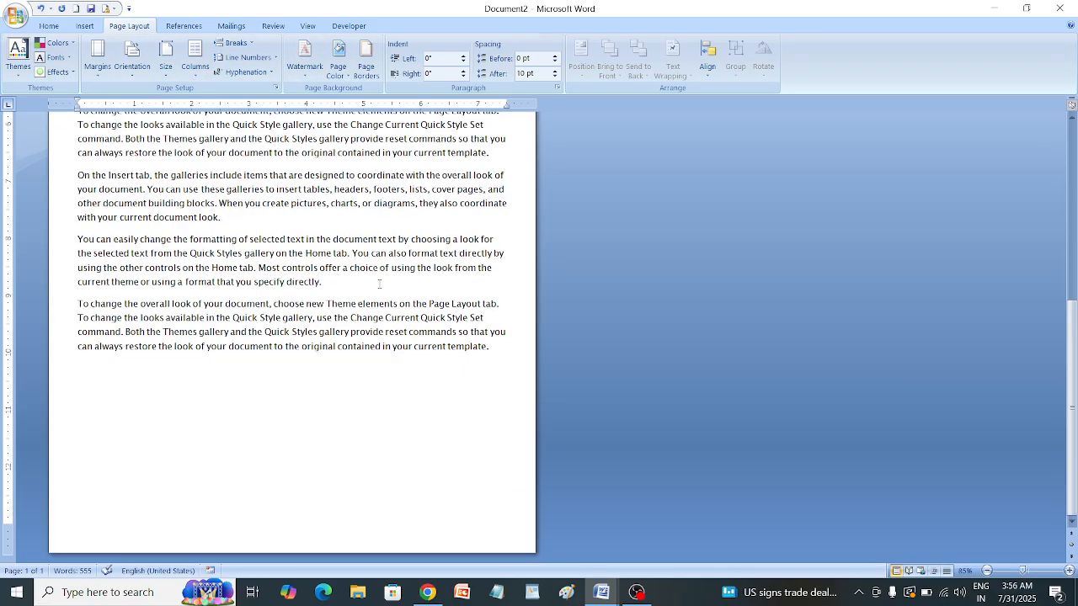
scroll(380, 284, "up", 7)
Set the paper size to A4, 8.27" x 11.69", and confirm it for the whole document in Page Setup.
left_click(167, 72)
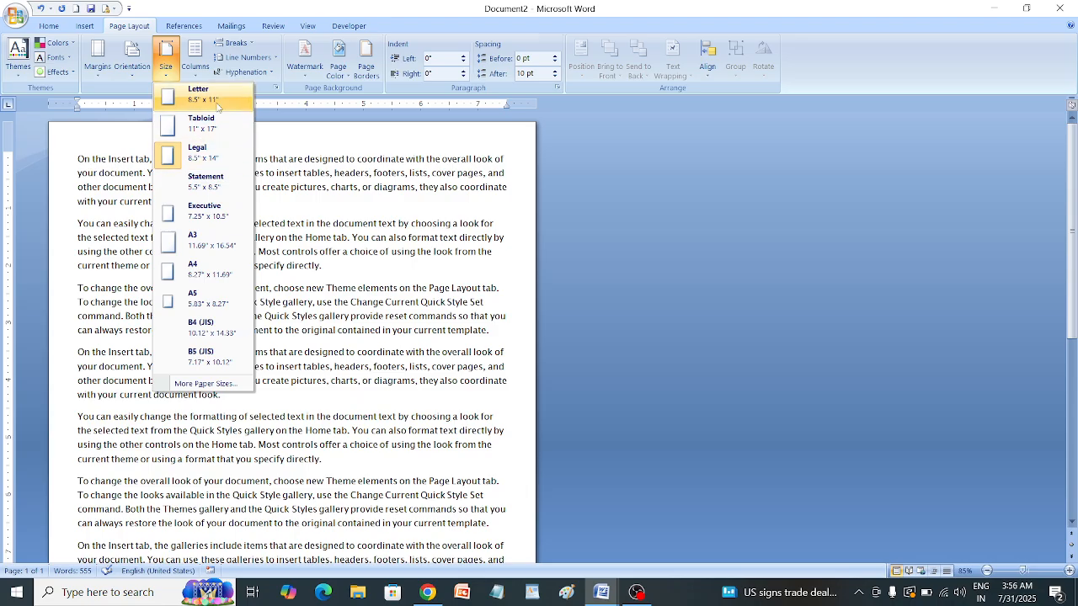
left_click(220, 286)
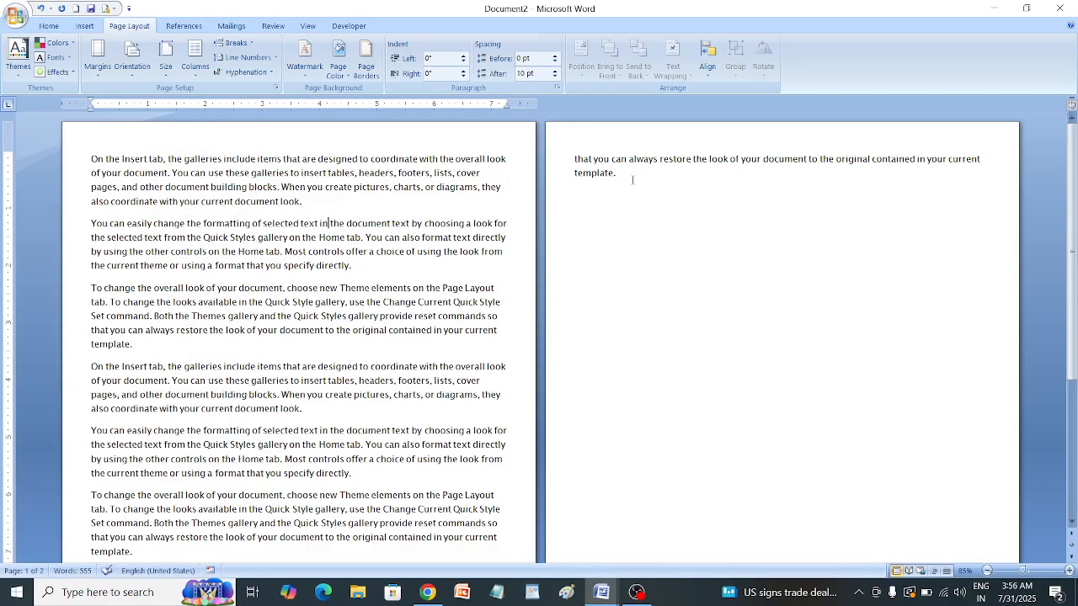
left_click(163, 71)
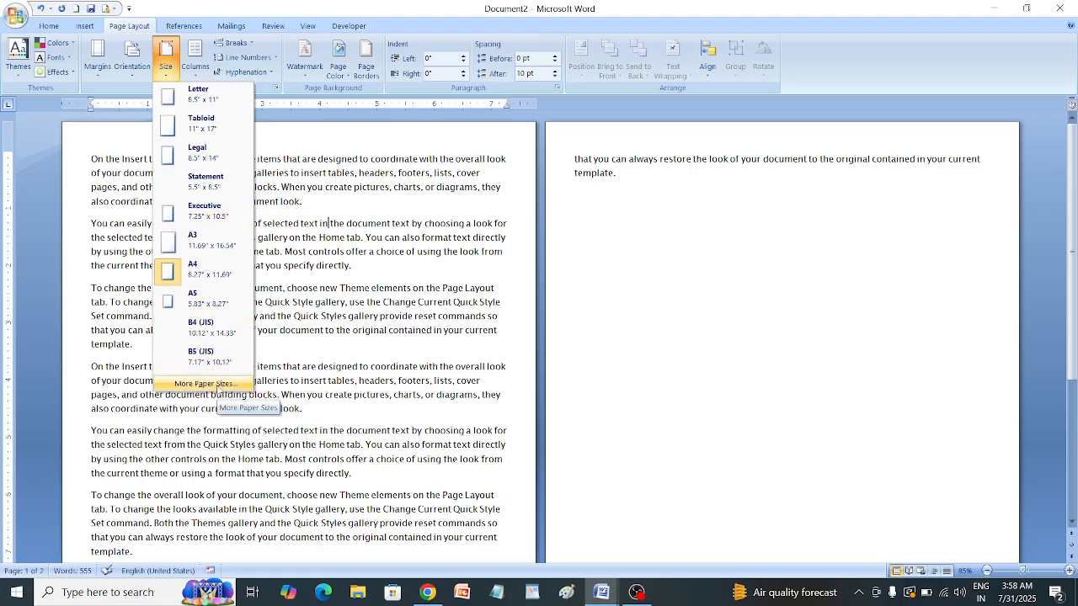
left_click(217, 385)
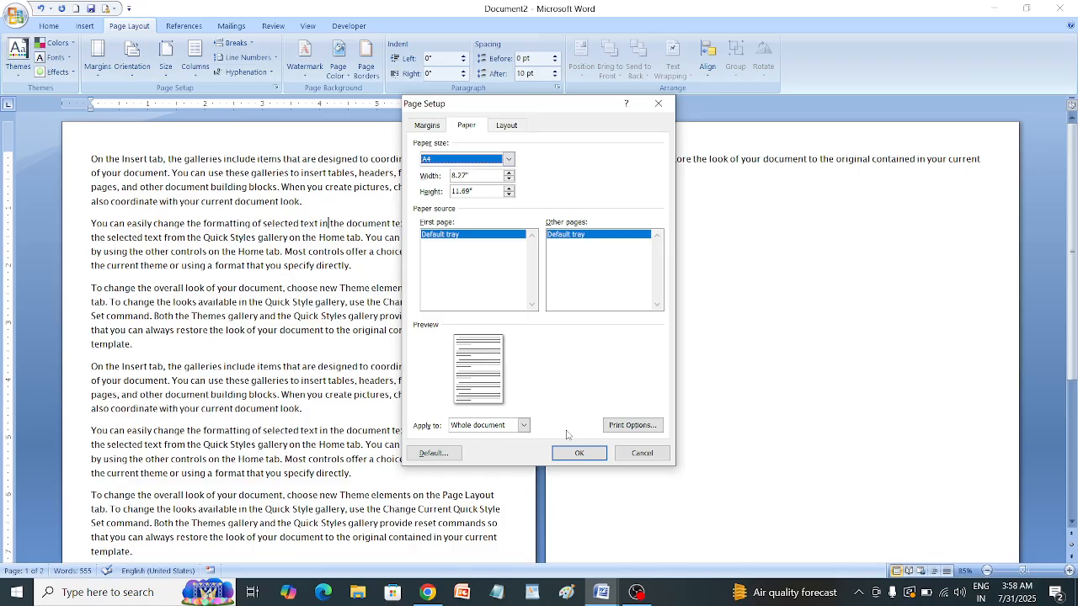
left_click(601, 458)
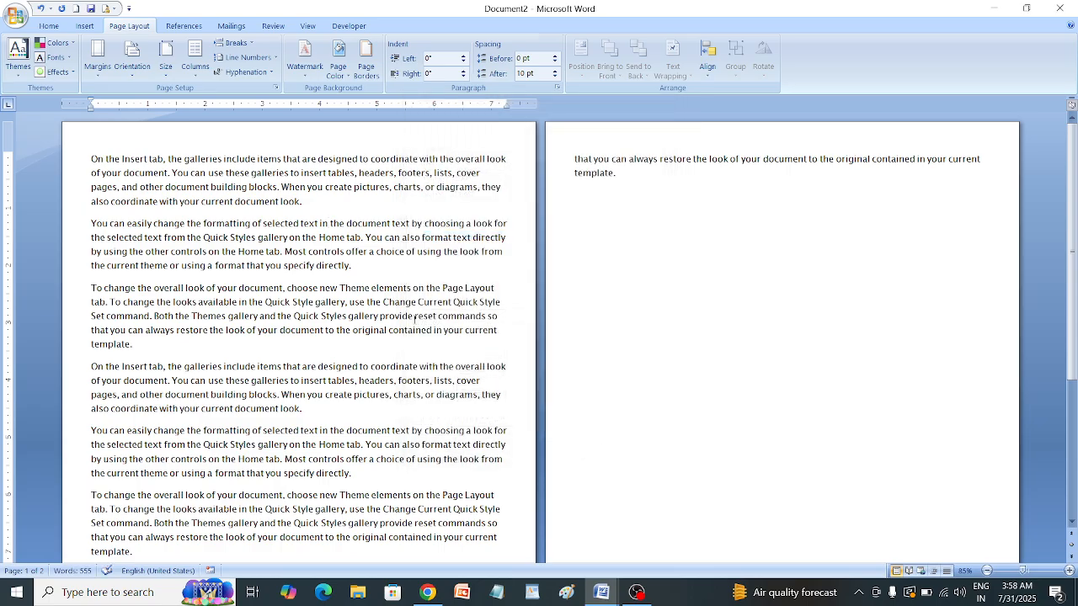
left_click(193, 71)
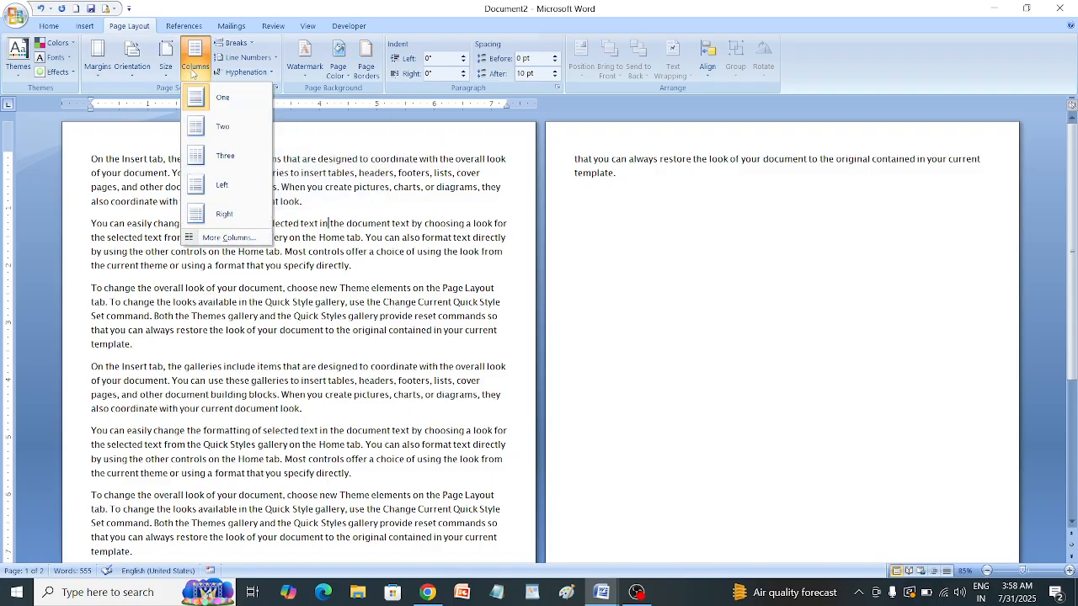
left_click(427, 287)
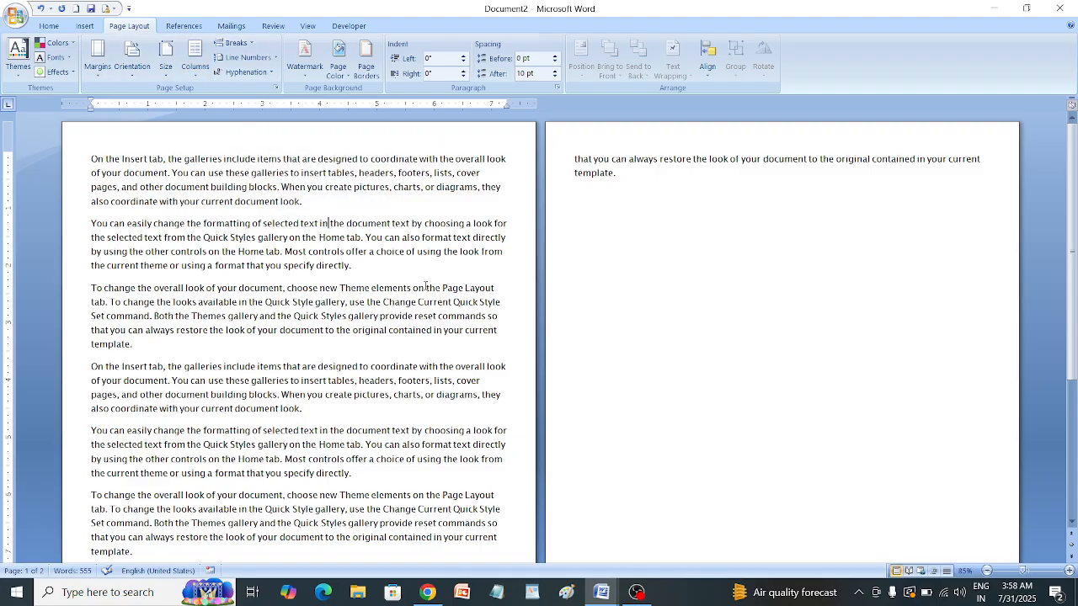
Undo the A4 paper size change and set the paper size to Letter, 8.5" x 11", leaving no text selected.
key("ctrl+z")
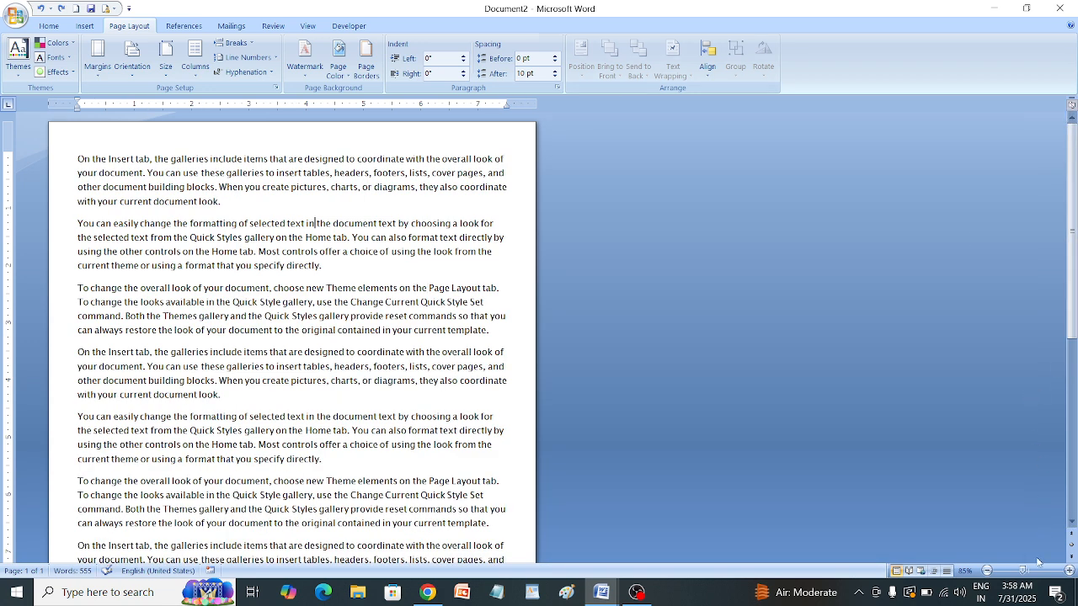
left_click_drag(1023, 571, 1010, 572)
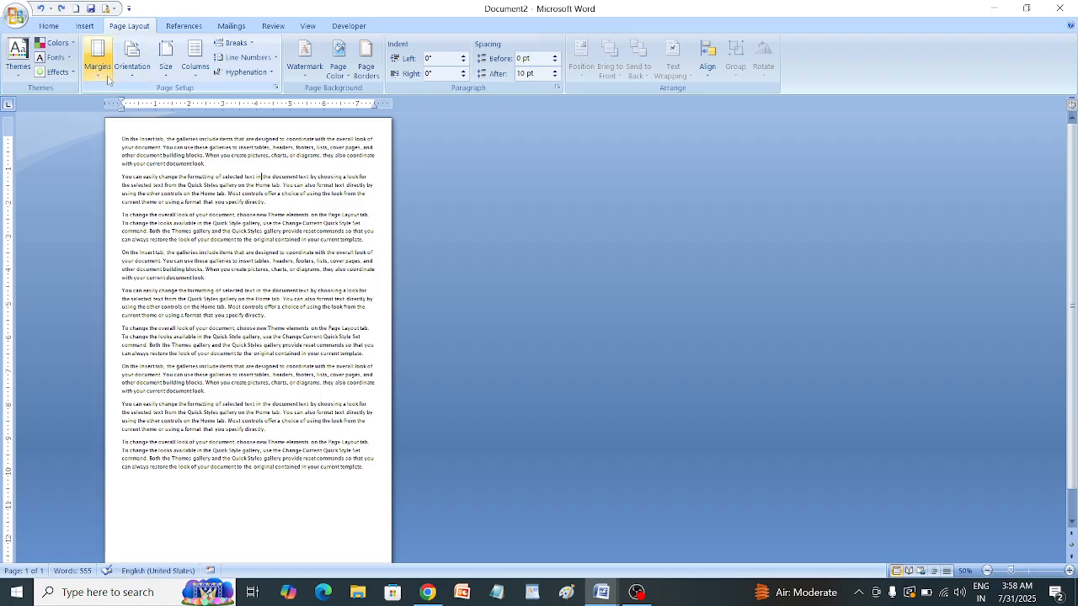
left_click(166, 68)
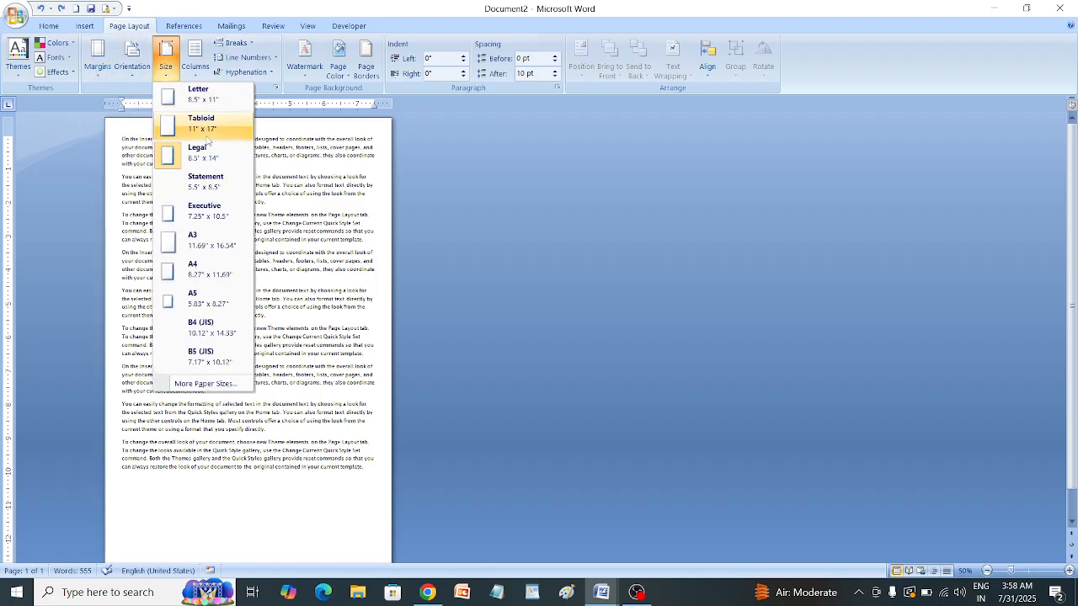
left_click(190, 93)
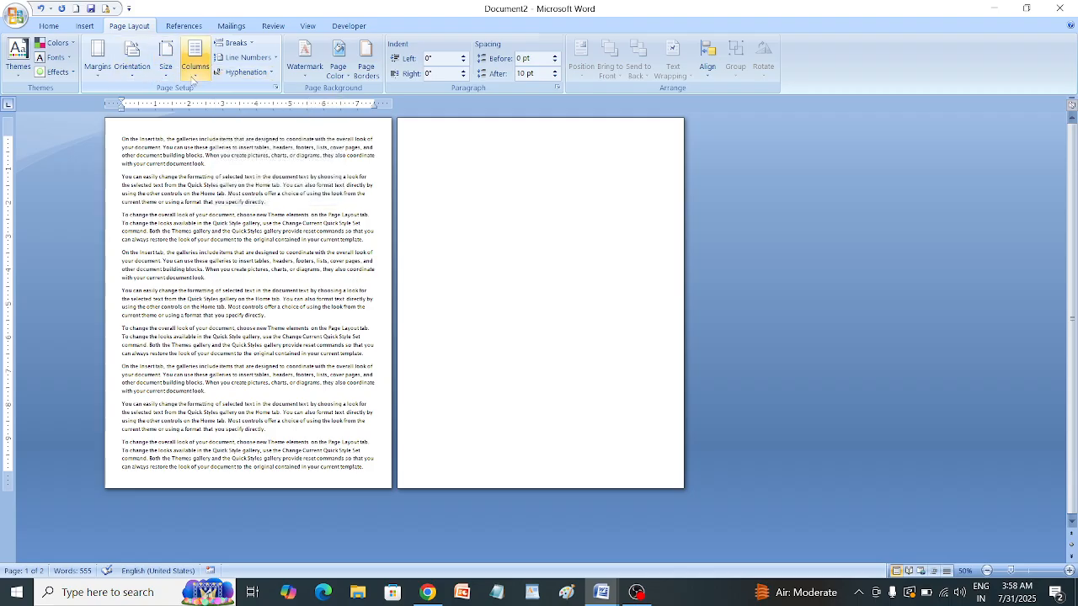
left_click(270, 203)
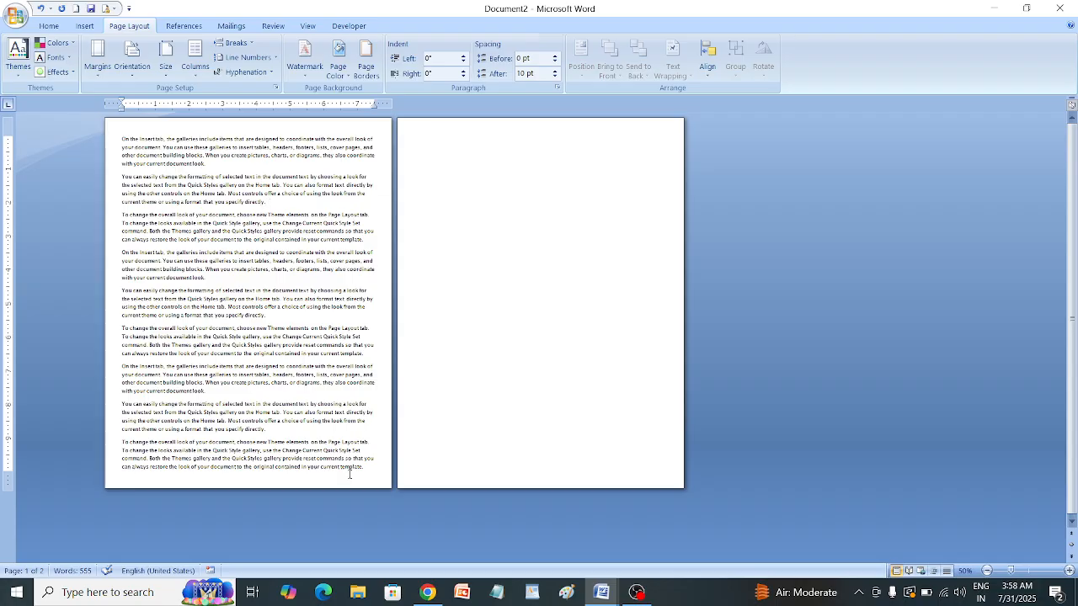
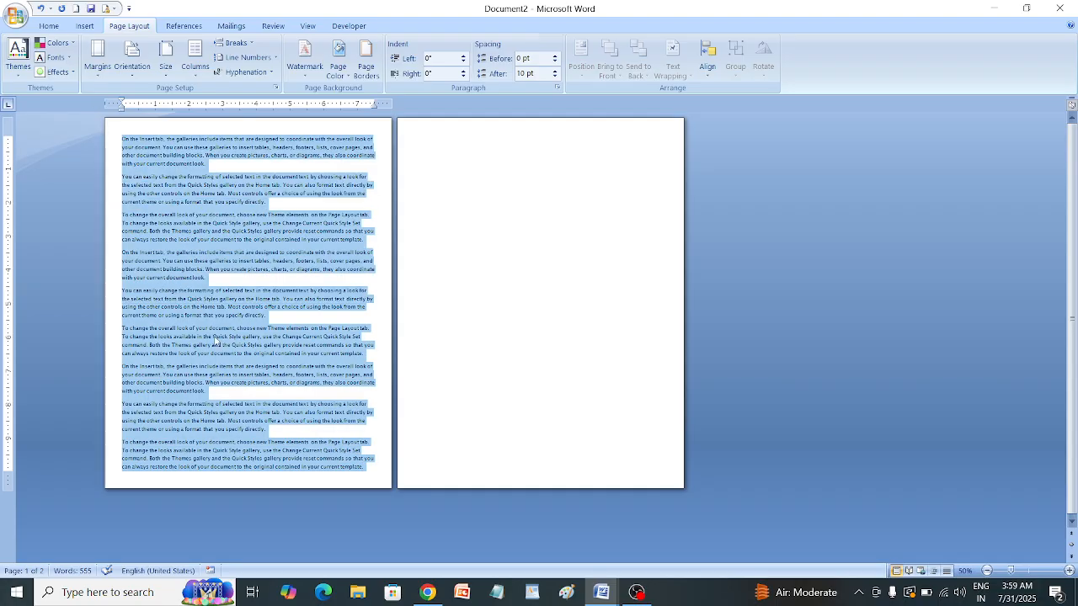
left_click(281, 261)
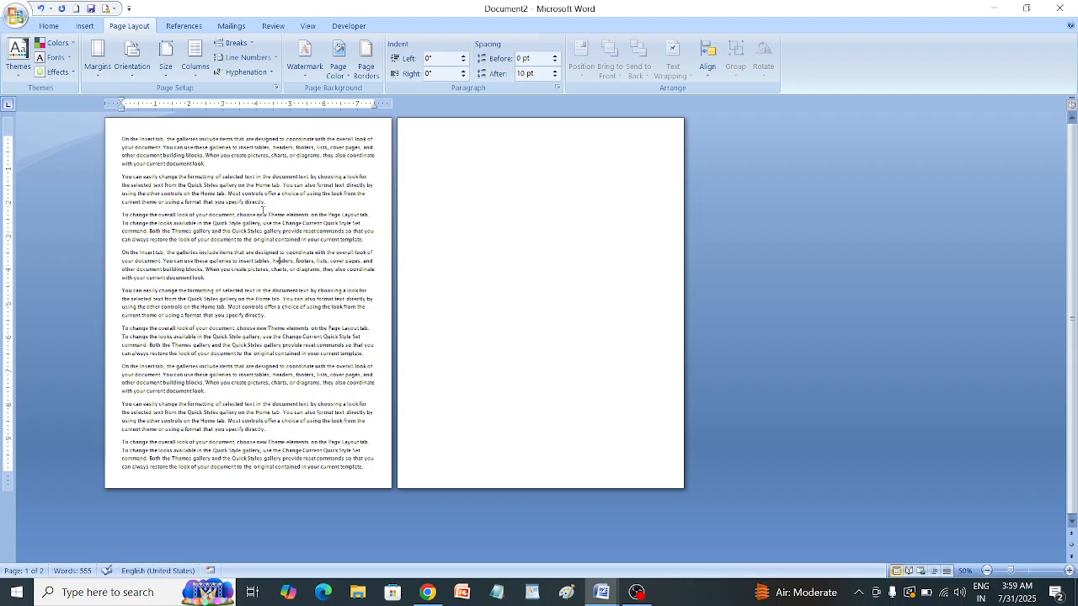
Lay out the sample text in two columns and change the layout to three columns.
left_click(193, 67)
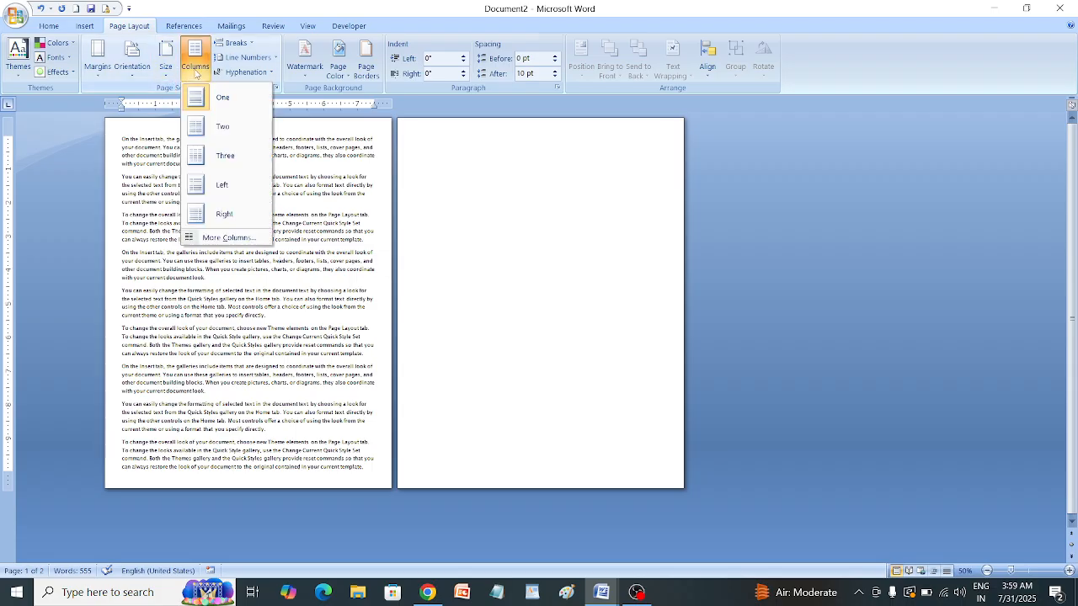
left_click(224, 128)
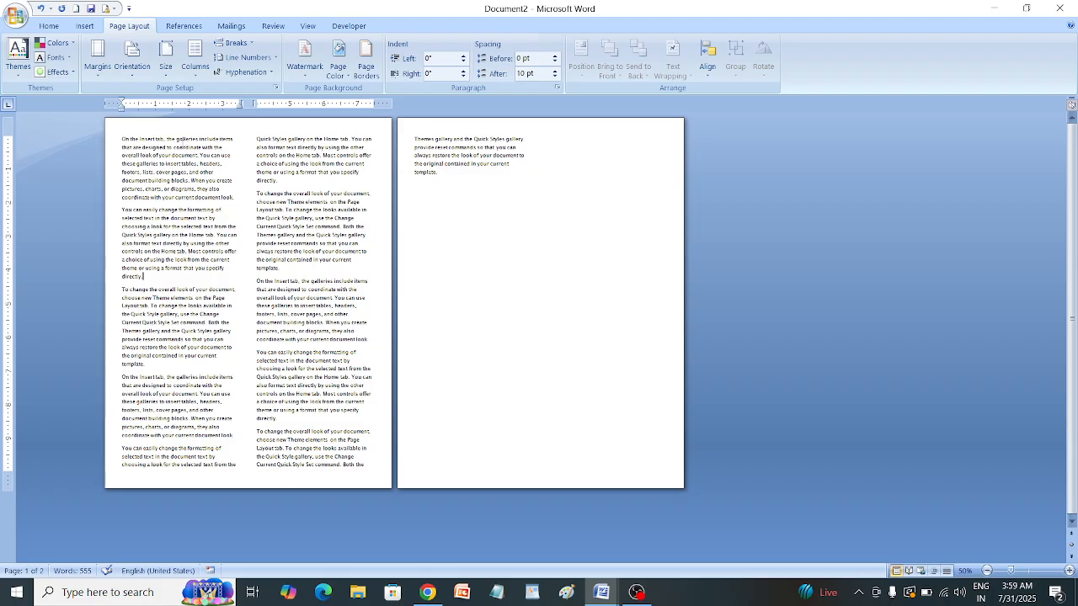
left_click_drag(229, 267, 140, 139)
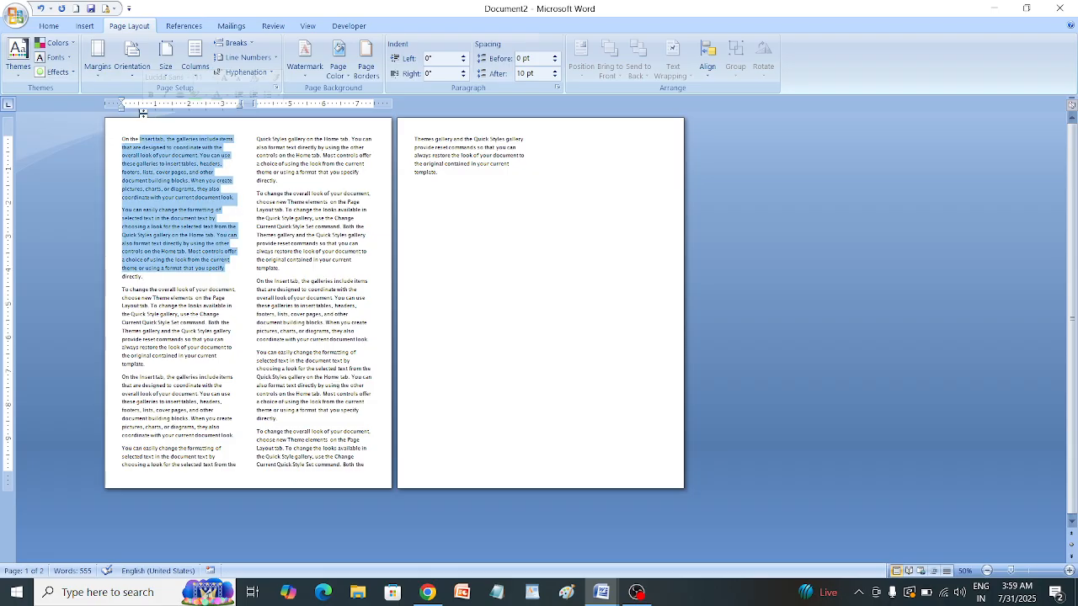
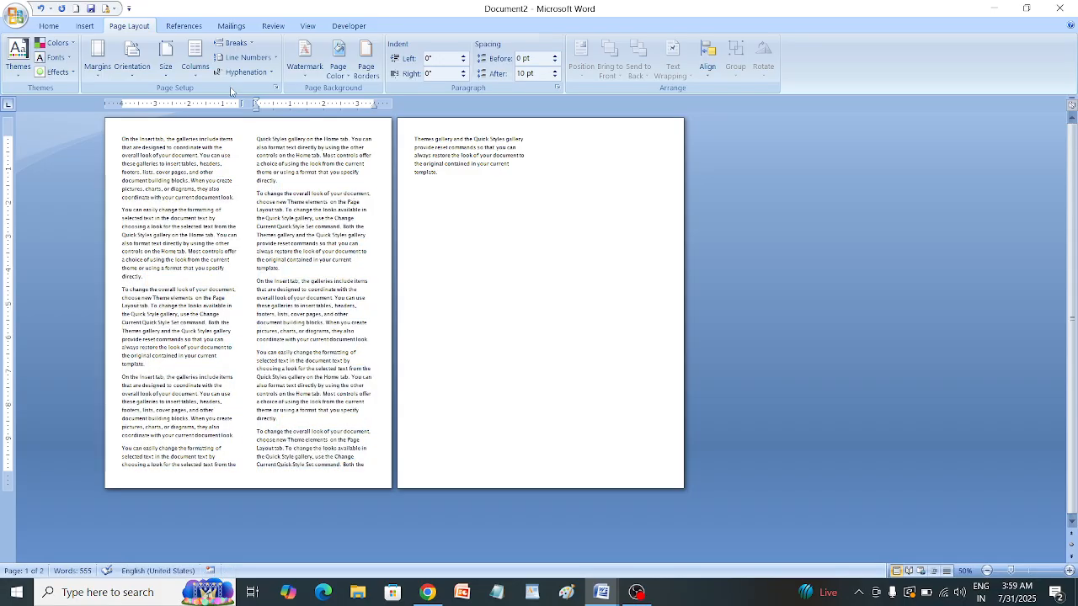
left_click(195, 59)
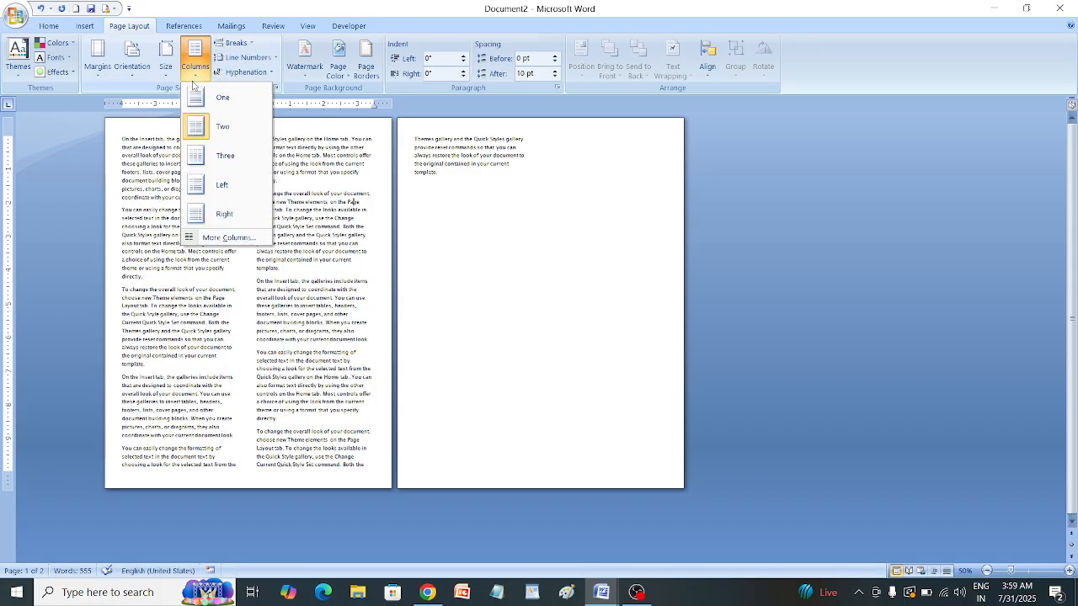
left_click(227, 156)
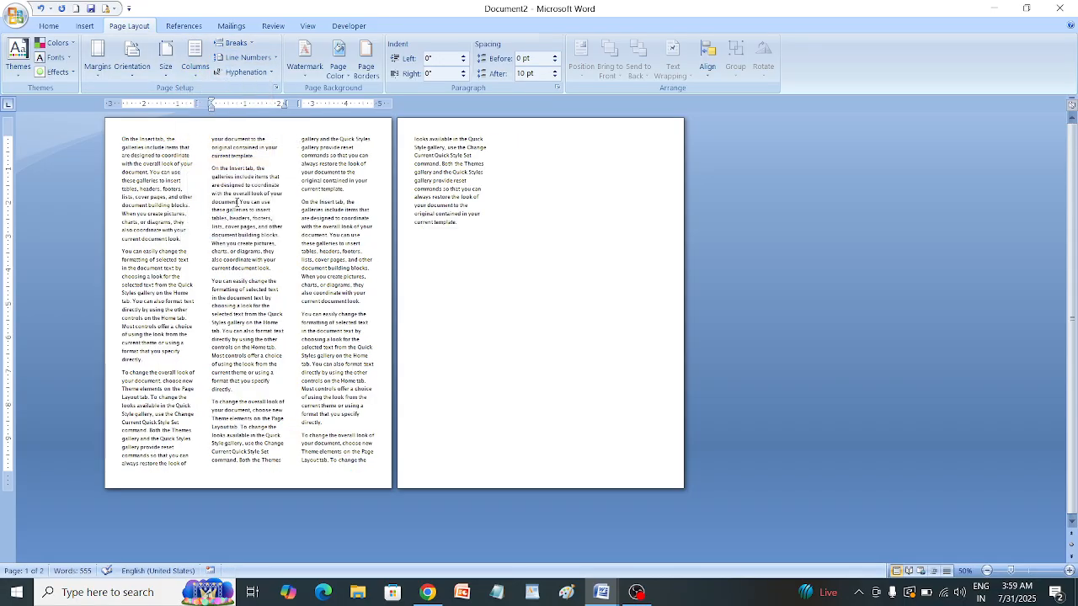
Set the number of columns to 4 with equal column width for the whole document.
left_click(195, 58)
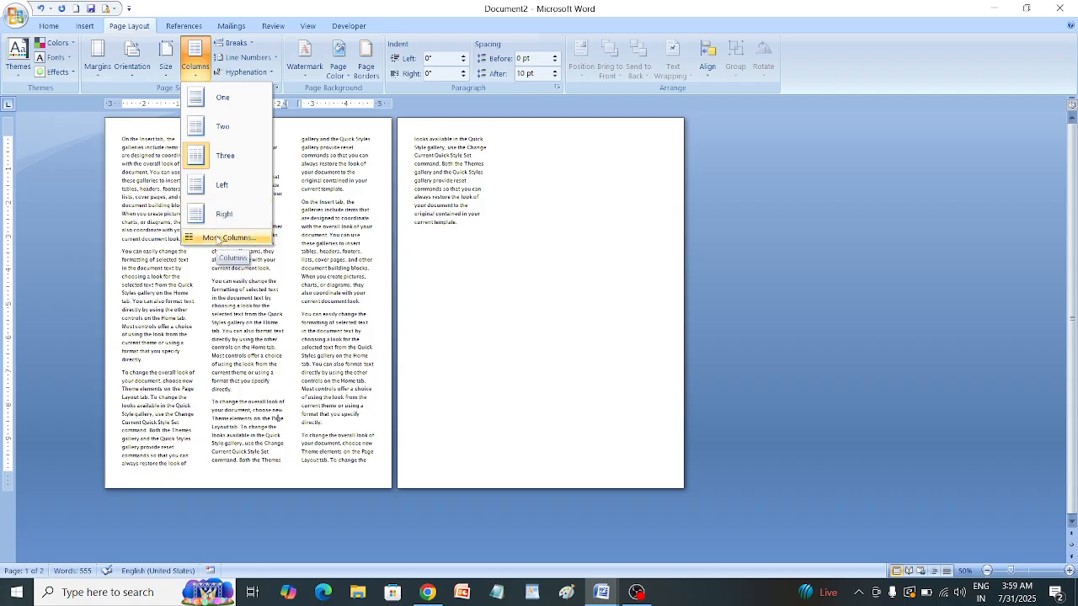
left_click(217, 239)
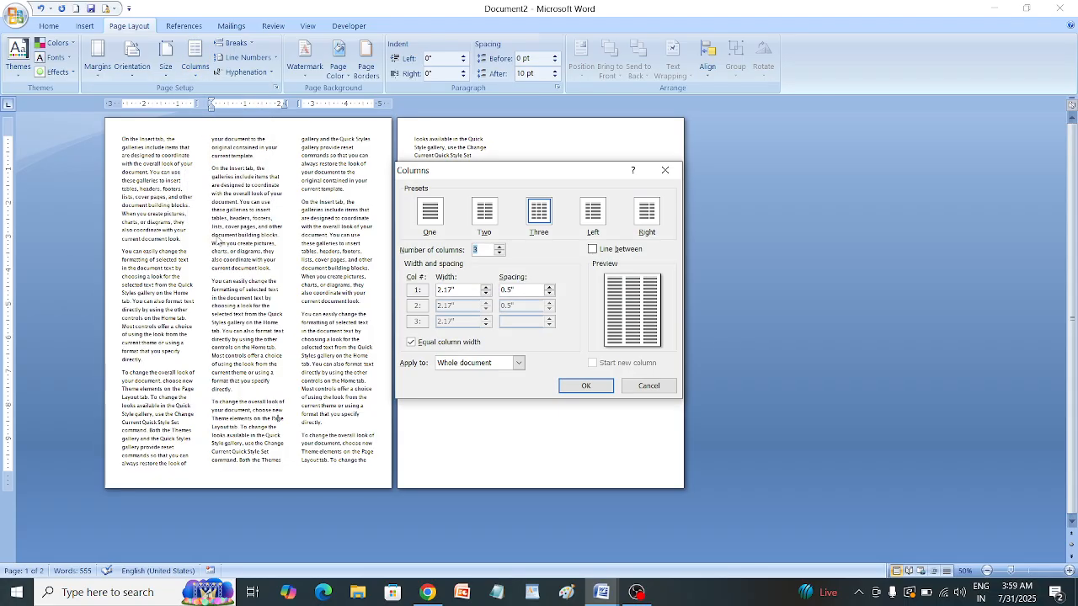
left_click(499, 247)
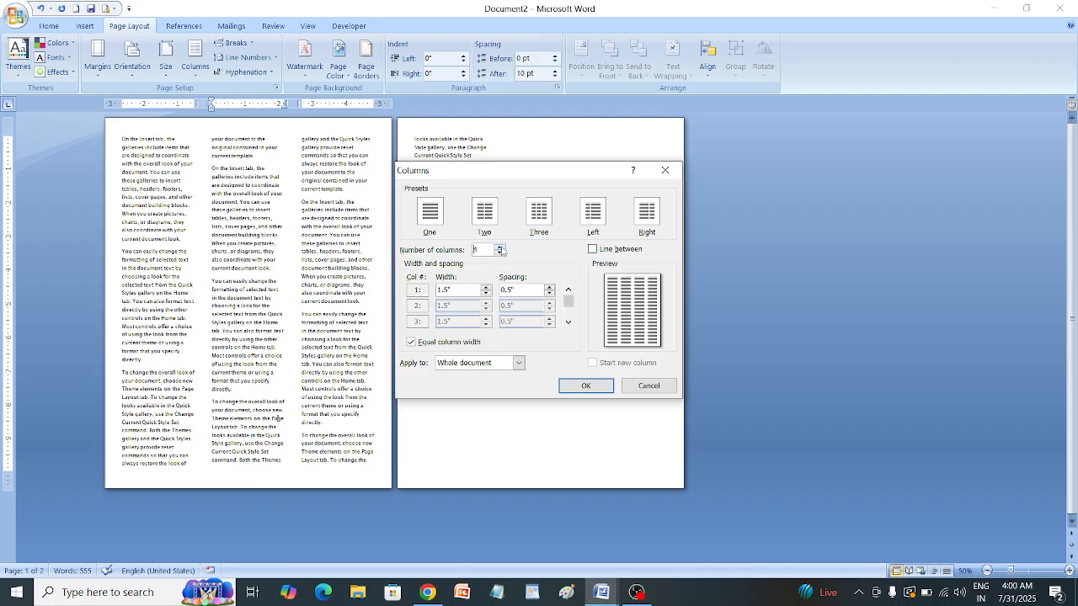
left_click(588, 387)
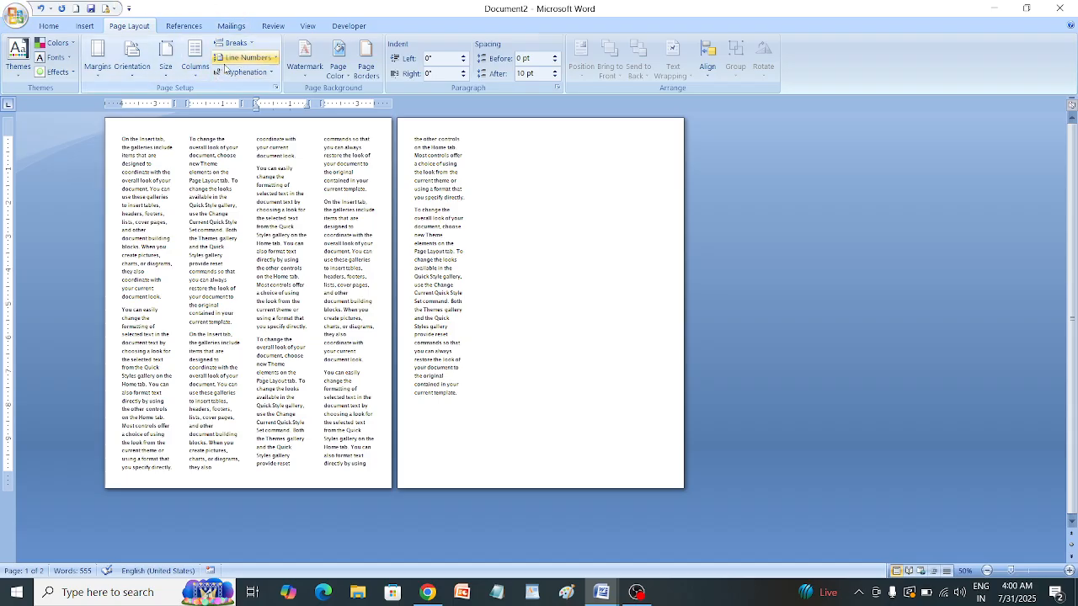
Try the Left column preset on the sample text and switch it to the Right preset.
left_click(195, 60)
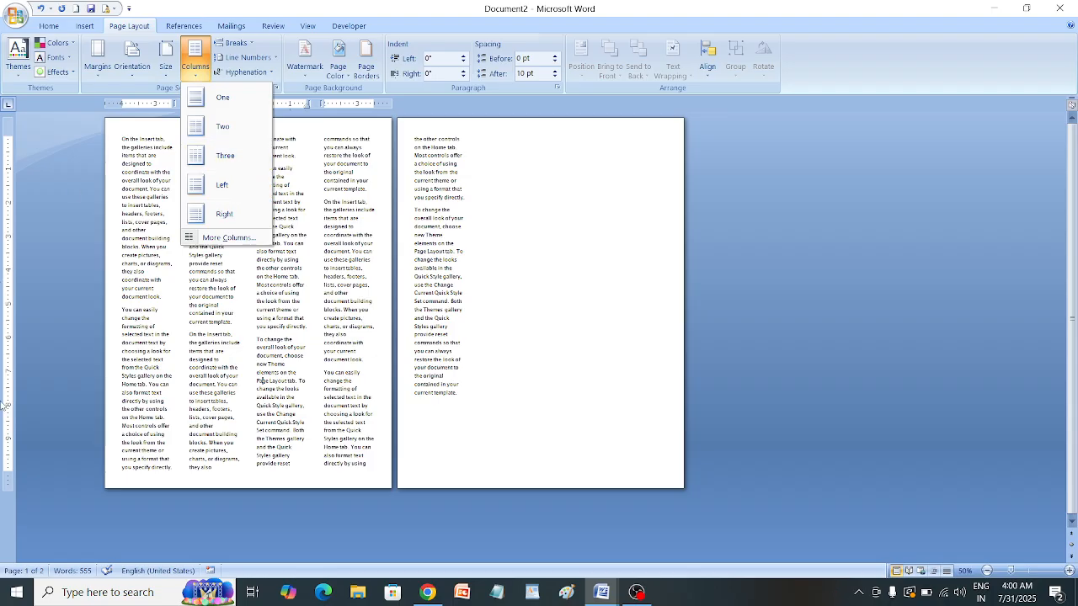
left_click(247, 194)
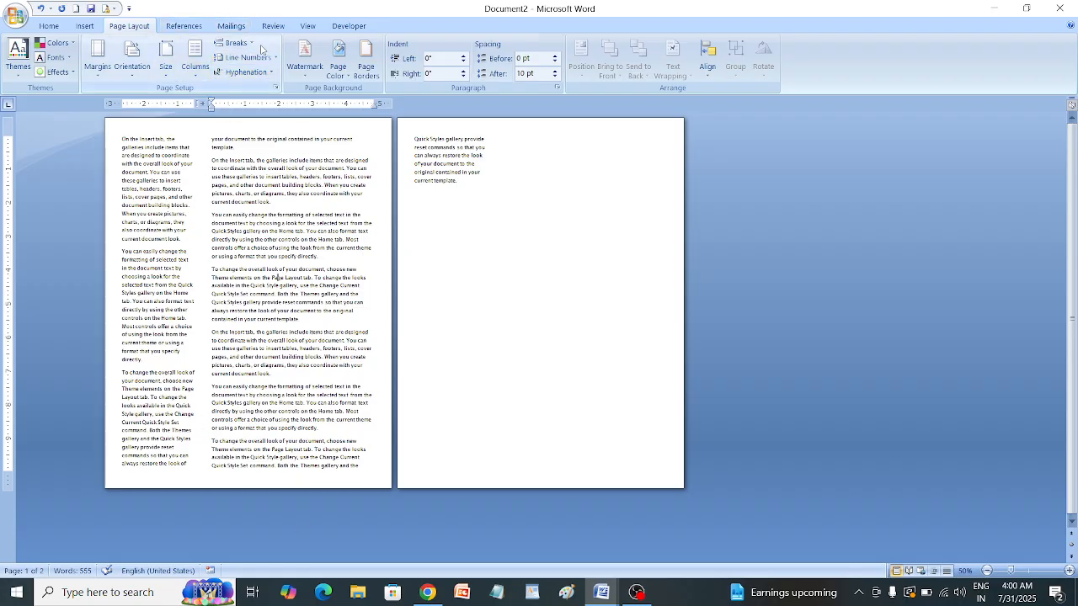
left_click(195, 59)
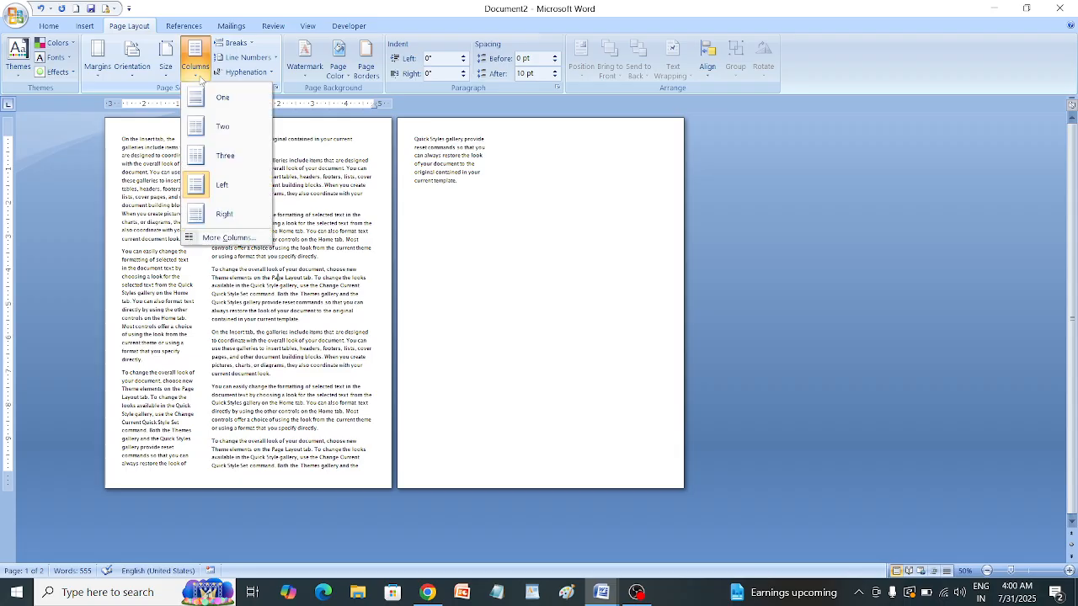
left_click(226, 213)
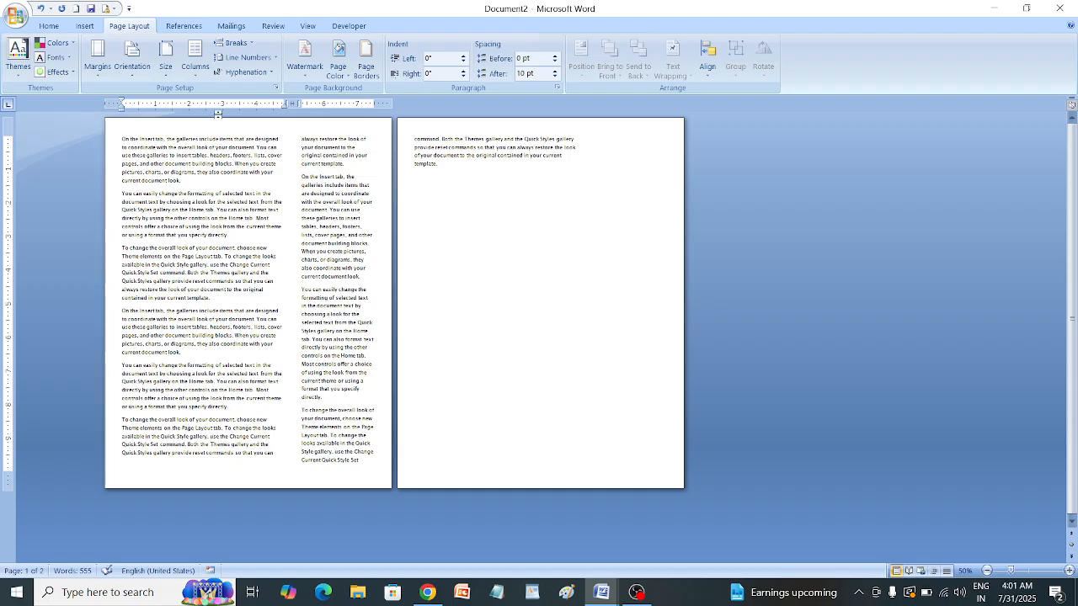
Undo all the column layout changes to return to a single column, keeping the Letter paper size.
left_click(250, 44)
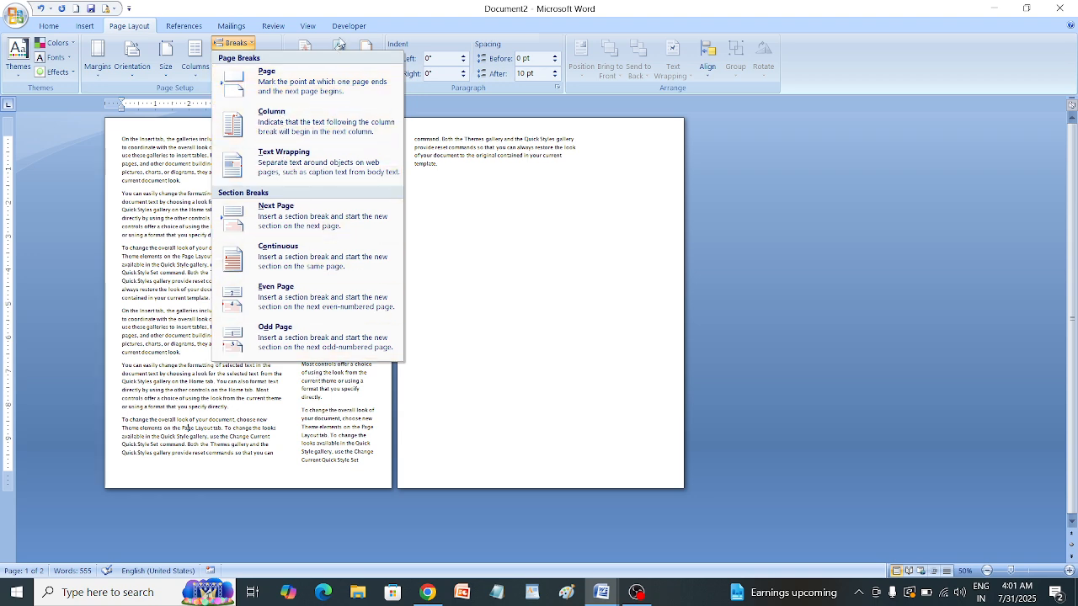
left_click(331, 392)
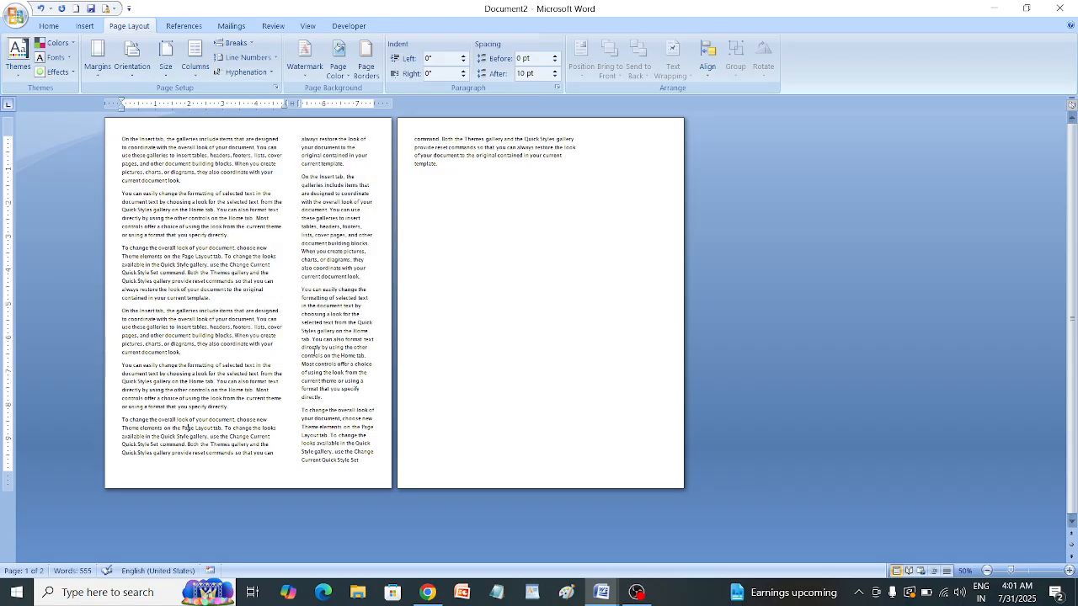
left_click(314, 352, "ctrl")
key("ctrl+z")
key("ctrl+z")
key("ctrl+z")
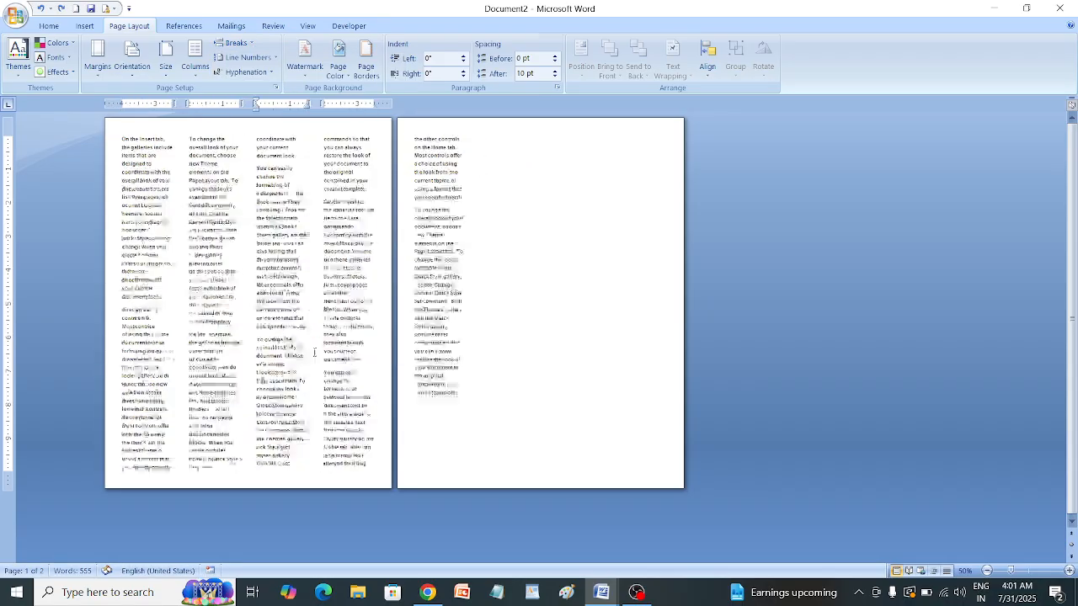
key("ctrl+z")
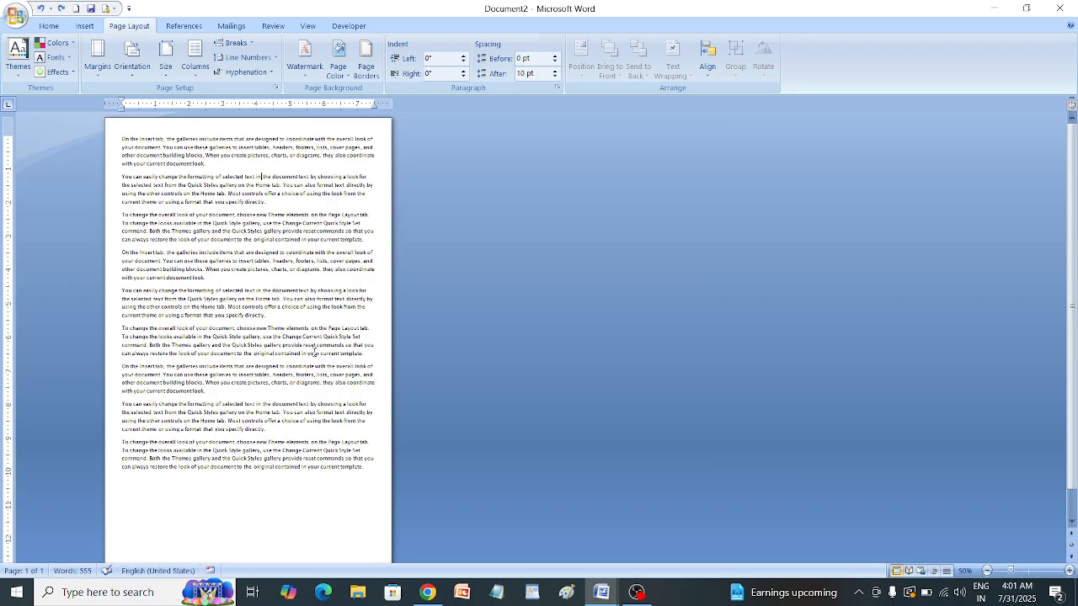
key("ctrl+y")
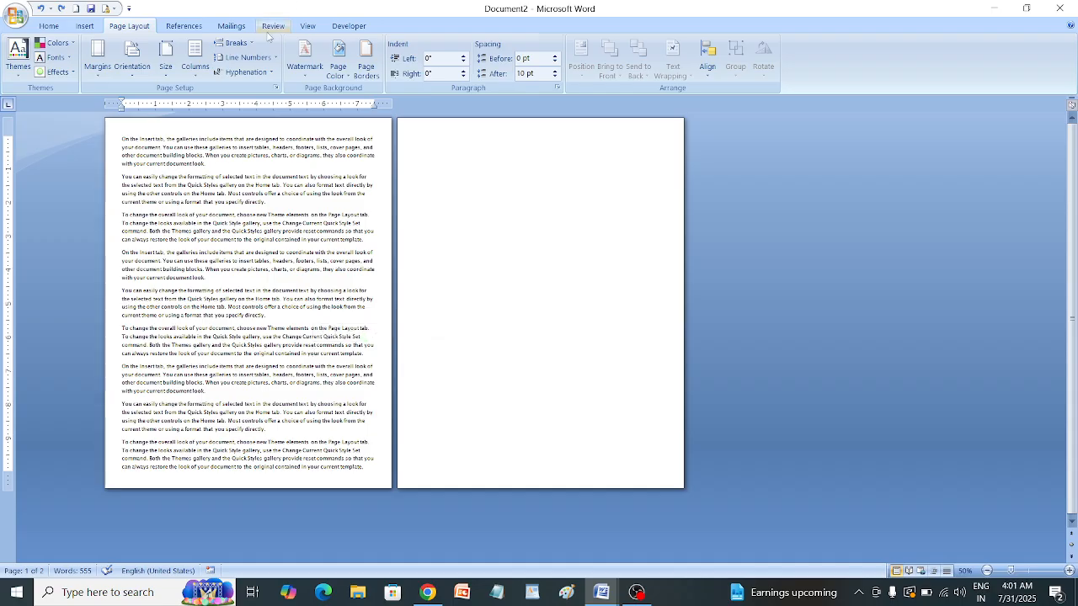
Review the available break types and insert a page break at the end of the second paragraph.
left_click(246, 46)
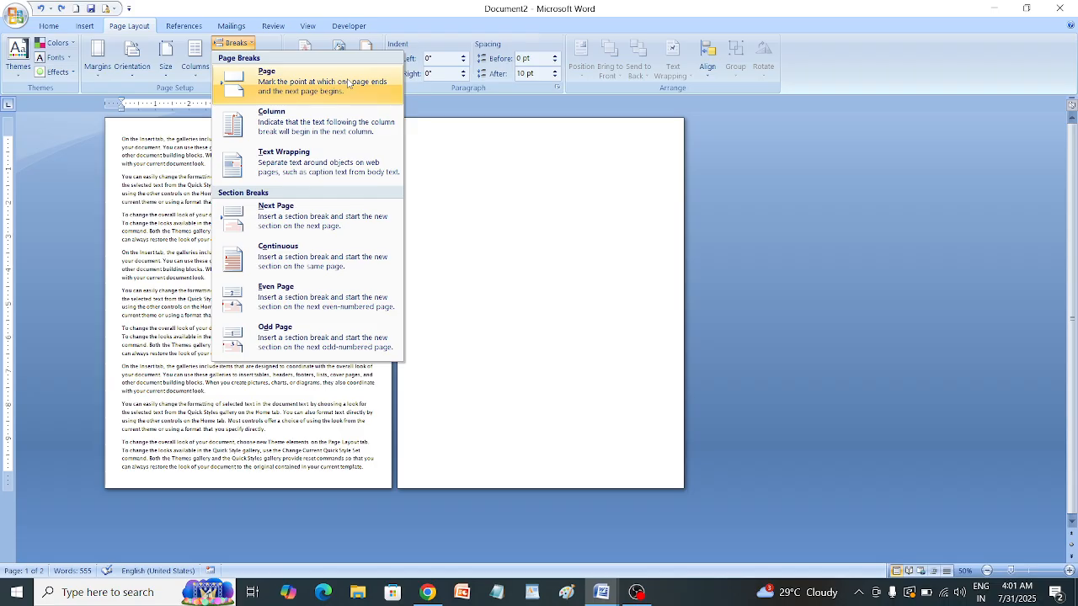
left_click(431, 175)
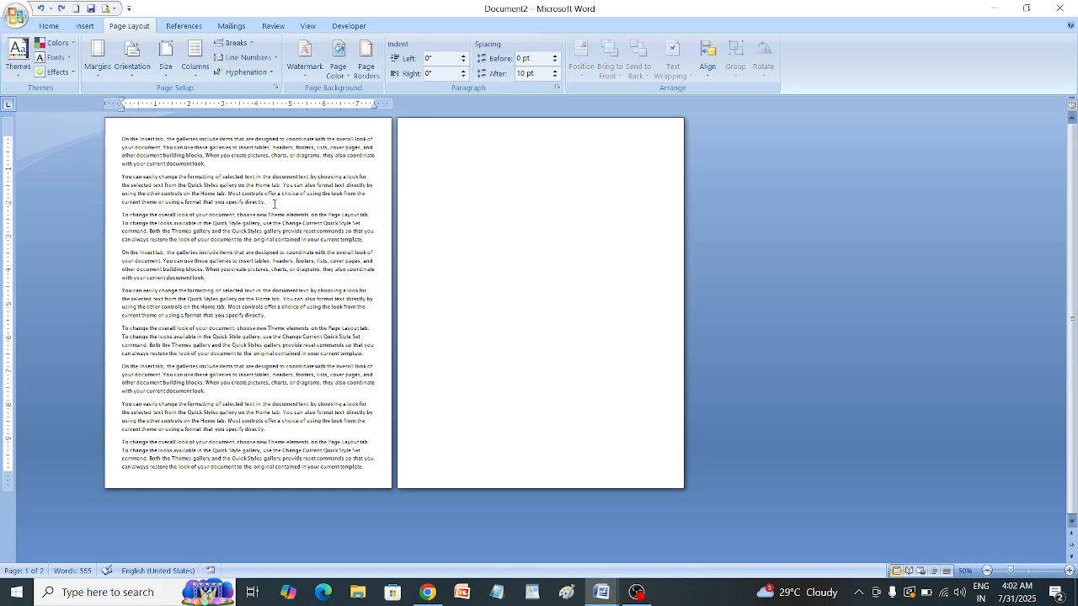
left_click(275, 204)
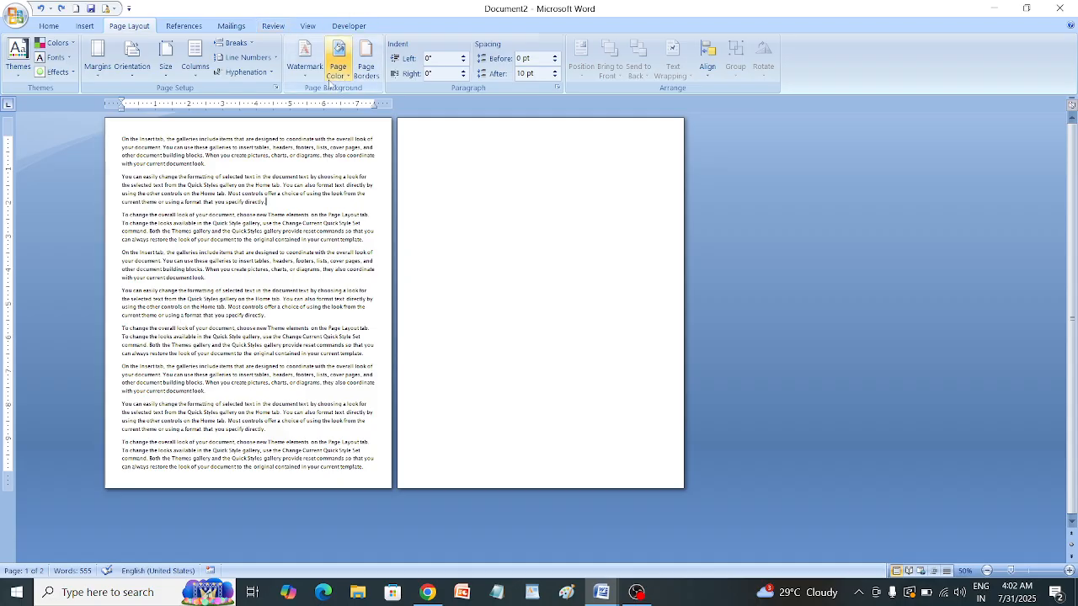
left_click(251, 43)
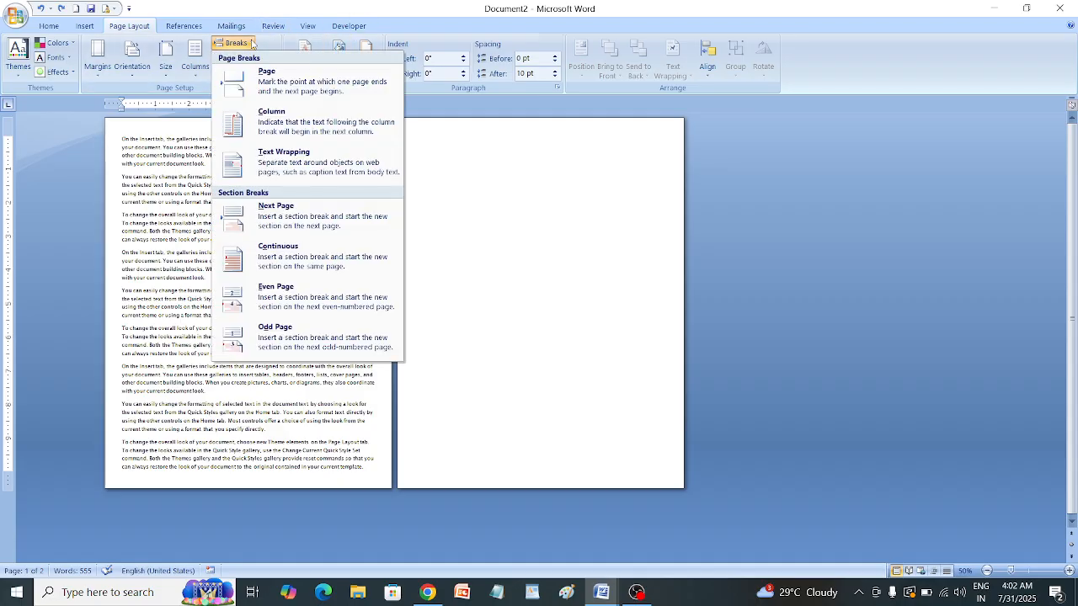
left_click(278, 83)
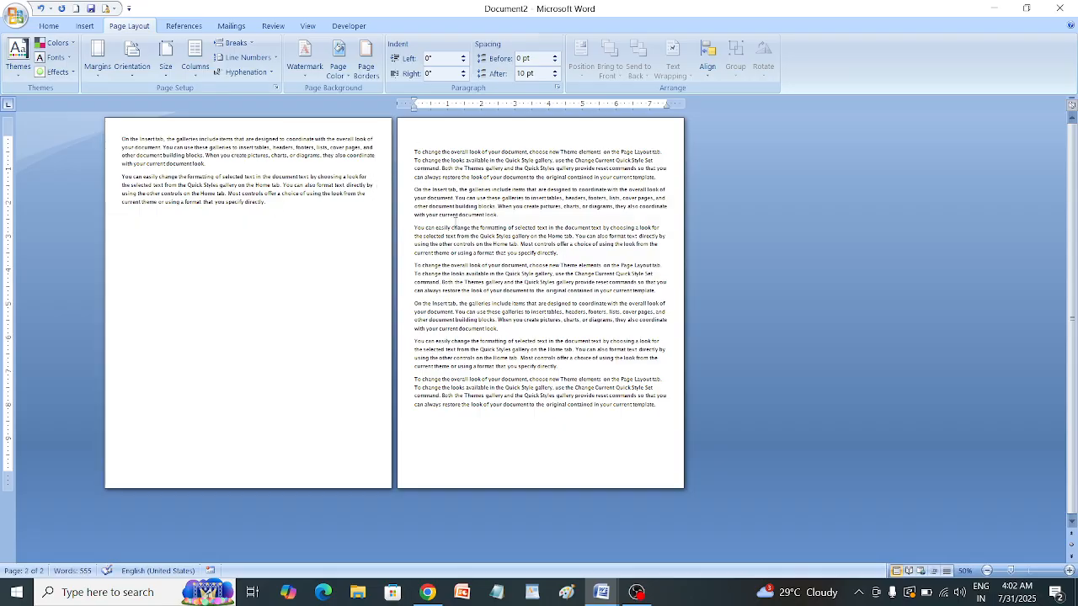
Remove the page break after the second paragraph so the text runs continuously on the first page.
left_click(253, 44)
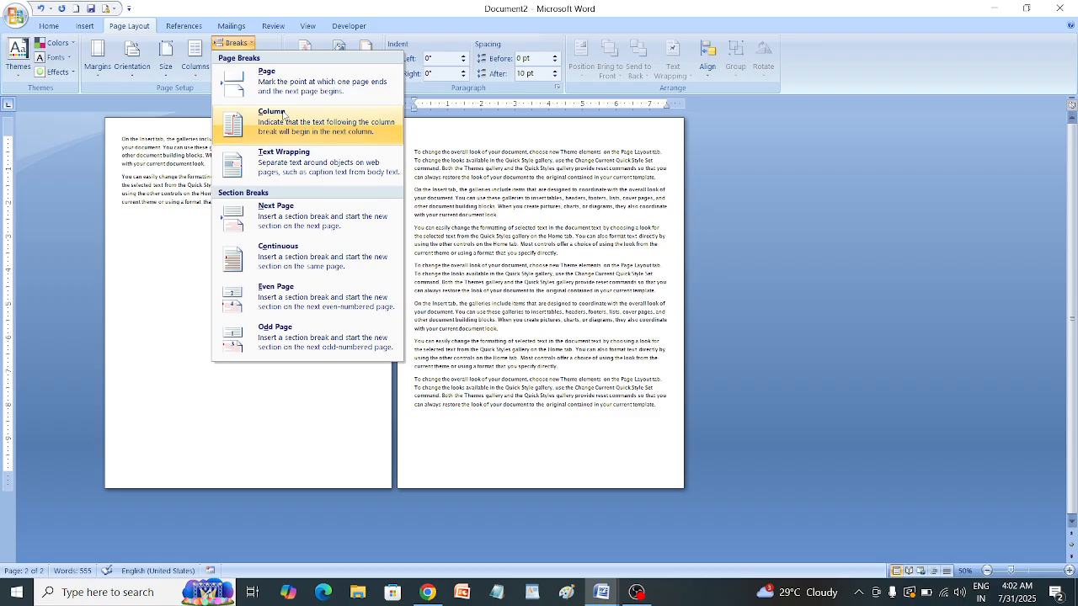
left_click(444, 183)
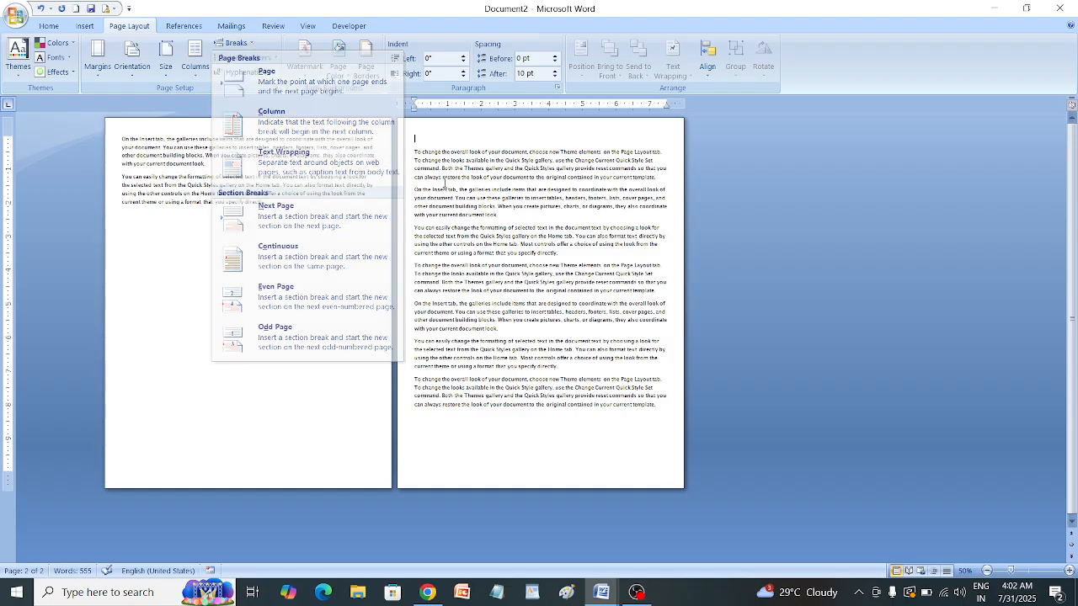
key("BackSpace")
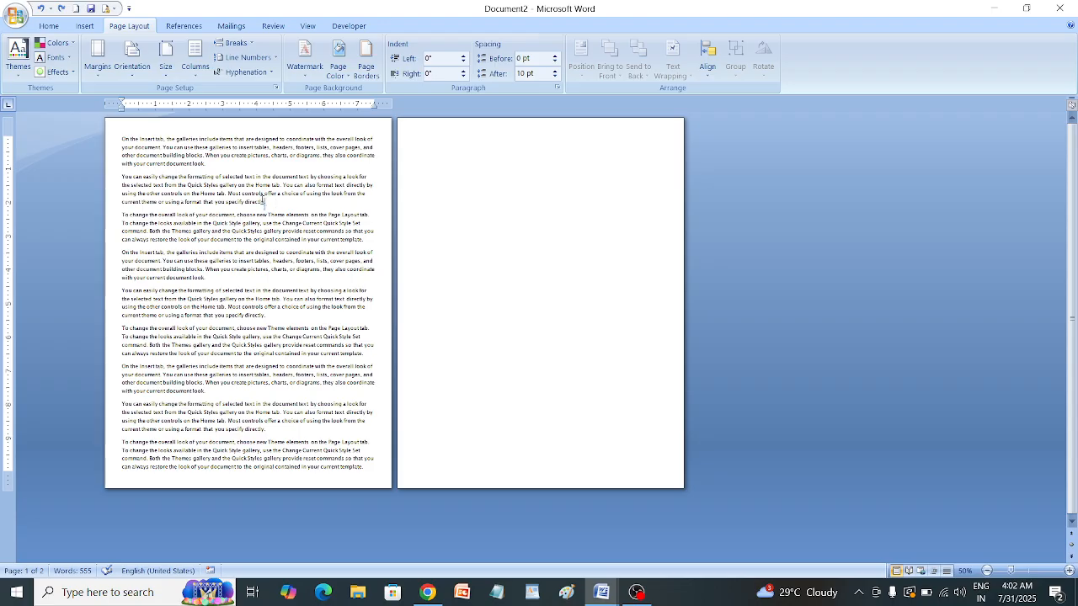
Select the first two paragraphs and arrange only that text in two columns.
key("shift+Up")
key("shift+Up")
key("shift+Up")
key("shift+Up")
key("shift+Up")
key("shift+Up")
key("shift+Up")
key("shift+Up")
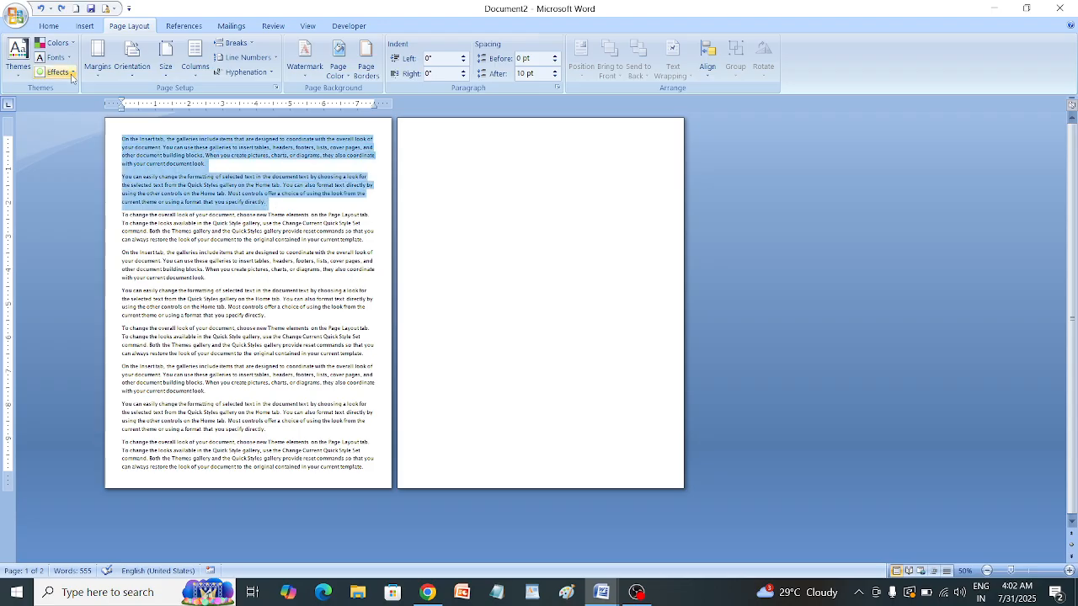
left_click(194, 63)
left_click(235, 135)
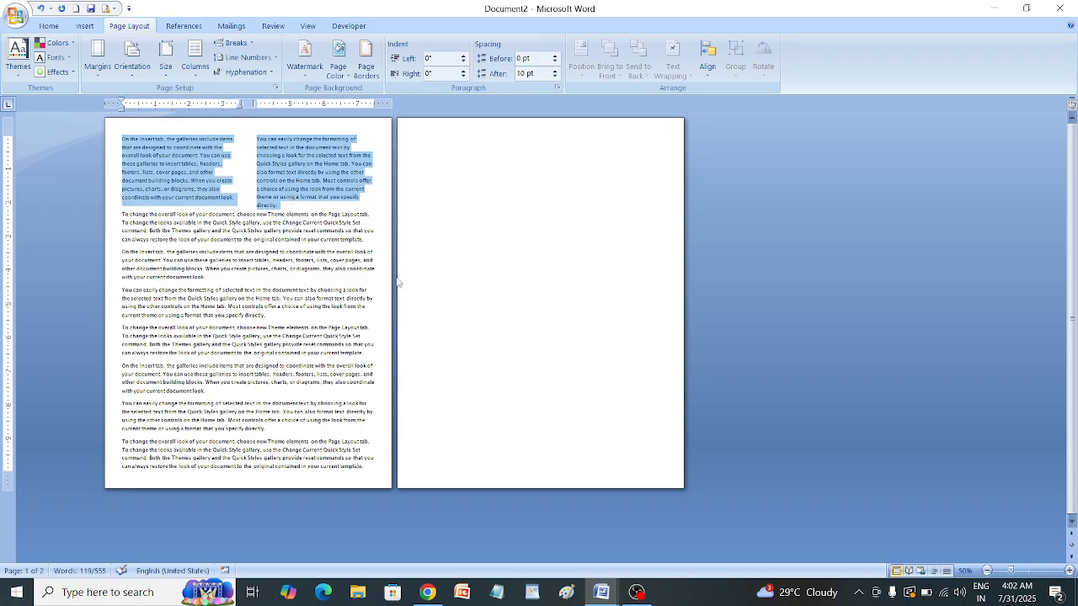
Insert a column break after "document building blocks." in the first paragraph of the two-column text.
left_click(1020, 570)
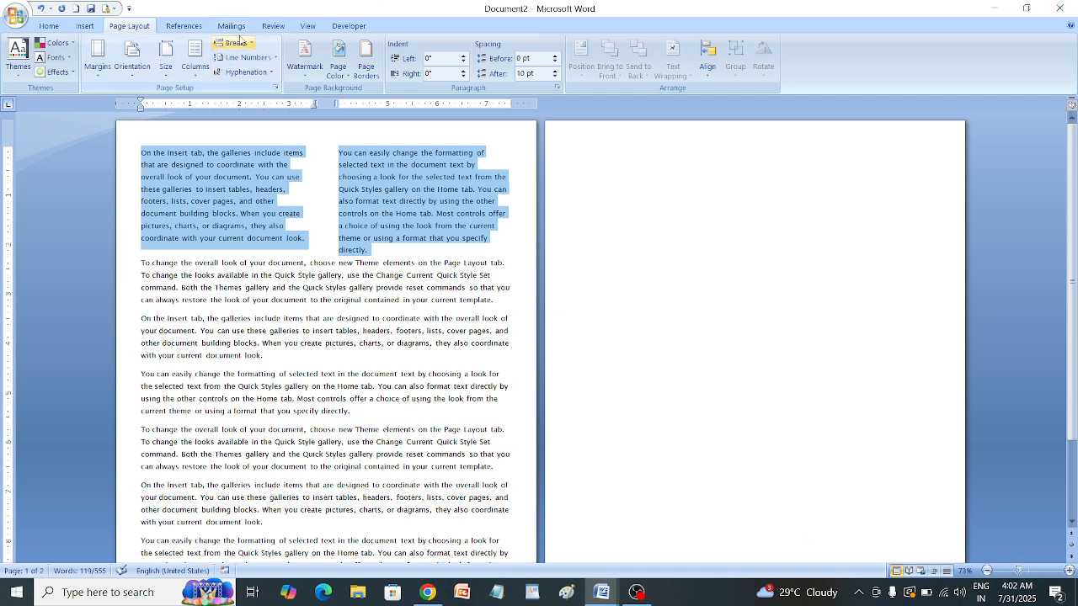
left_click(238, 216)
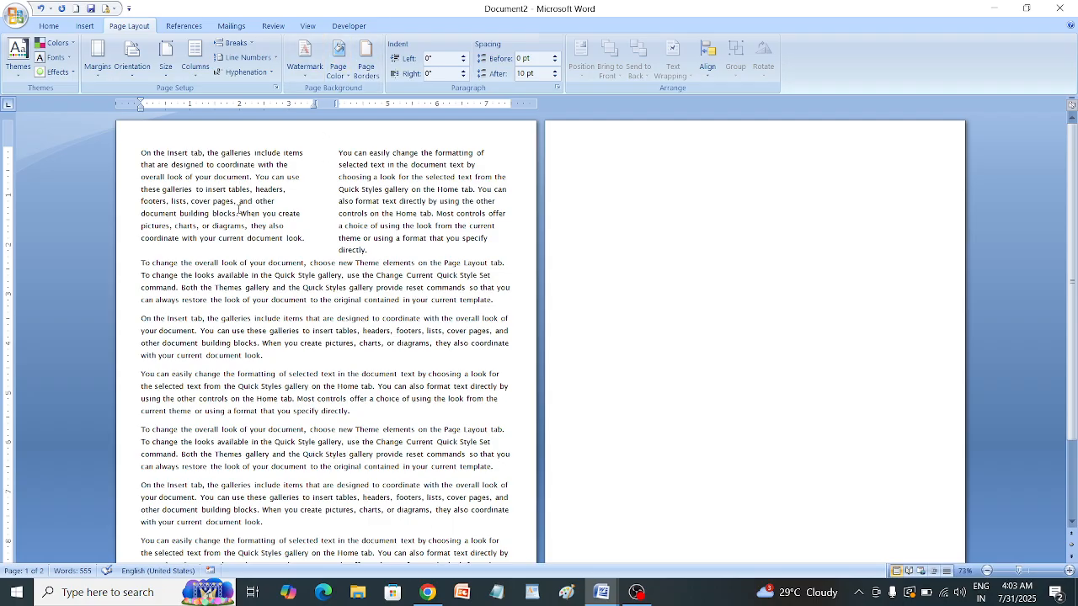
left_click(237, 42)
left_click(306, 128)
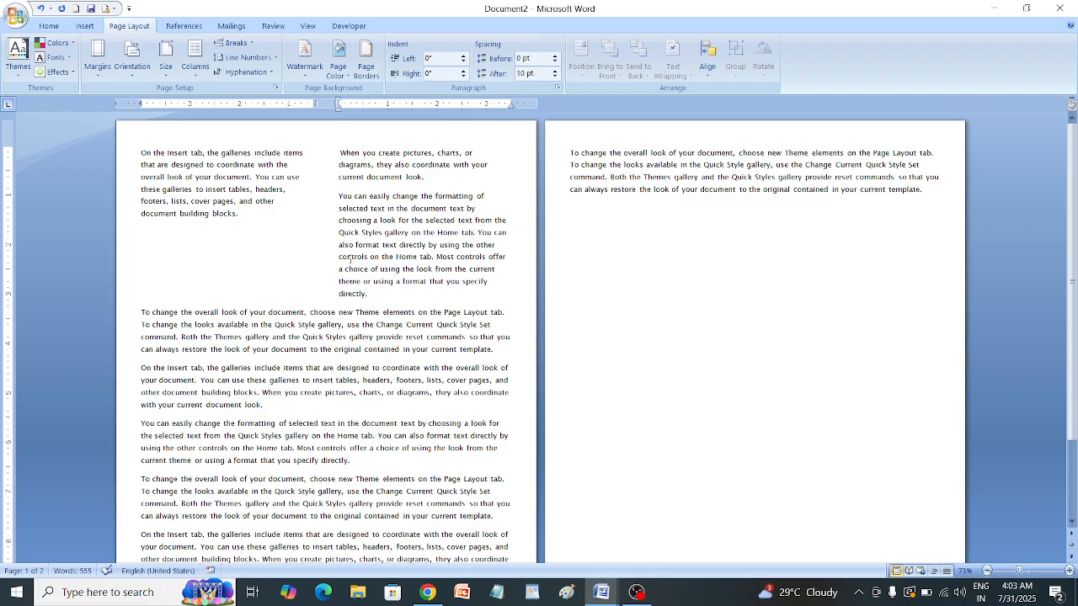
Review the Text Wrapping break option and find the sentence ending "on the Home tab." in the fifth paragraph.
left_click(252, 44)
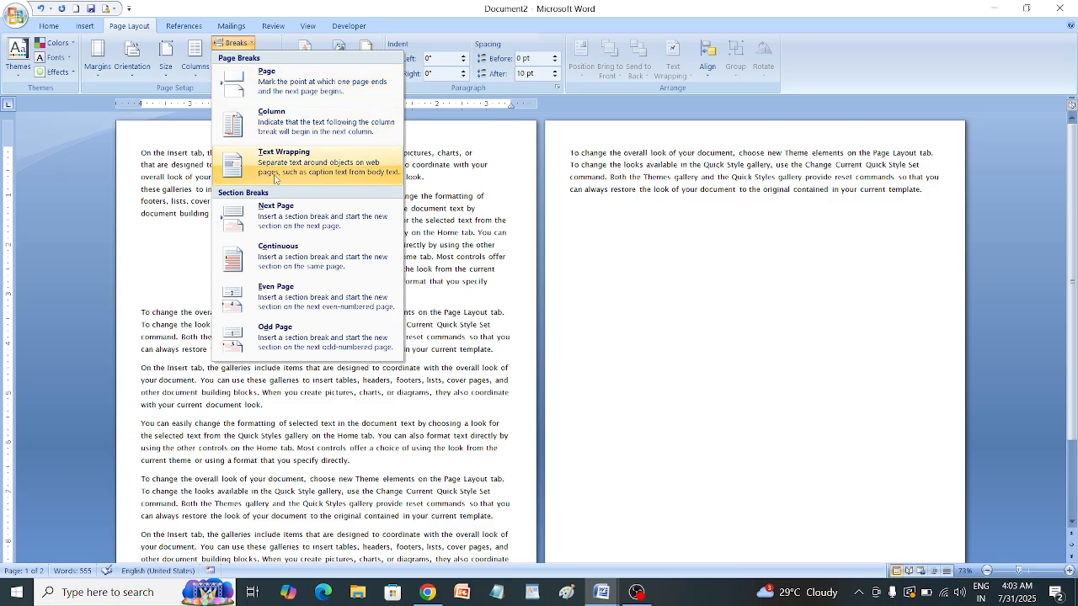
left_click(434, 384)
scroll(410, 353, "down", 3)
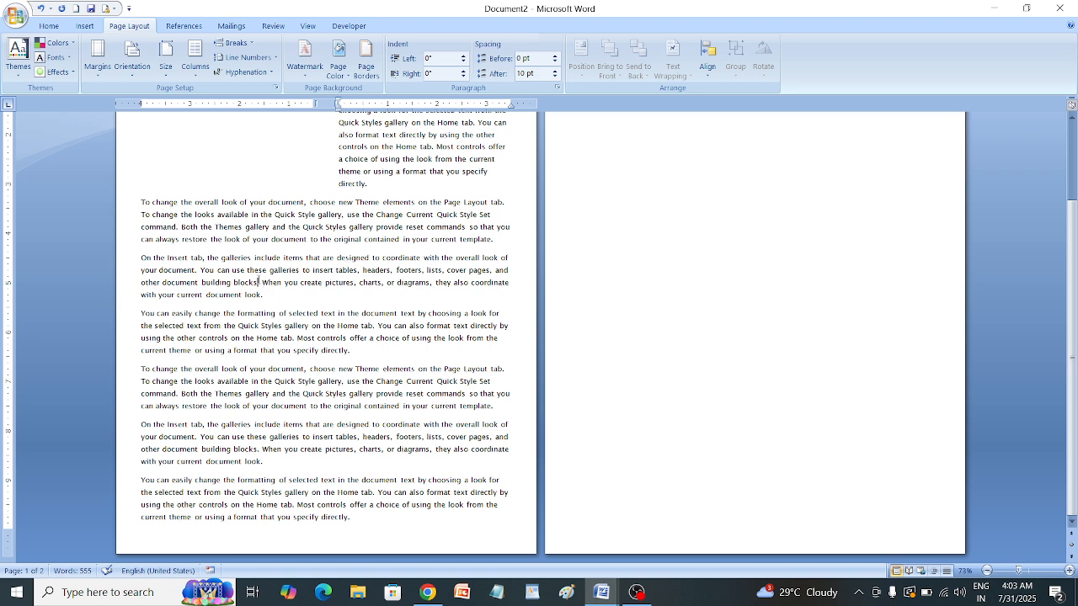
left_click(260, 284)
left_click_drag(1016, 573, 1035, 572)
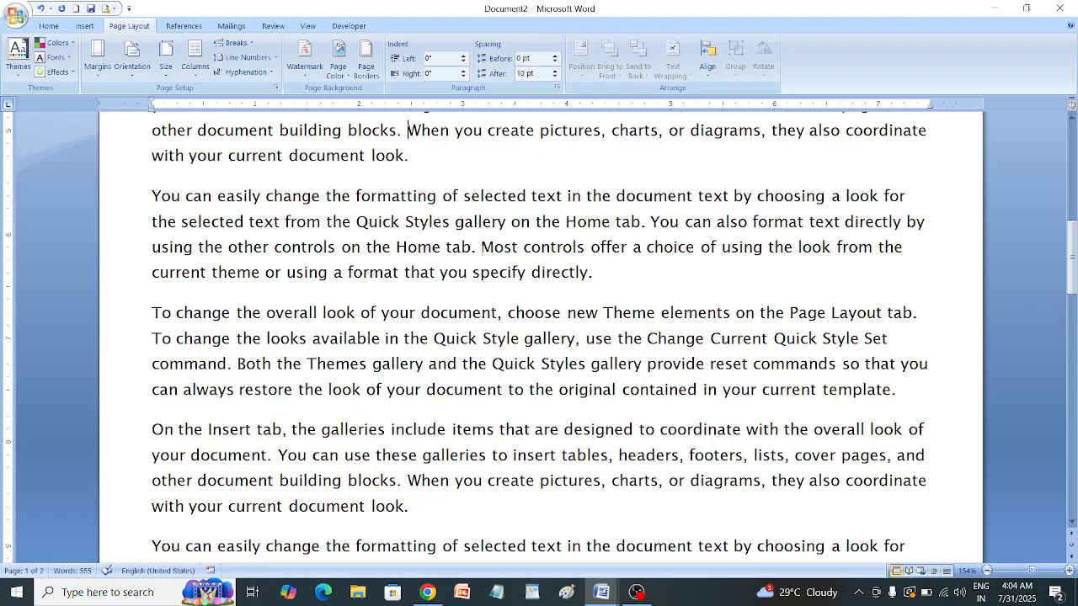
left_click(481, 248)
left_click_drag(144, 198, 581, 273)
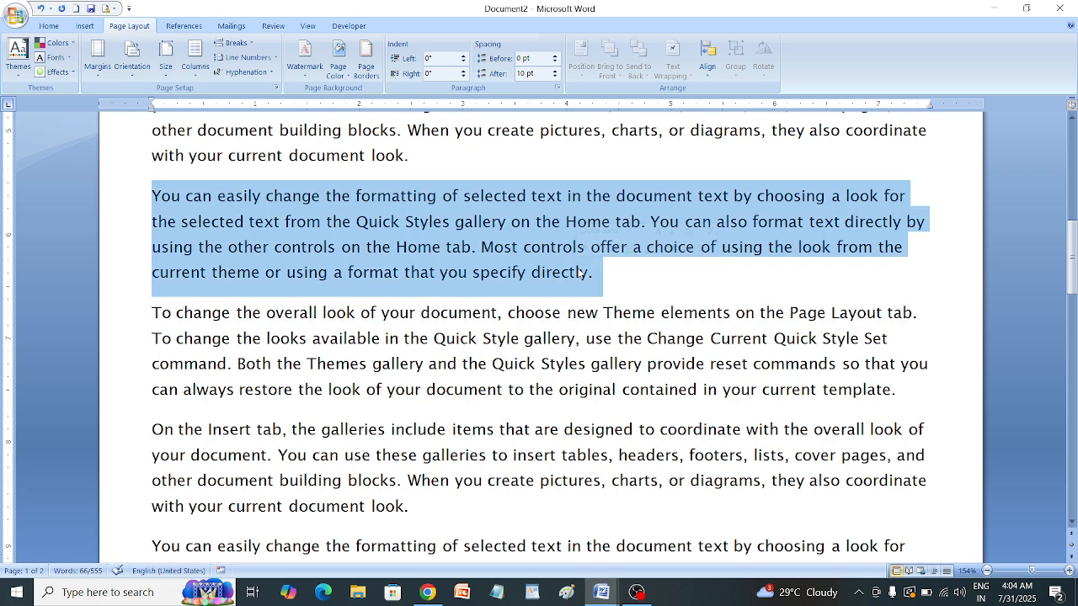
left_click(704, 297)
left_click(476, 246)
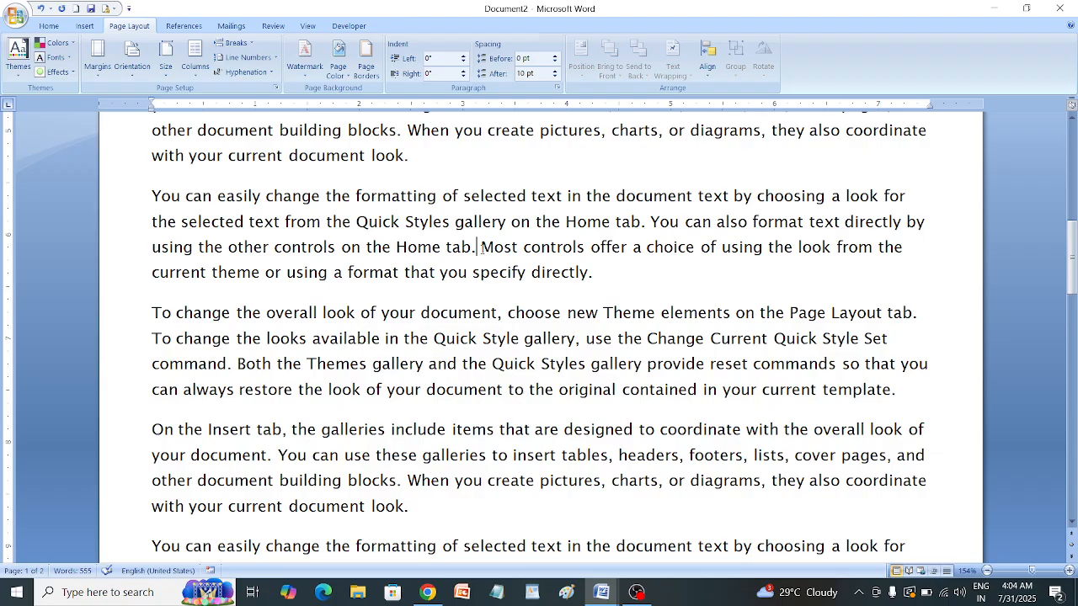
Try an ordinary paragraph break after "Home tab." in the fifth paragraph and rejoin the text with its full stop intact.
key("Return")
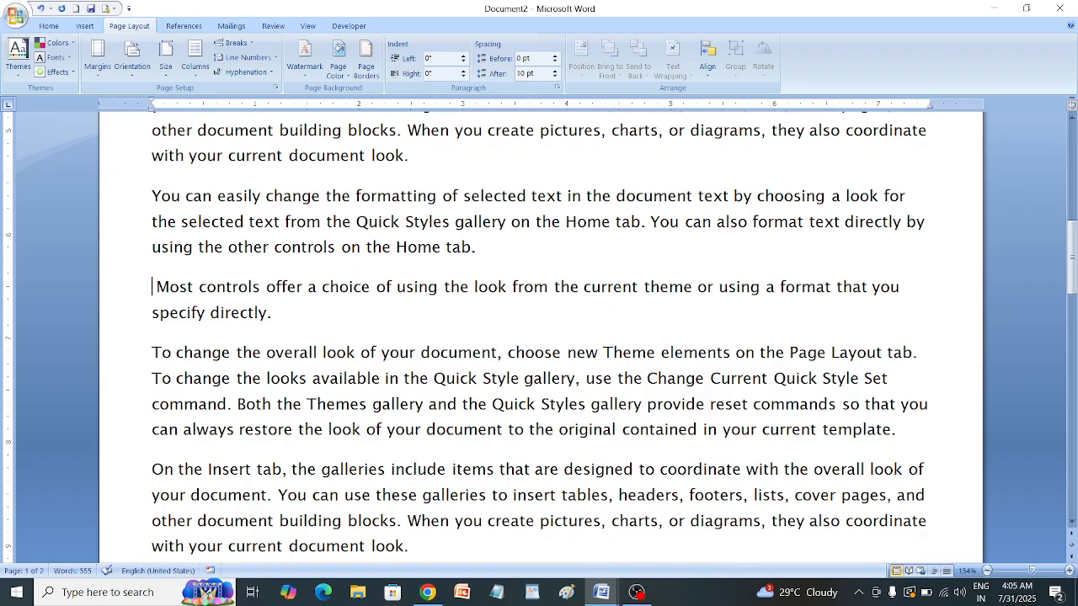
key("BackSpace")
key("BackSpace")
key("BackSpace")
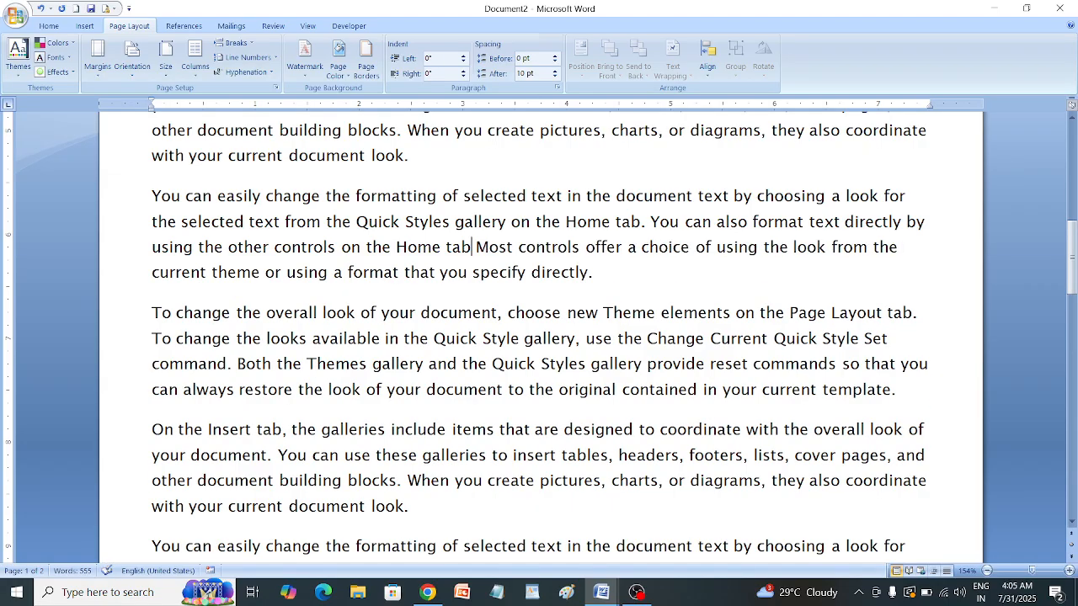
type("..")
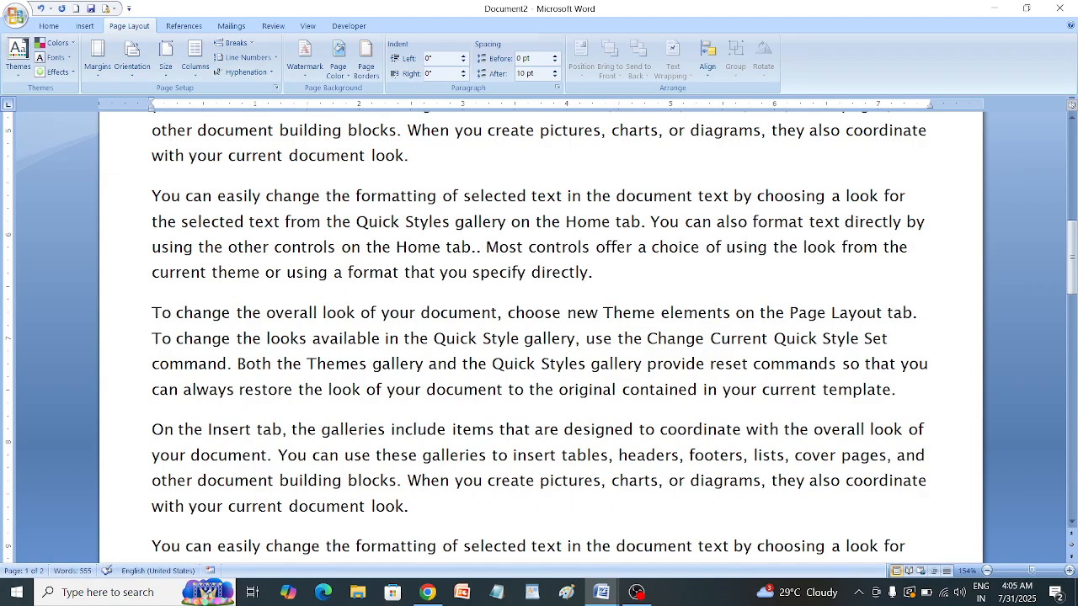
key("BackSpace")
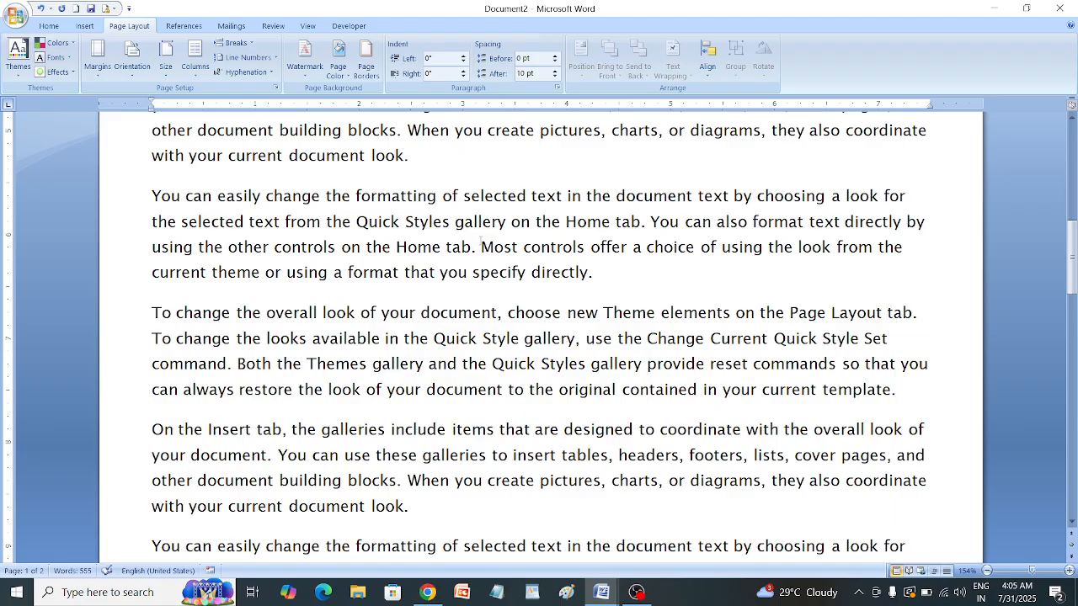
key("Return")
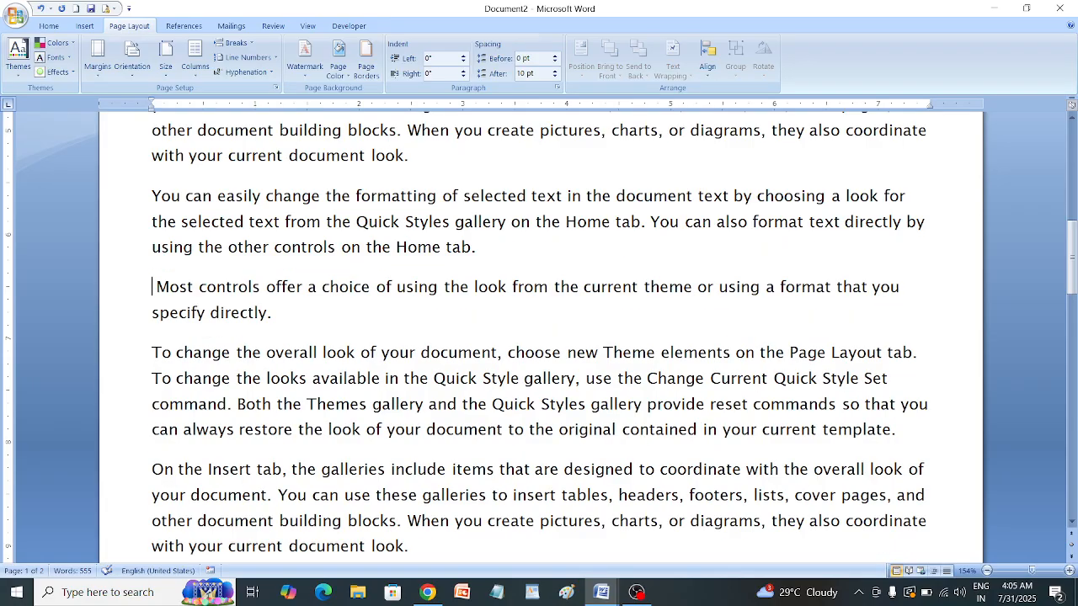
key("BackSpace")
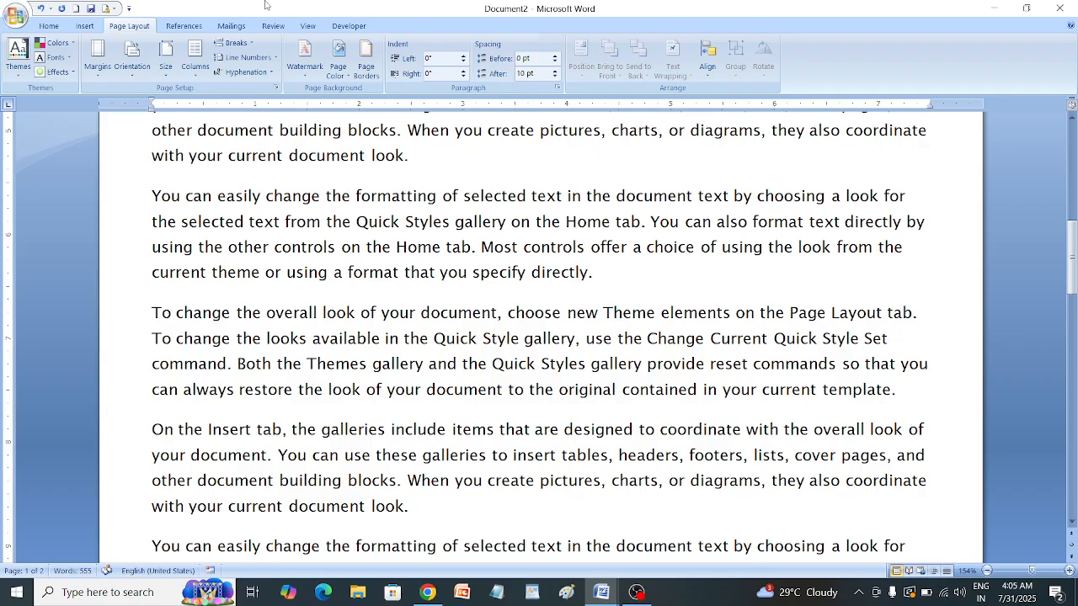
Insert a Text Wrapping break after "Home tab." in the fifth paragraph.
left_click(242, 43)
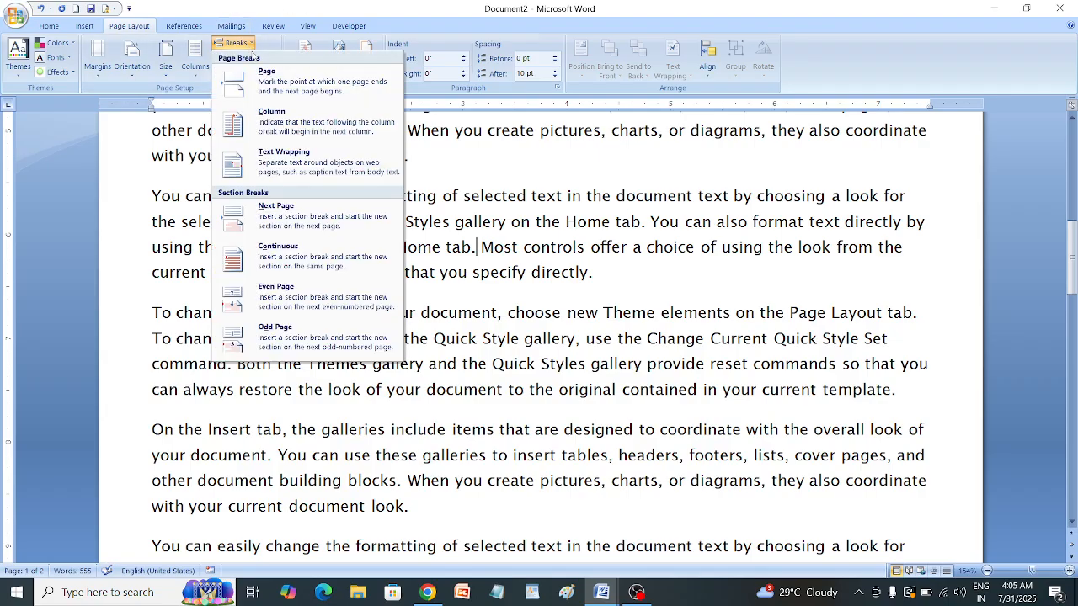
left_click(286, 169)
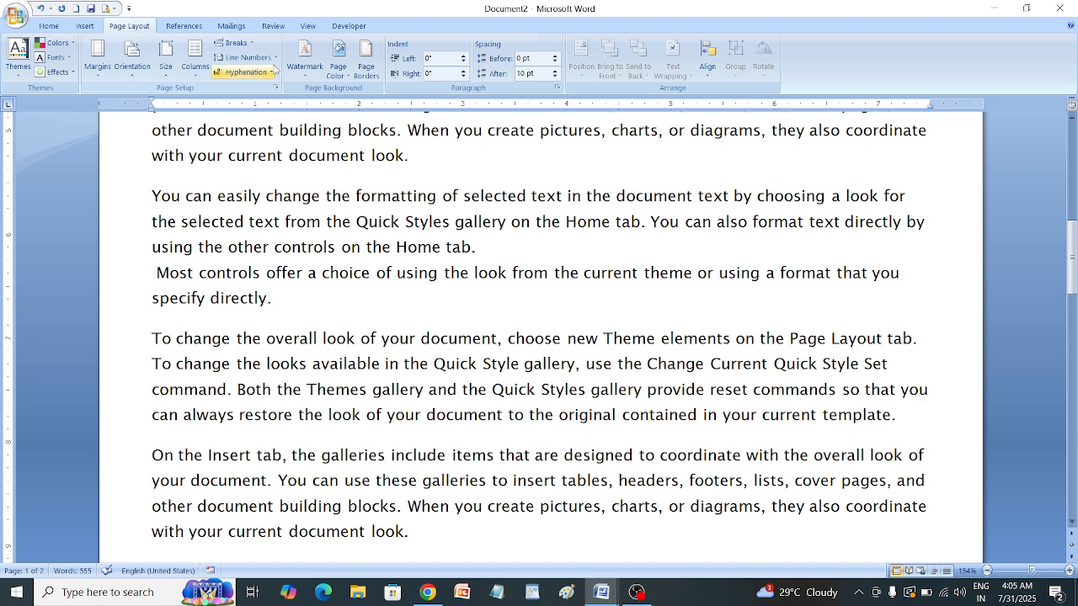
left_click(250, 48)
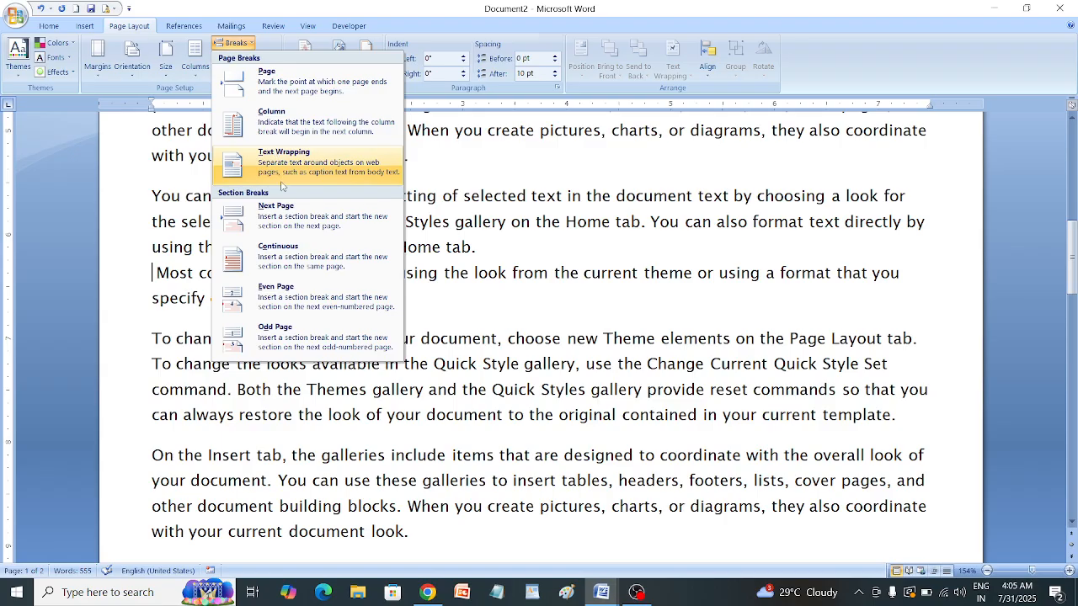
left_click(452, 242)
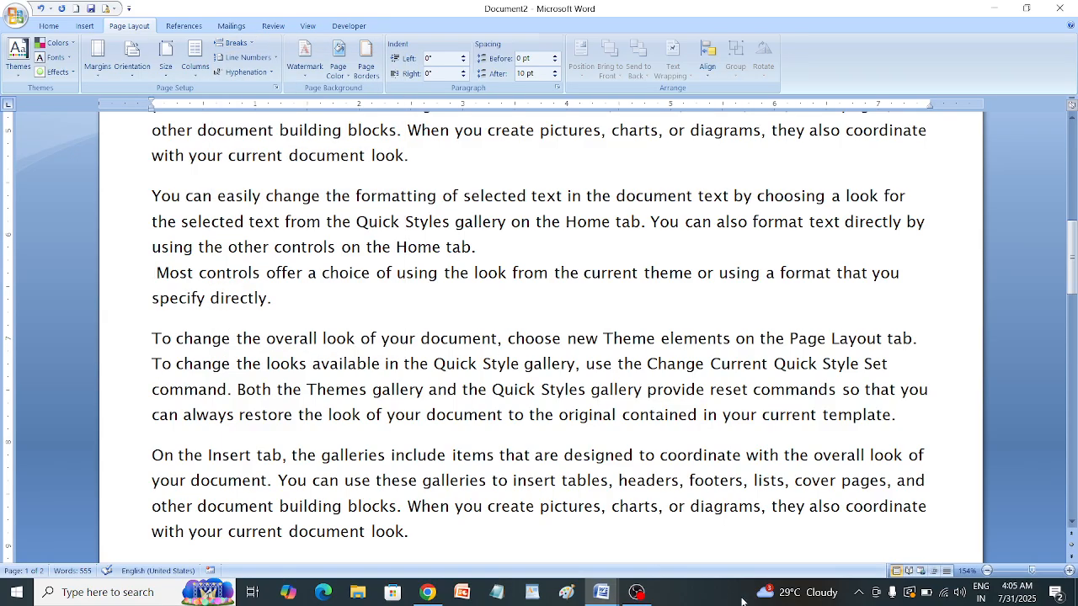
View both whole pages and examine the available section break types.
left_click(1010, 571)
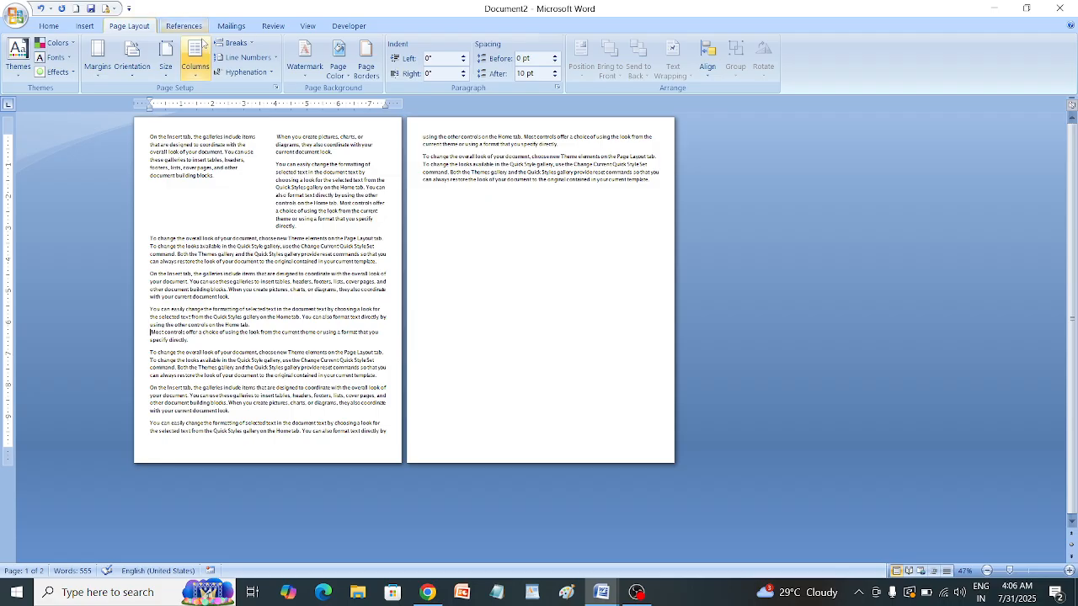
left_click(236, 43)
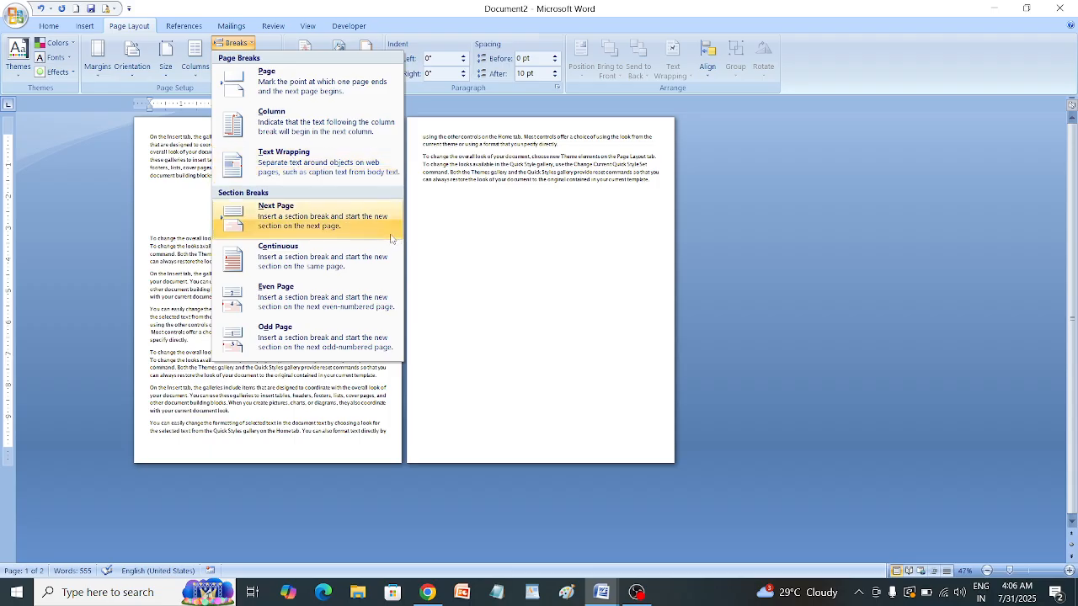
left_click(416, 216)
left_click(228, 175)
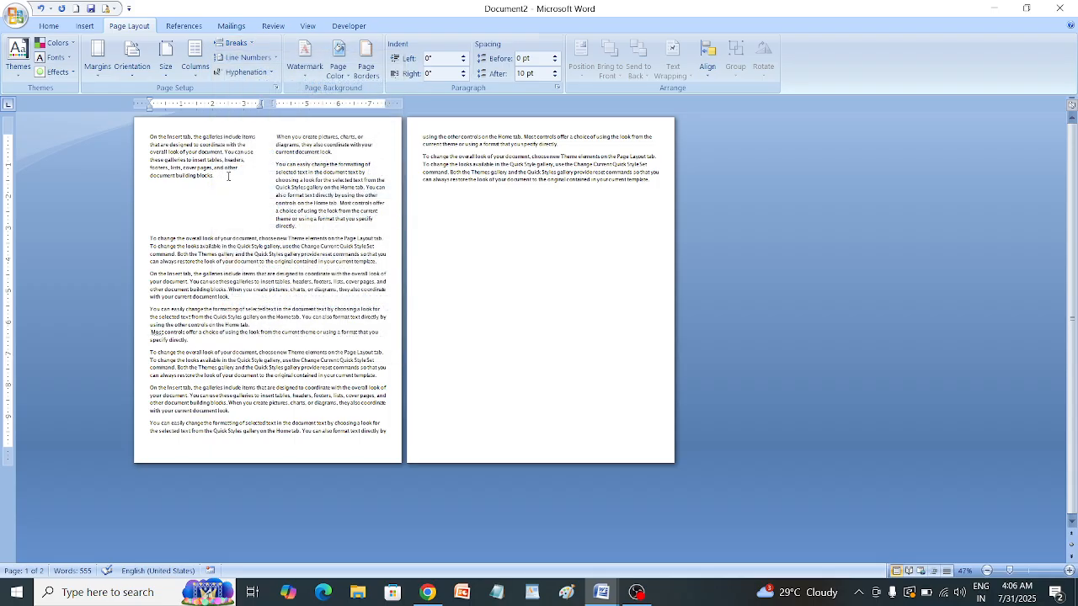
Add the header text "lahar", enlarge it to 48 pt and return to the body text.
double_click(241, 133)
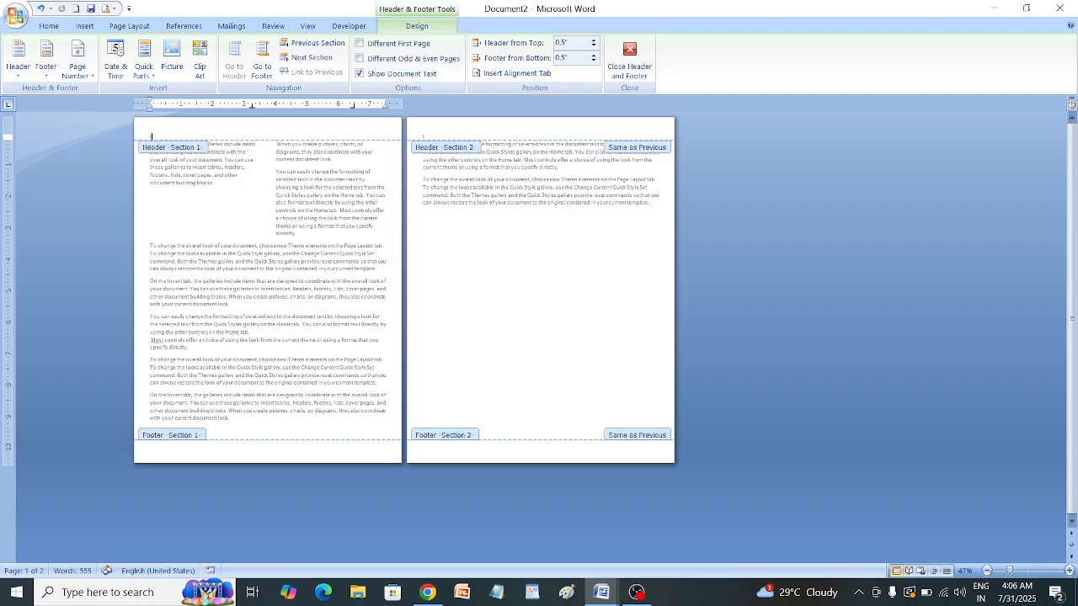
type("Jahar")
double_click(158, 135)
left_click(49, 25)
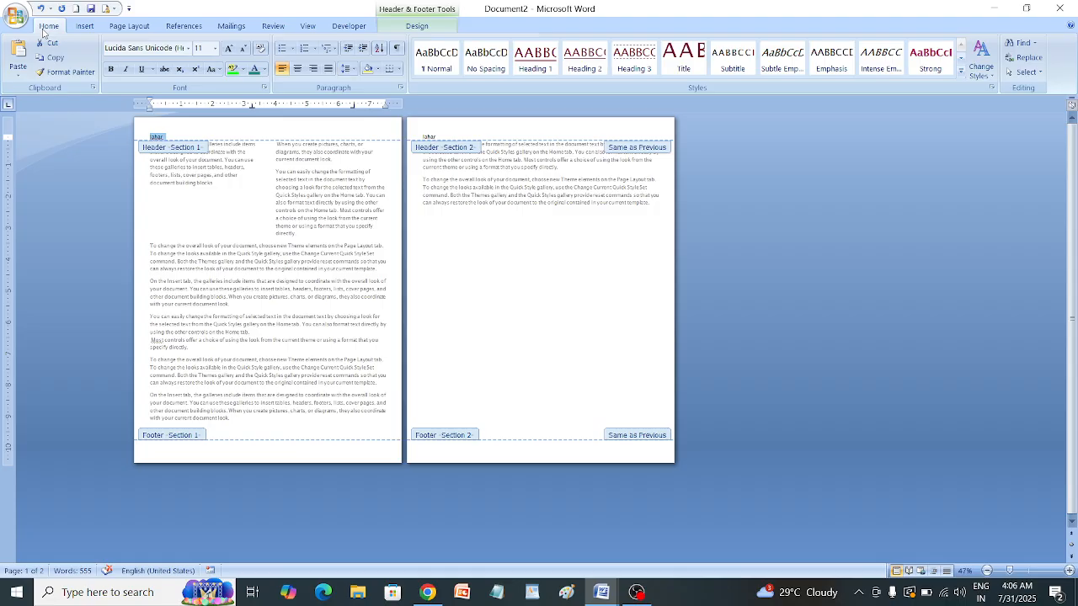
left_click(228, 48)
left_click(228, 48)
left_click(228, 48)
left_click(228, 48)
left_click(228, 48)
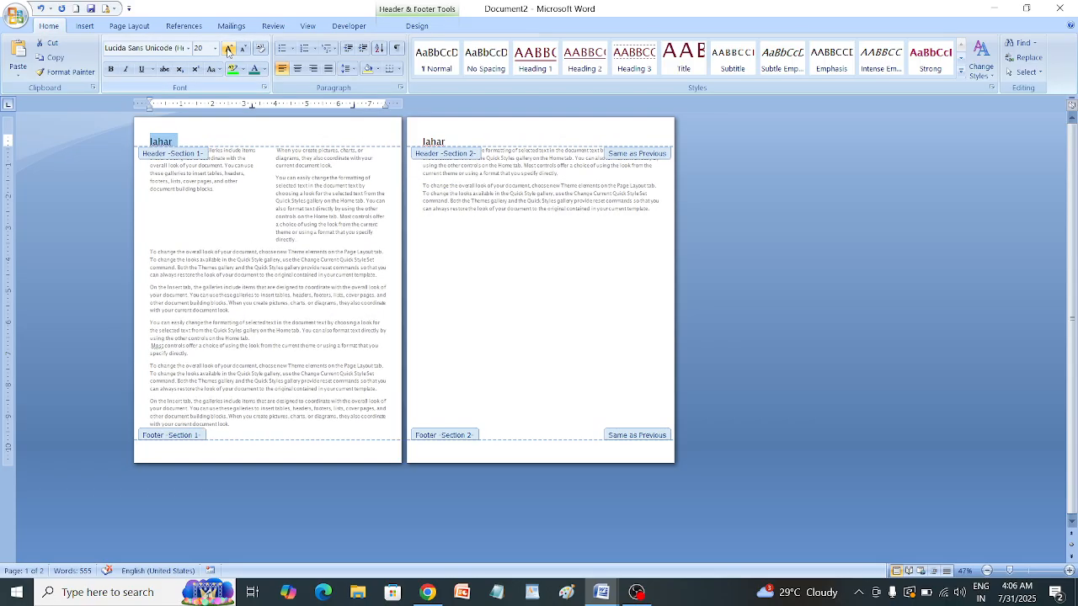
left_click(228, 48)
left_click(228, 48)
left_click(228, 48)
left_click(228, 48)
left_click(228, 48)
left_click(228, 48)
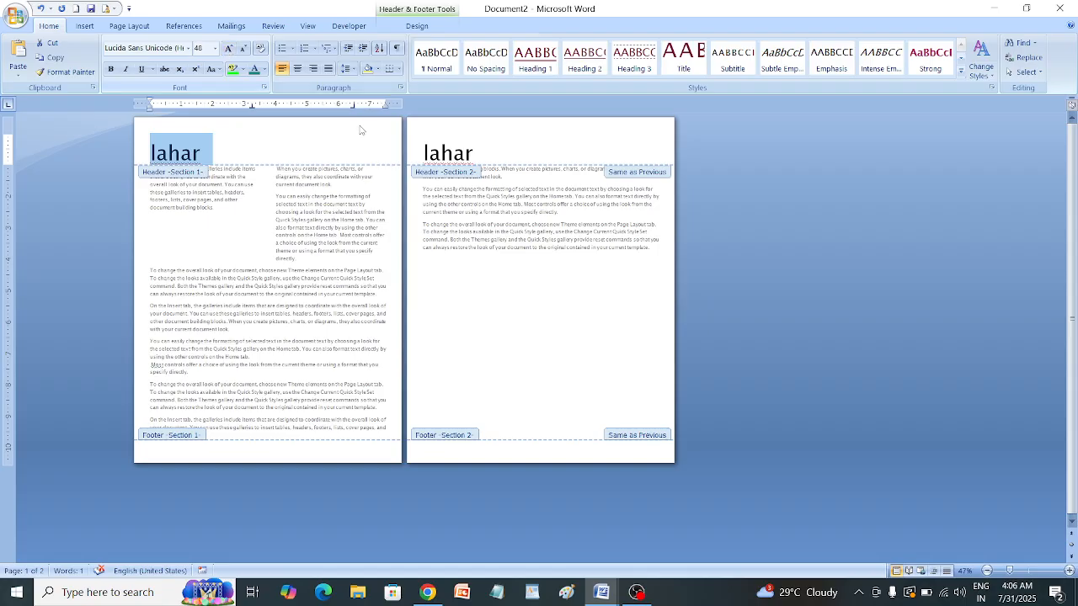
left_click(453, 294)
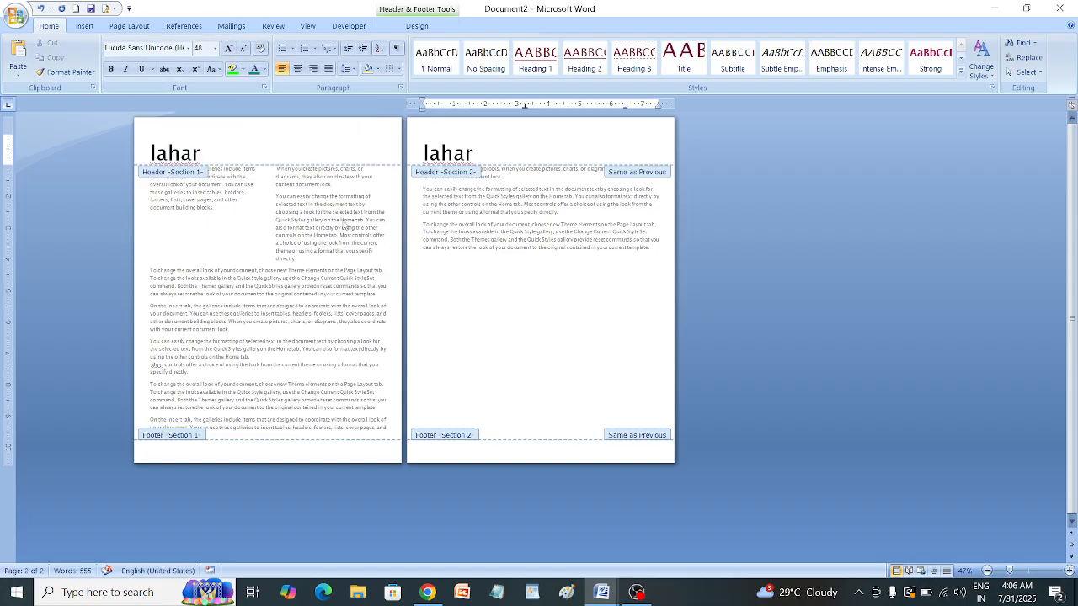
double_click(345, 222)
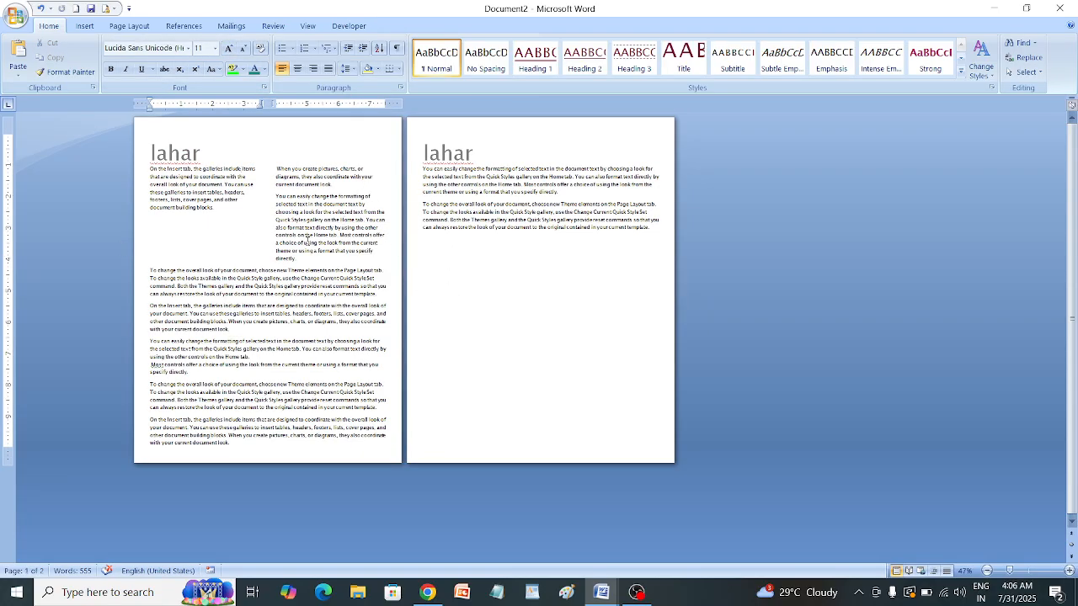
double_click(174, 163)
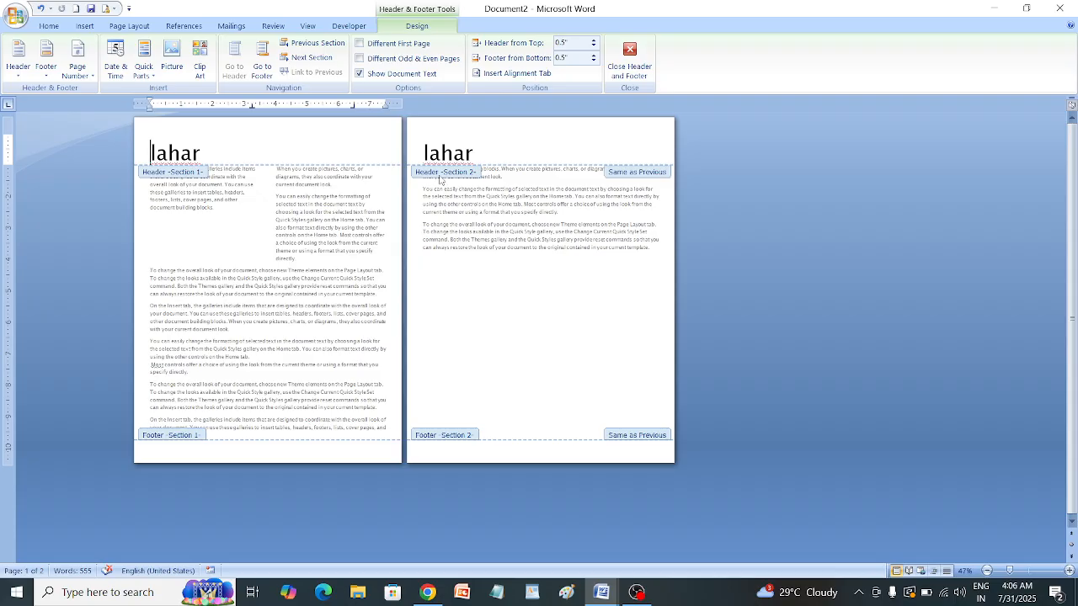
double_click(293, 258)
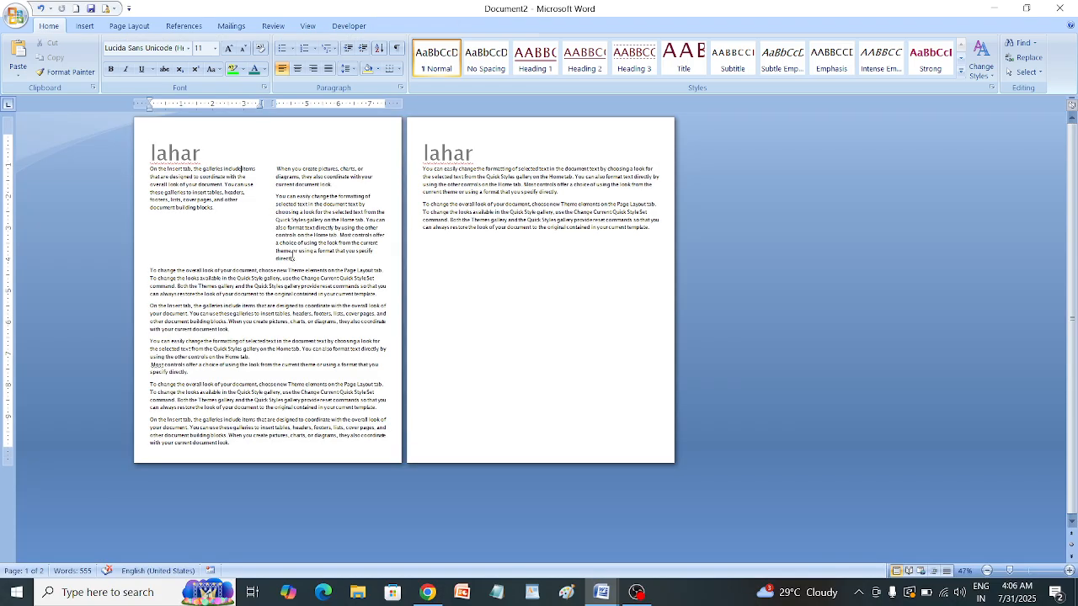
Insert a page break at the end of the text on the second page.
left_click(125, 26)
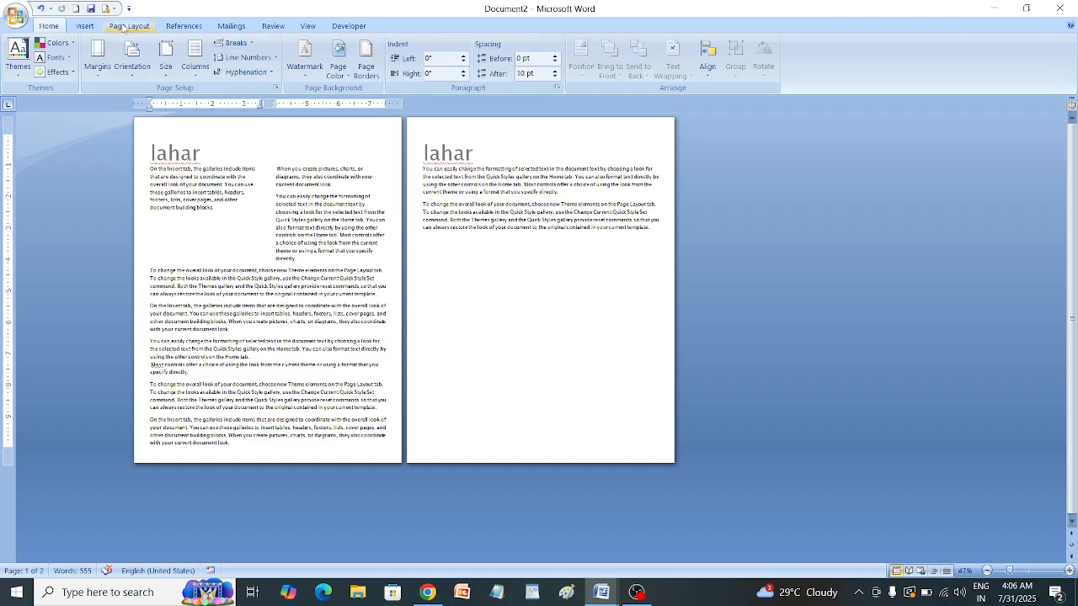
left_click(85, 26)
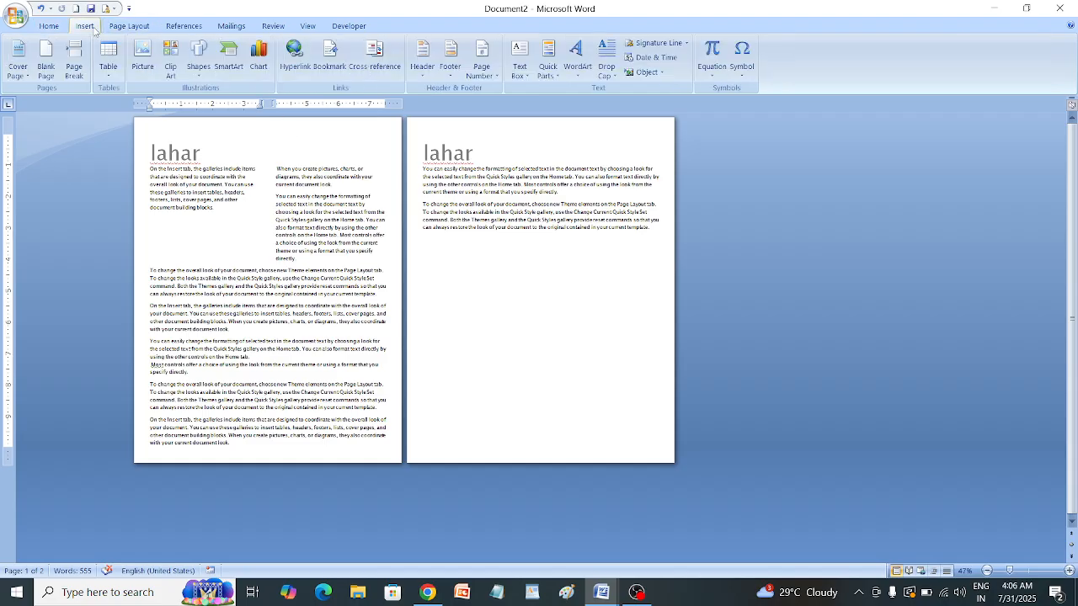
left_click(482, 268)
left_click(645, 235)
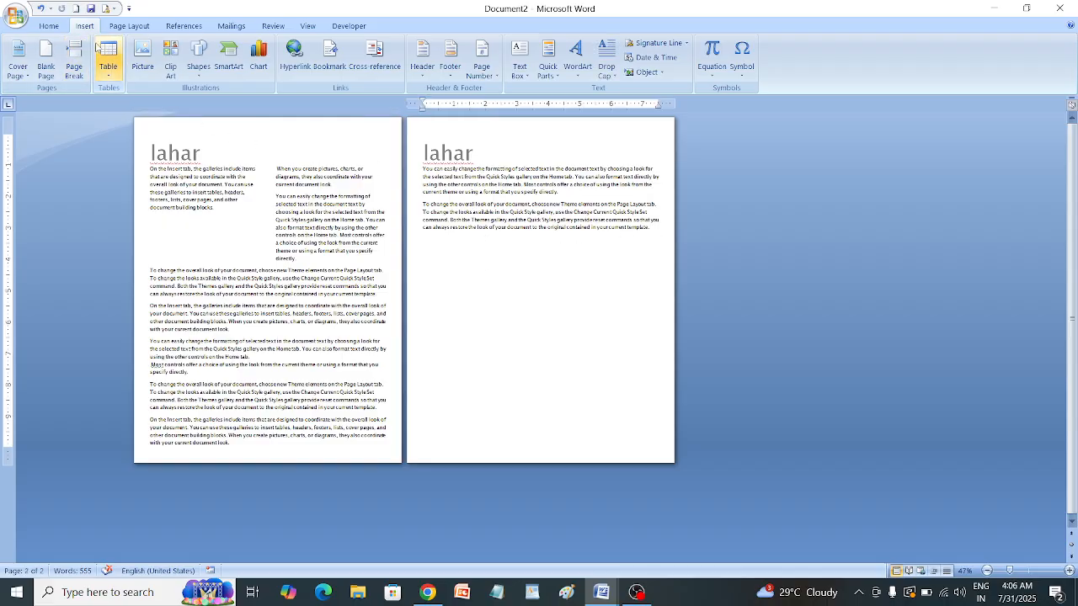
left_click(75, 60)
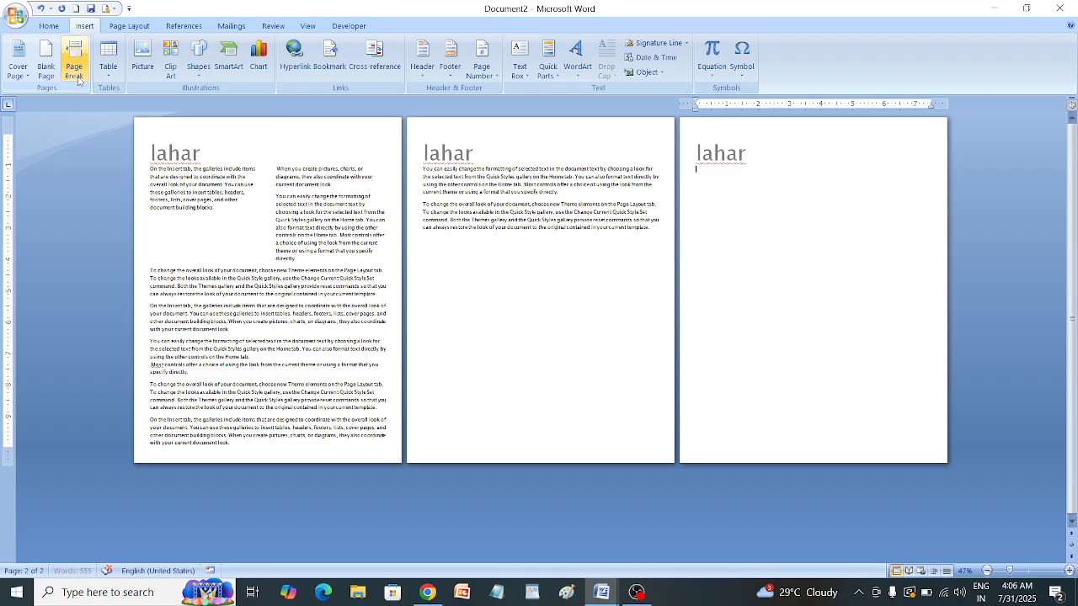
Undo the page break at the end of the second page and insert a Next Page section break there instead.
double_click(602, 163)
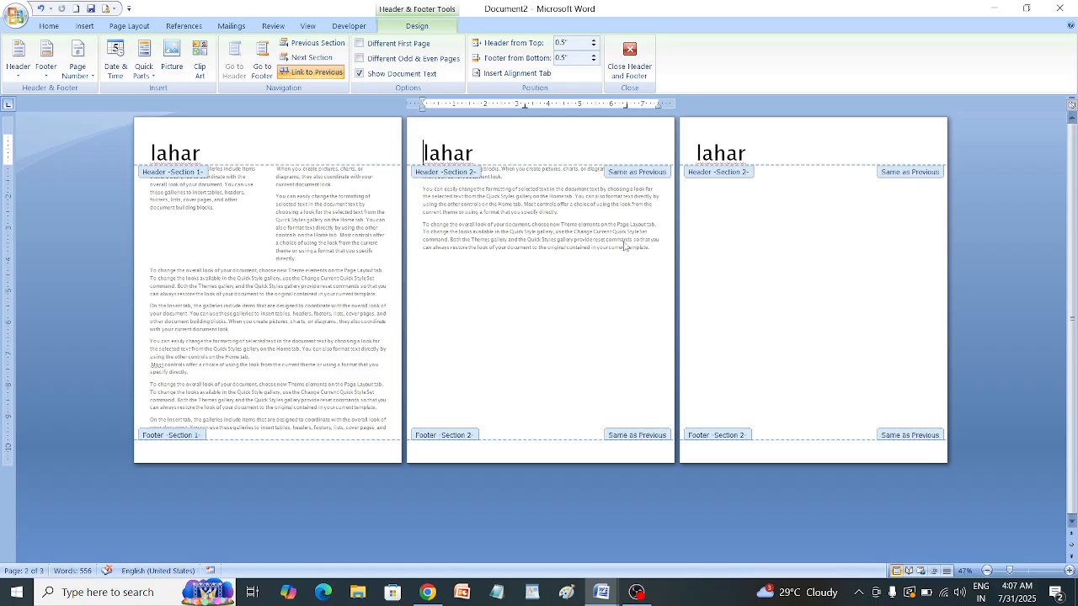
key("ctrl+z")
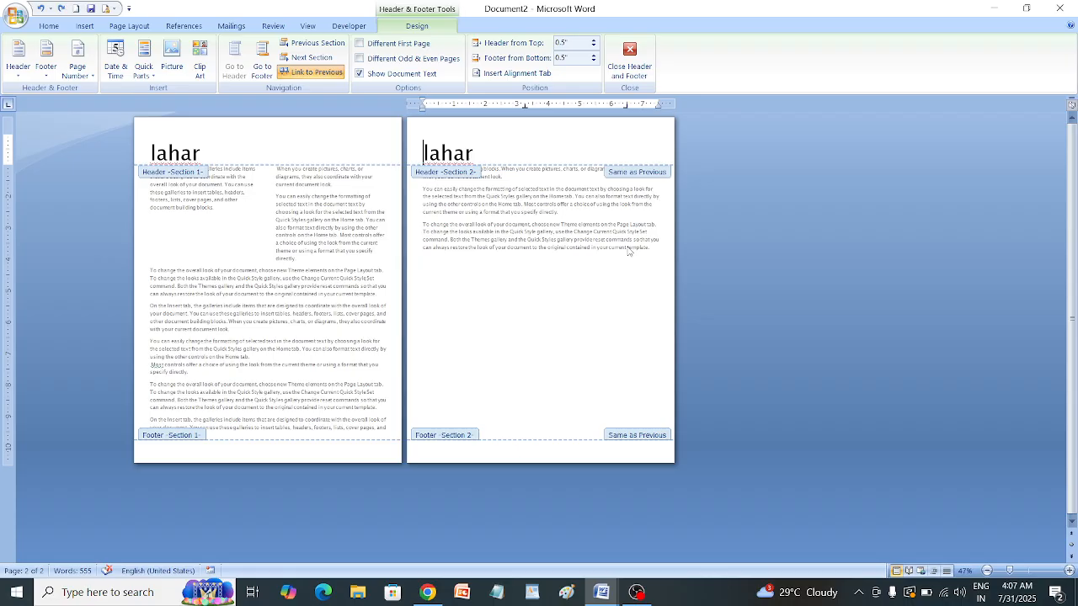
double_click(588, 351)
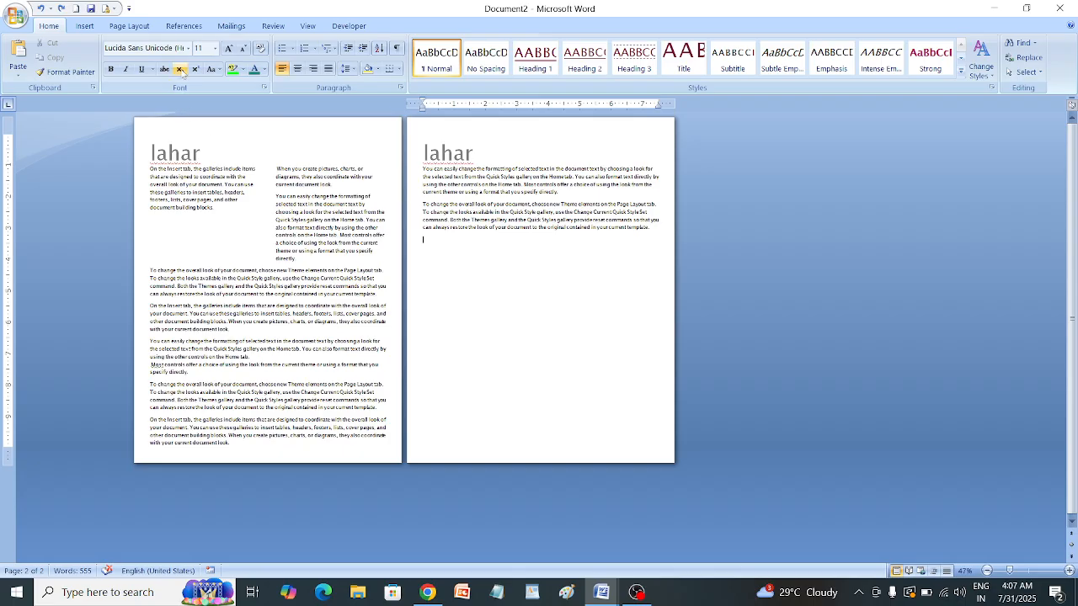
left_click(129, 25)
left_click(239, 44)
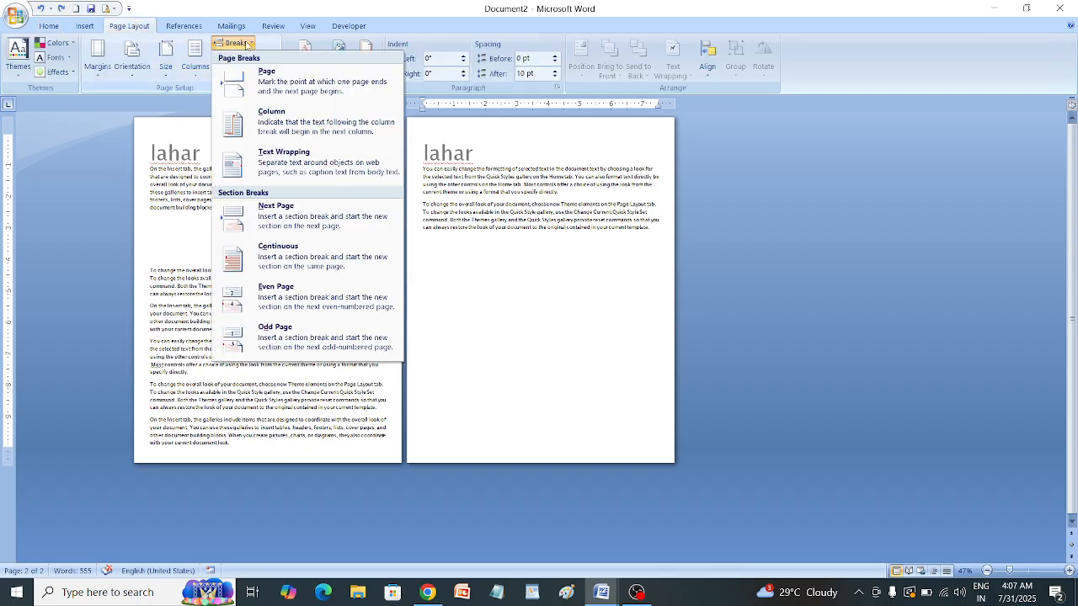
left_click(321, 210)
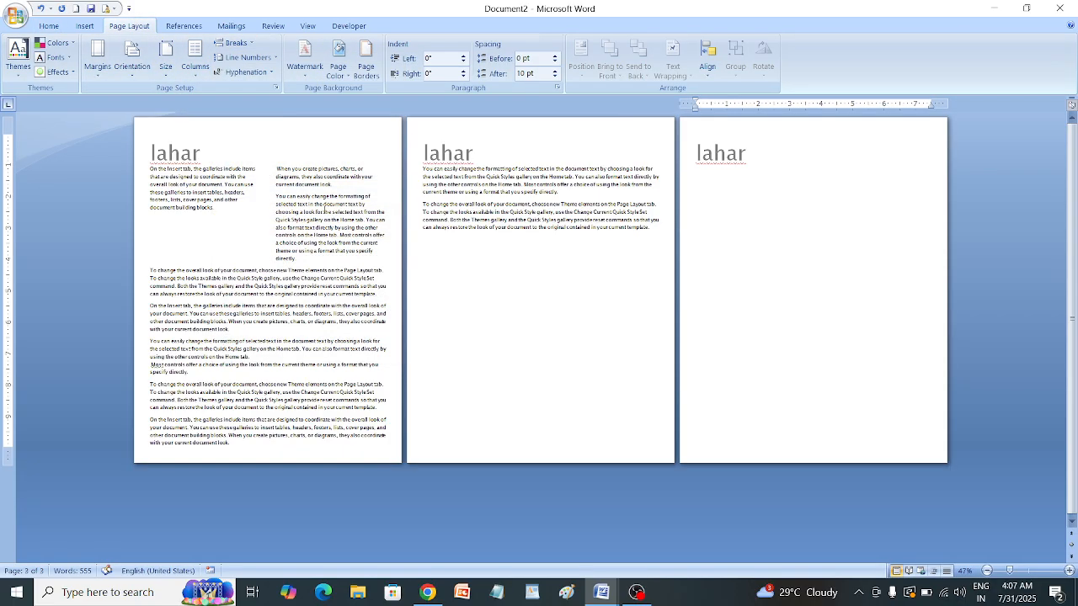
Examine the section labels in the page headers and the list of available break types.
double_click(502, 143)
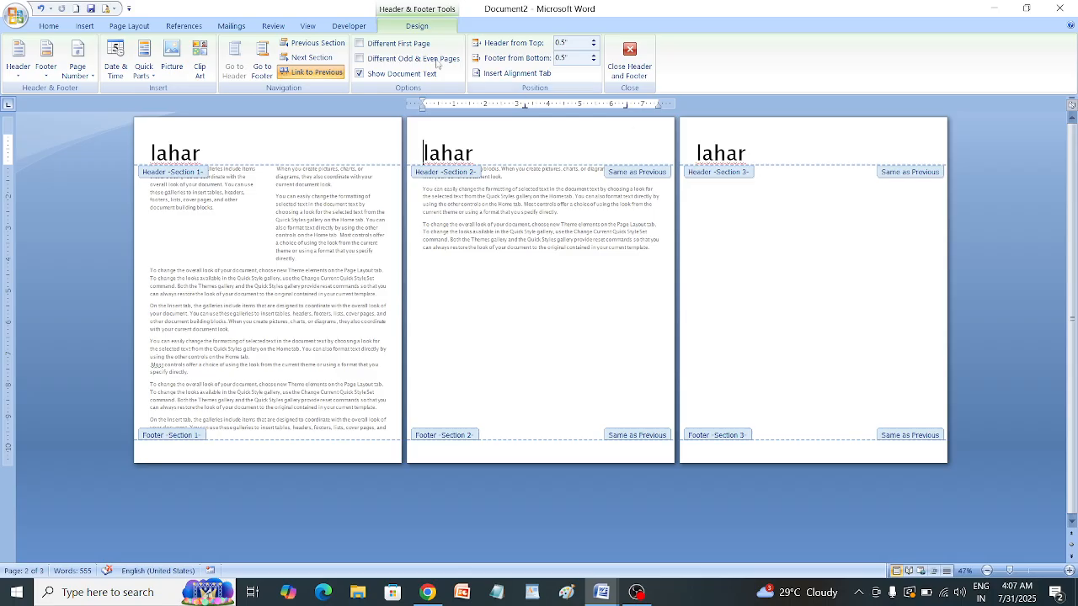
left_click(118, 27)
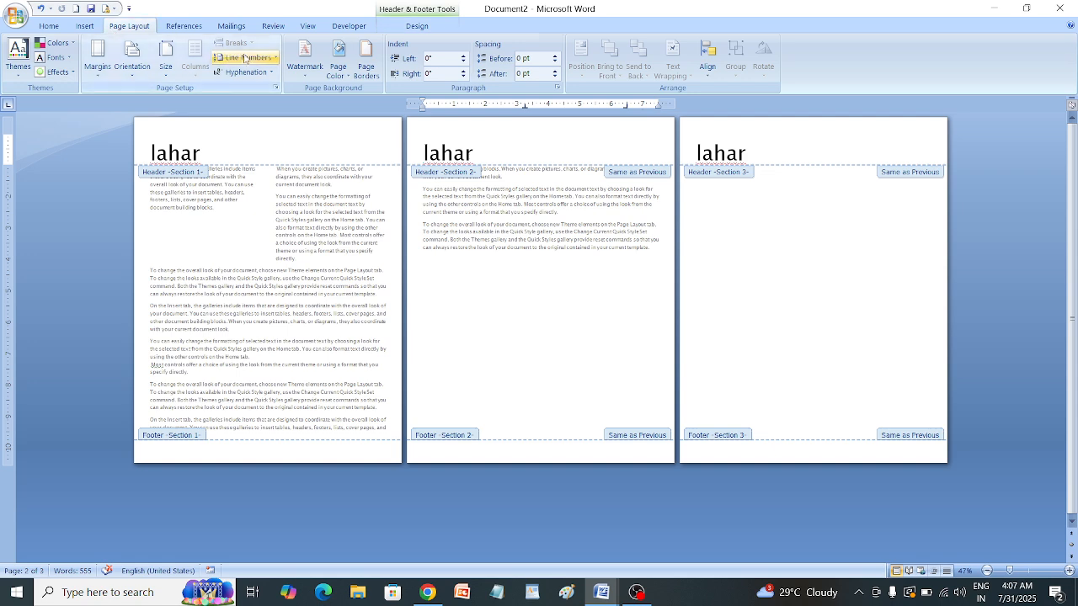
double_click(444, 225)
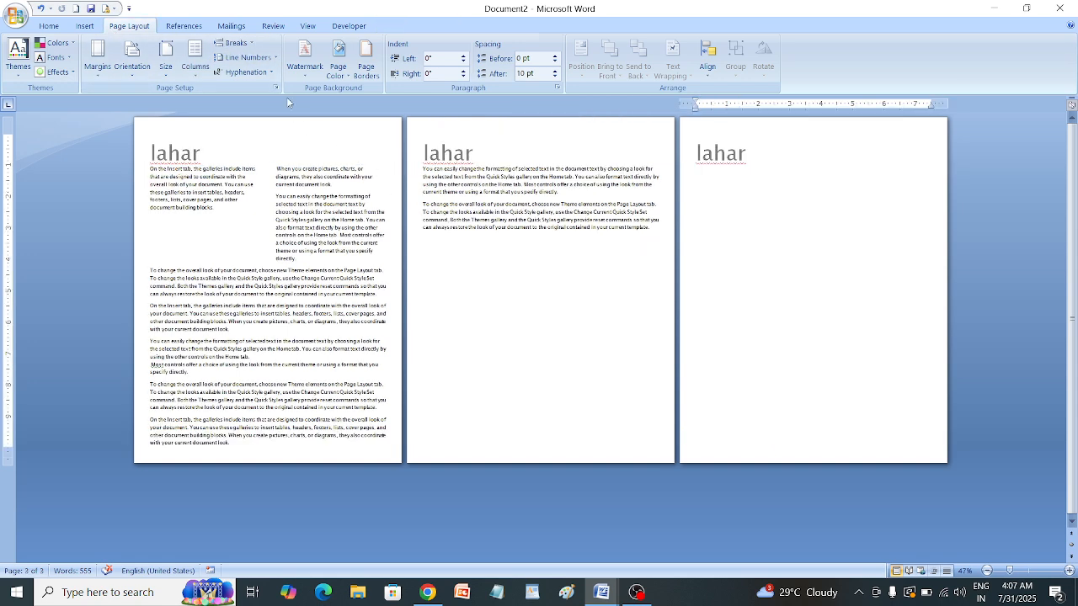
left_click(232, 43)
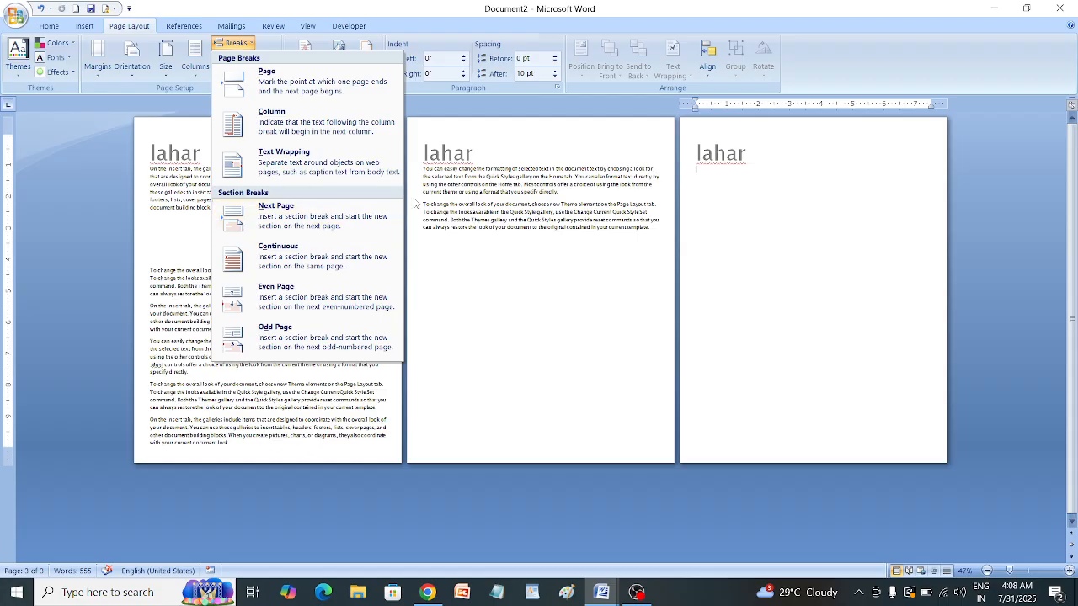
left_click(461, 224)
Delete the last two letters of the second page's header and re-enter them so it reads "lahar".
double_click(466, 156)
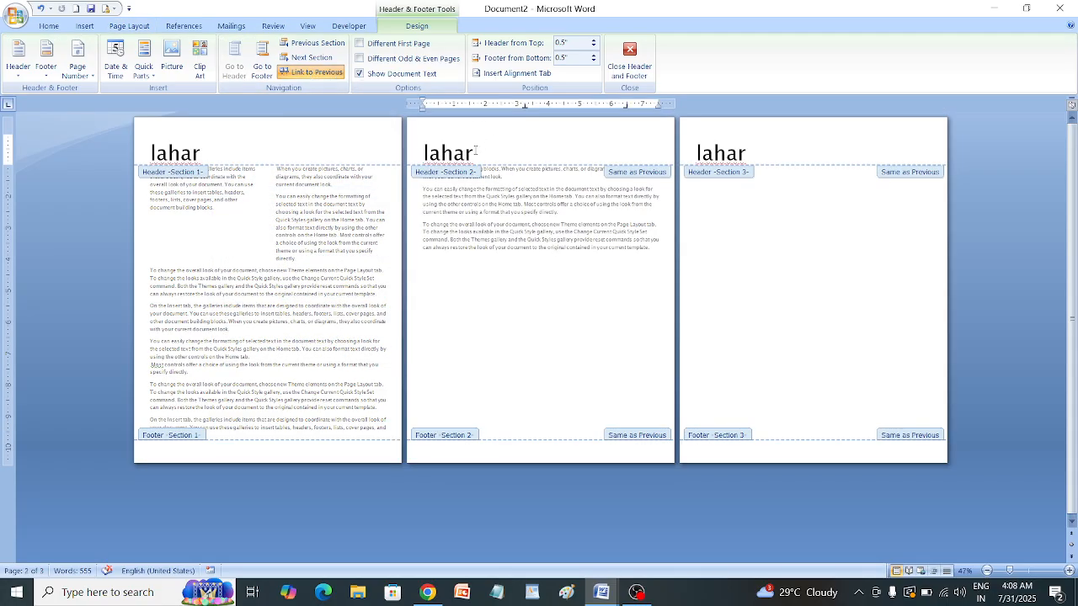
key("End")
key("BackSpace")
key("BackSpace")
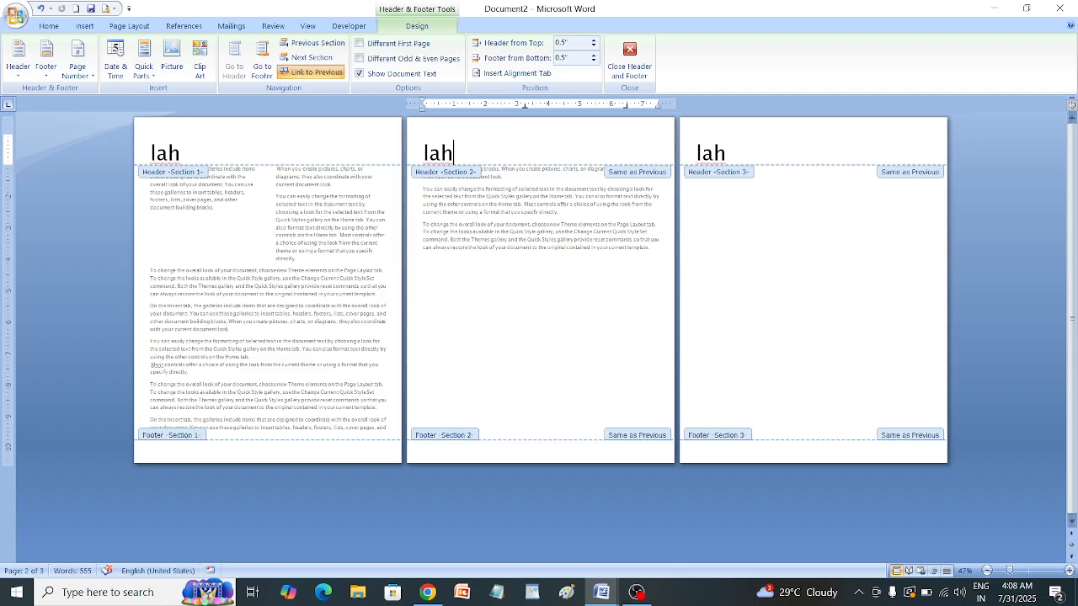
type("ar")
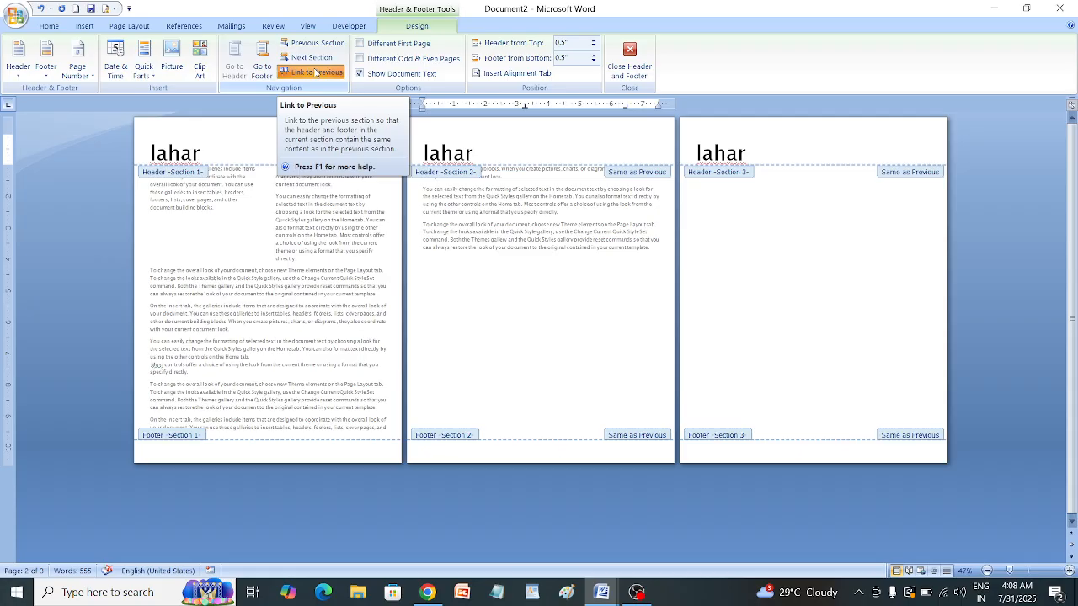
Turn off Link to Previous for the Section 2 and Section 3 headers, re-entering the final "r" in the Section 2 header.
left_click(315, 72)
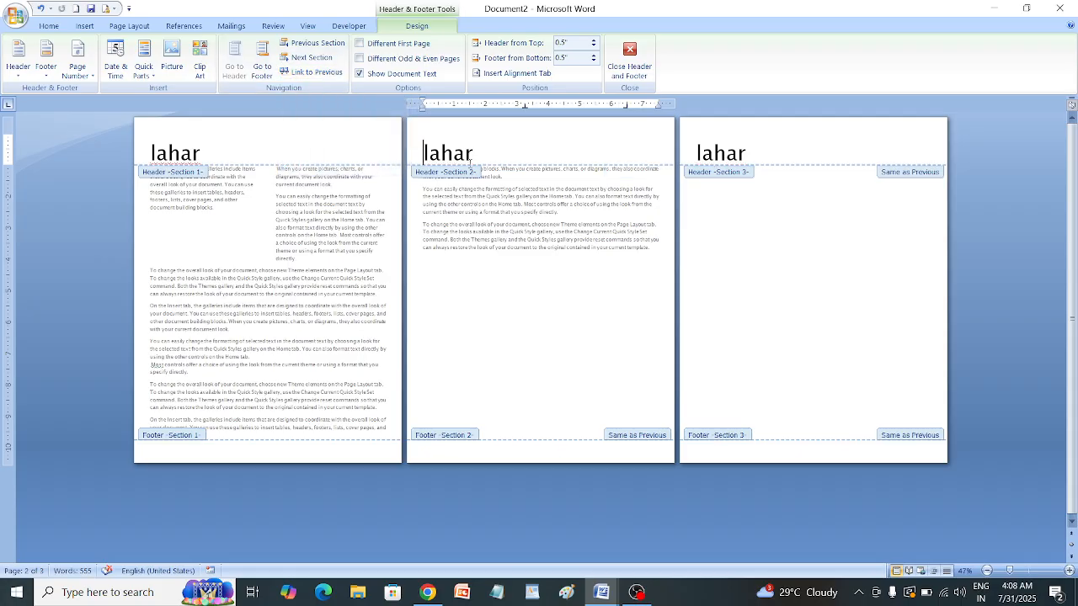
left_click(469, 152)
key("BackSpace")
type("r")
left_click(715, 149)
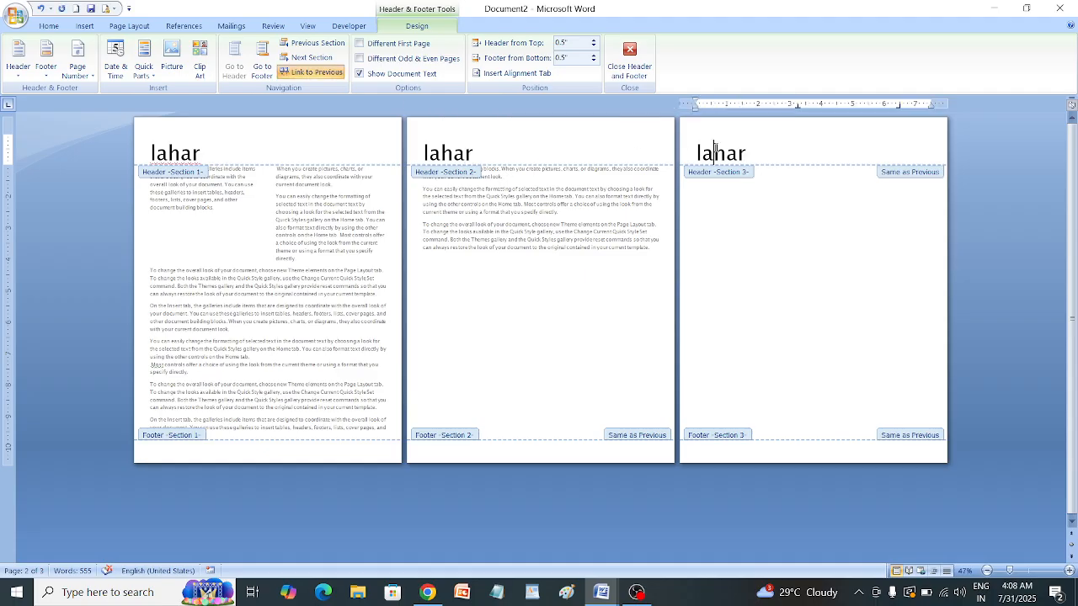
left_click(312, 72)
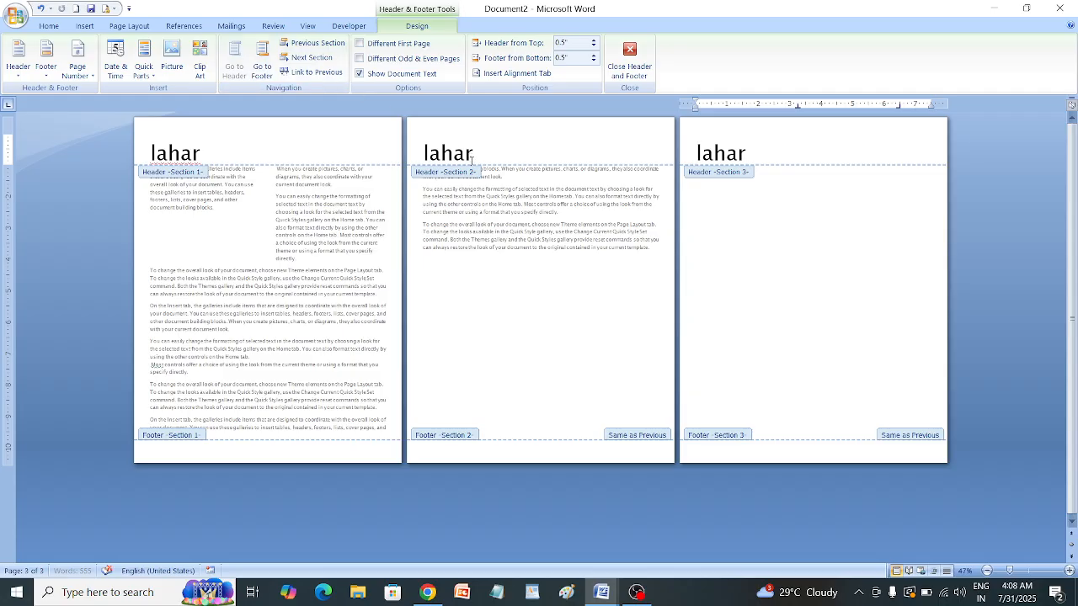
Append "[]hgfhg" to the Section 3 header, restore it to "Lahar" and return to the body text.
left_click(748, 149)
type("[]hgfhgcj")
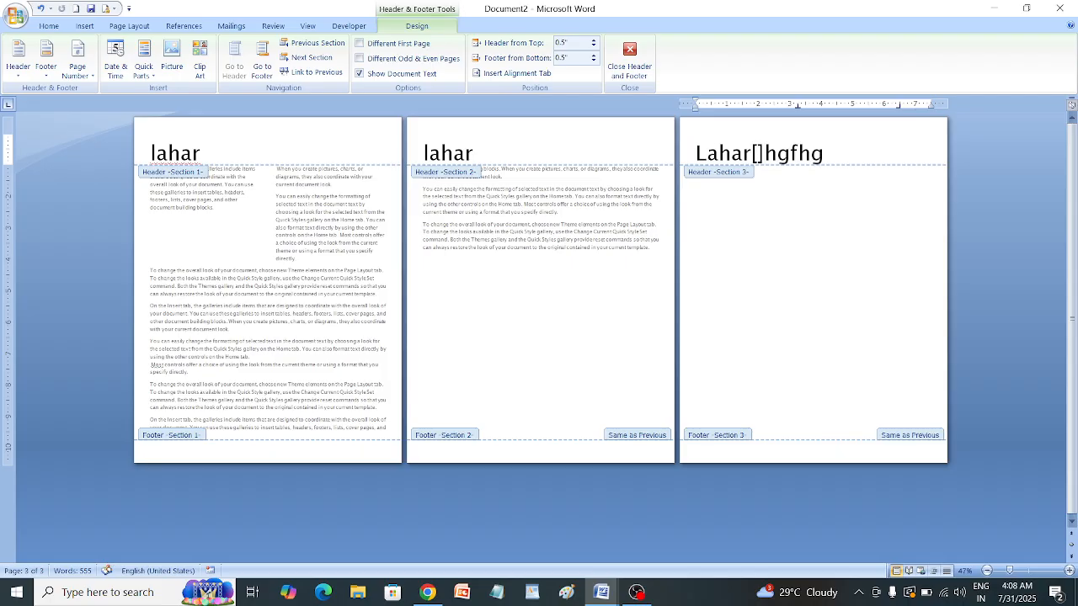
key("BackSpace")
key("BackSpace")
key("BackSpace")
key("BackSpace")
key("BackSpace")
key("BackSpace")
key("BackSpace")
key("BackSpace")
key("BackSpace")
key("BackSpace")
key("BackSpace")
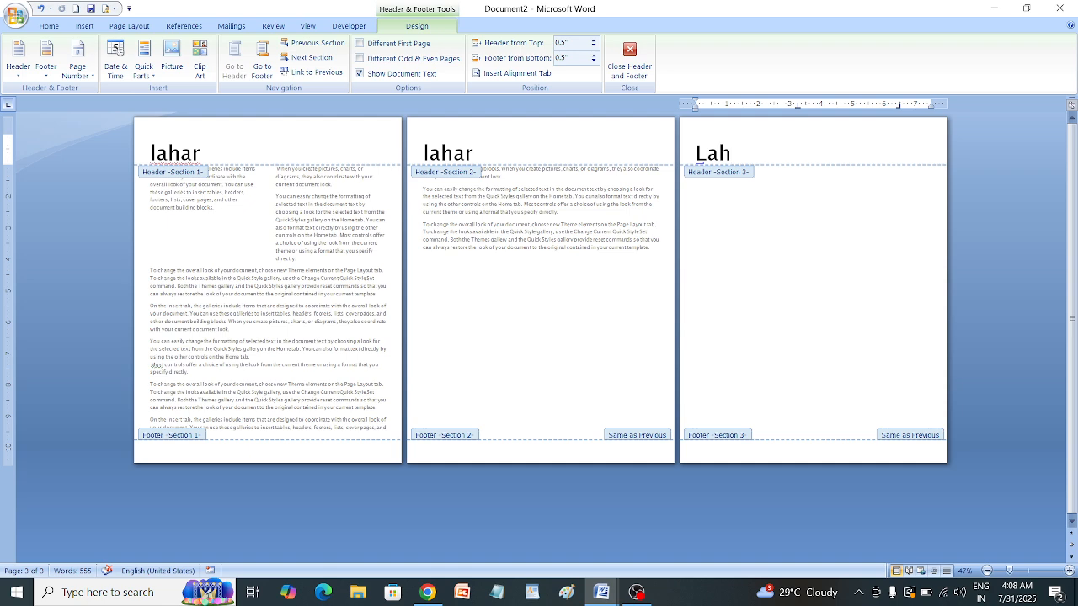
type("ar")
key("Escape")
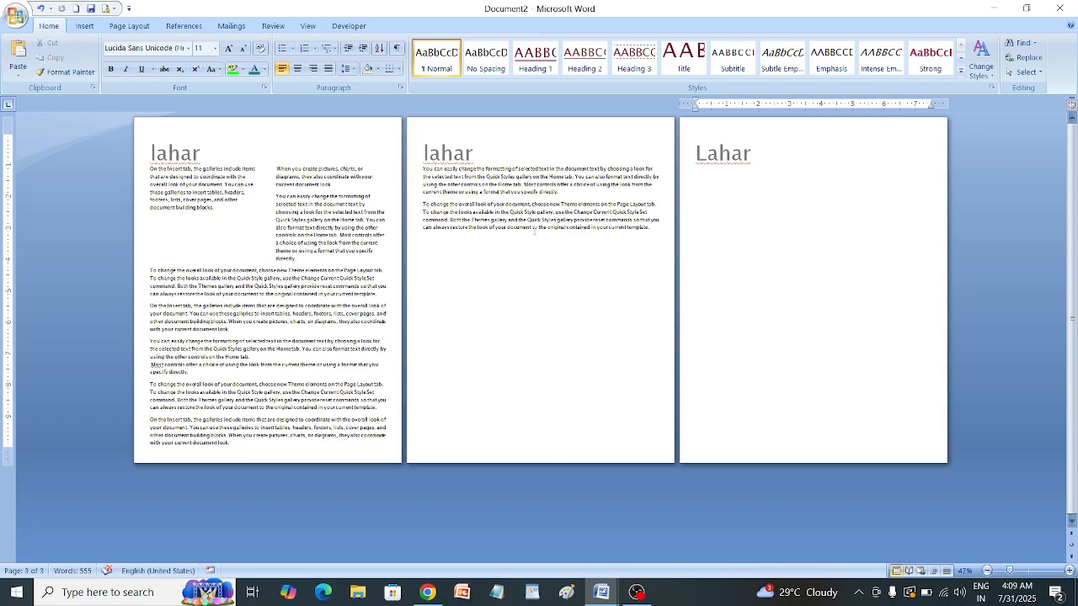
Examine the Continuous and Even Page section break options in the list of break types.
left_click(85, 25)
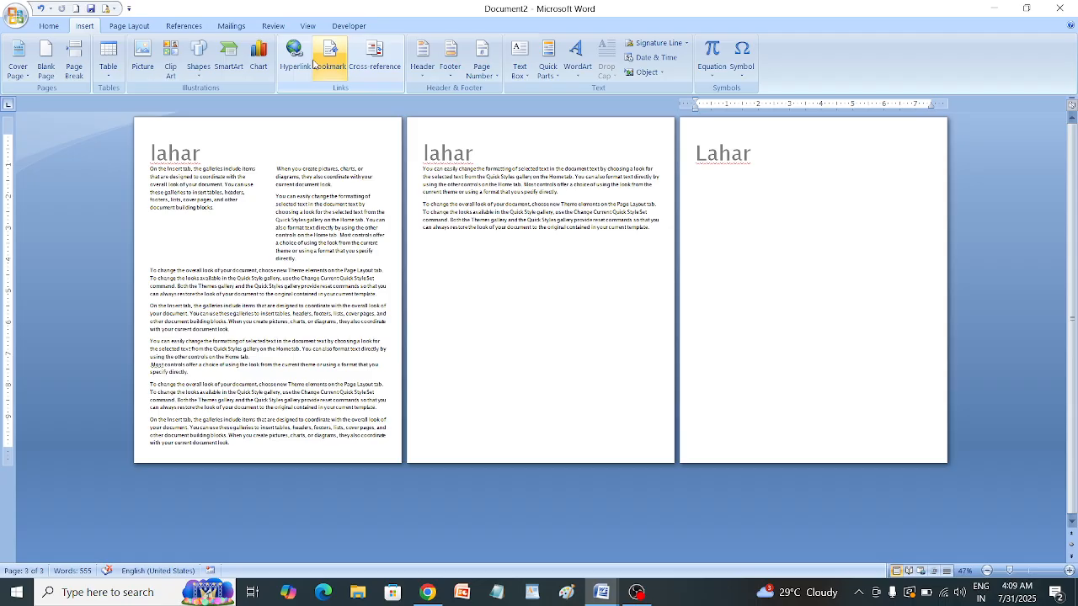
left_click(129, 26)
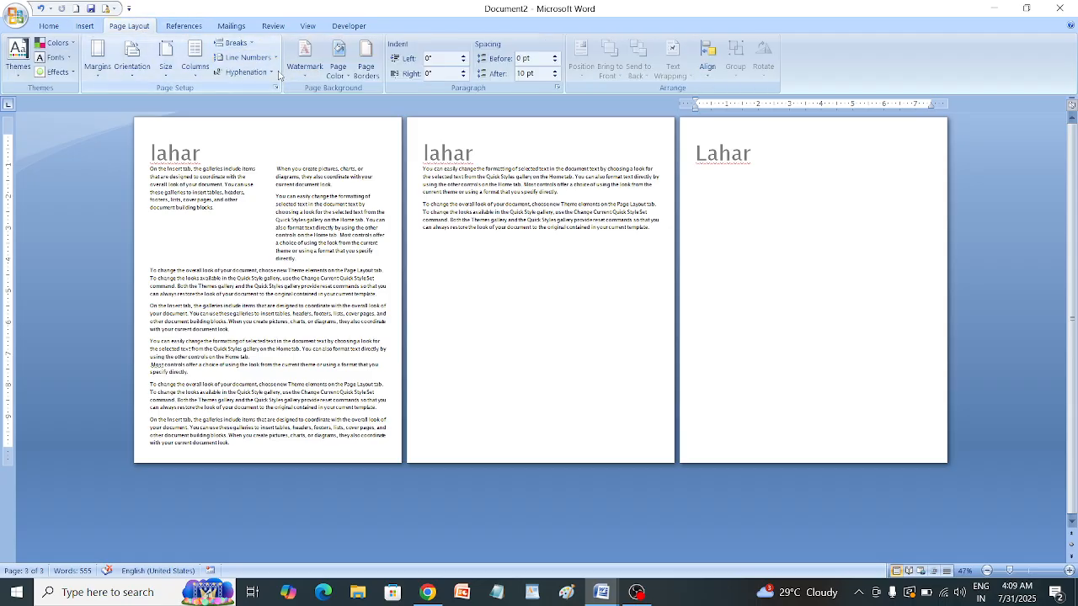
left_click(234, 42)
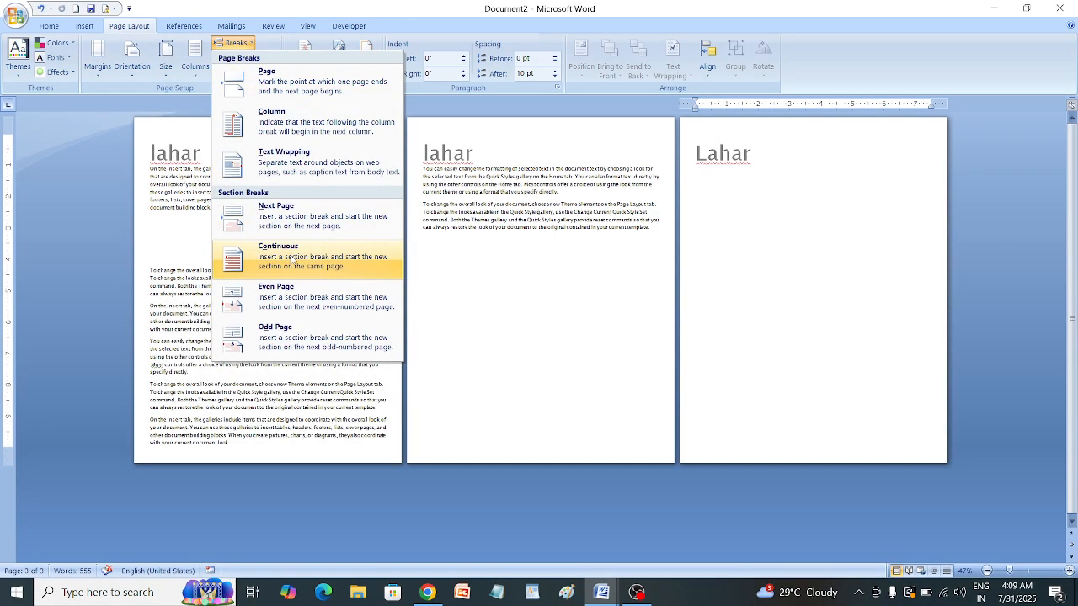
left_click(77, 328)
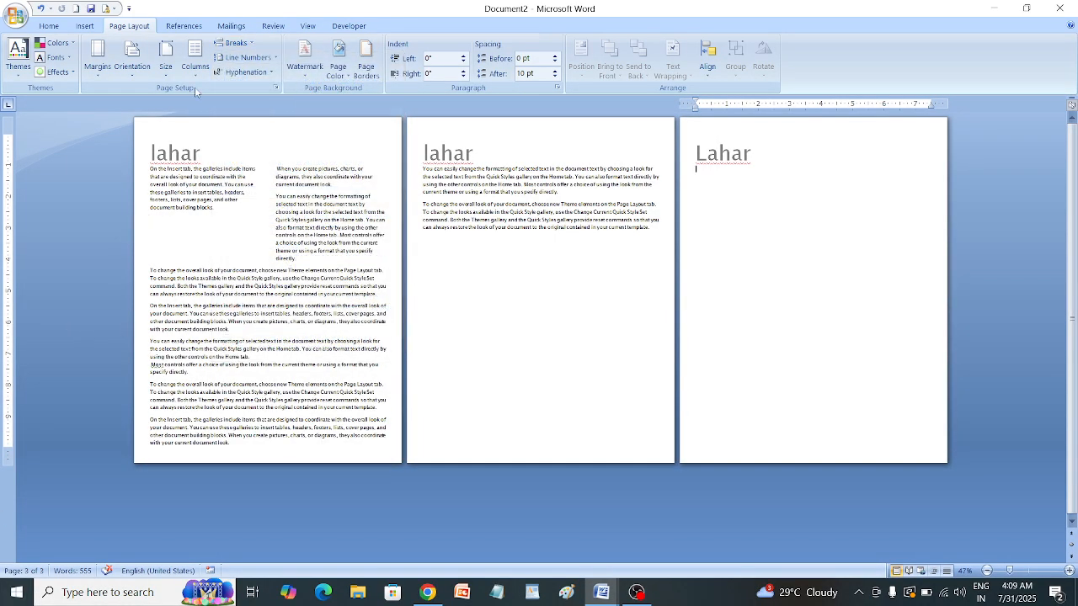
left_click(235, 42)
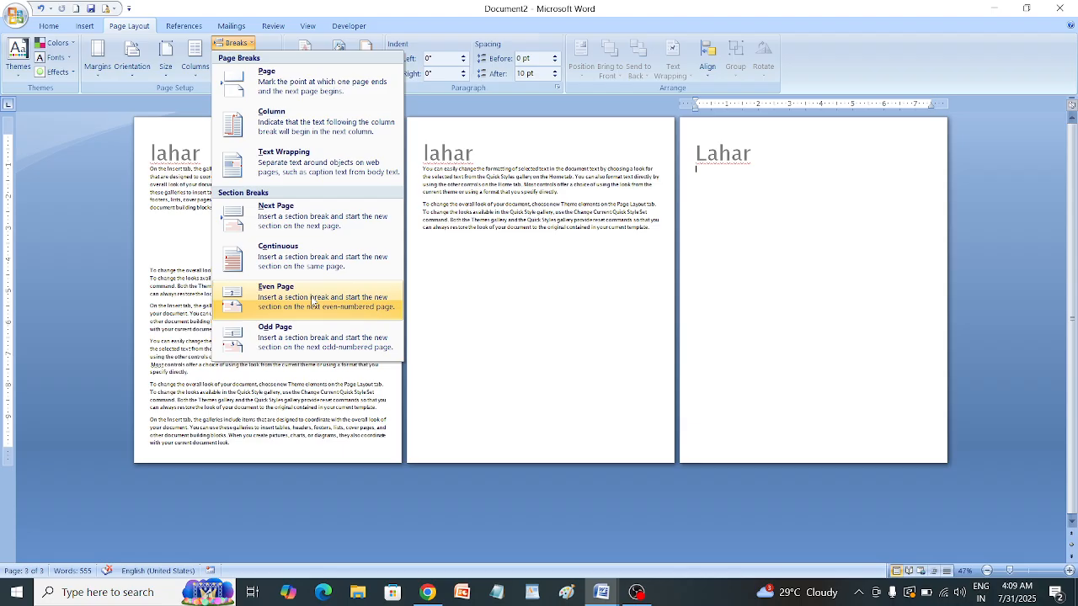
left_click(549, 281)
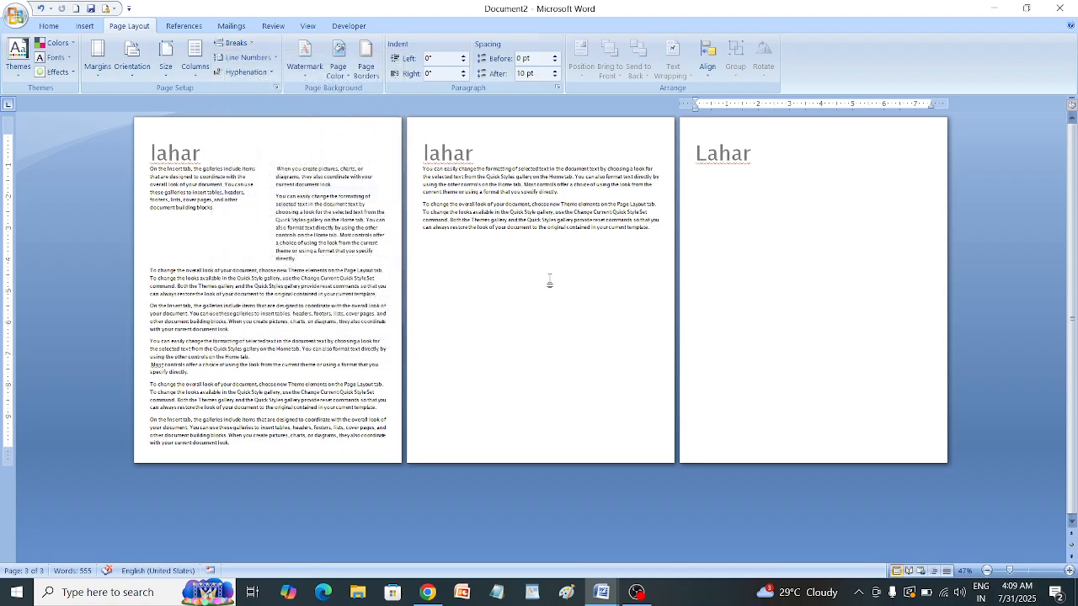
Undo the header, break, column and margin changes until the deleted last paragraph is back on the second page.
key("ctrl+z")
key("ctrl+z")
key("ctrl+z")
key("ctrl+z")
key("ctrl+z")
key("ctrl+z")
key("ctrl+z")
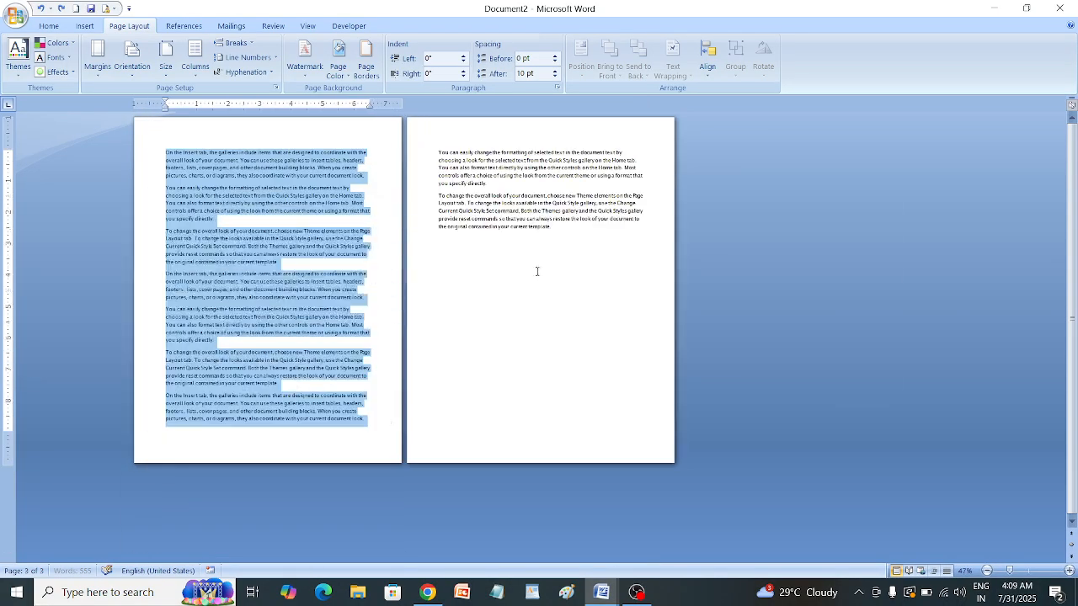
key("ctrl+z")
key("ctrl+z")
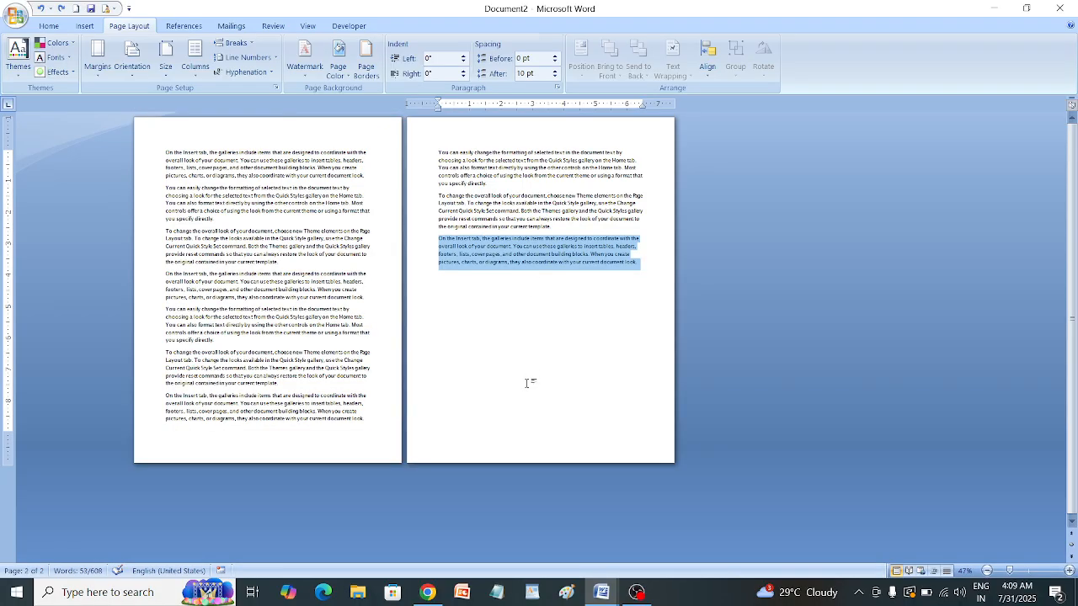
Delete all three paragraphs on the second page.
left_click(536, 352)
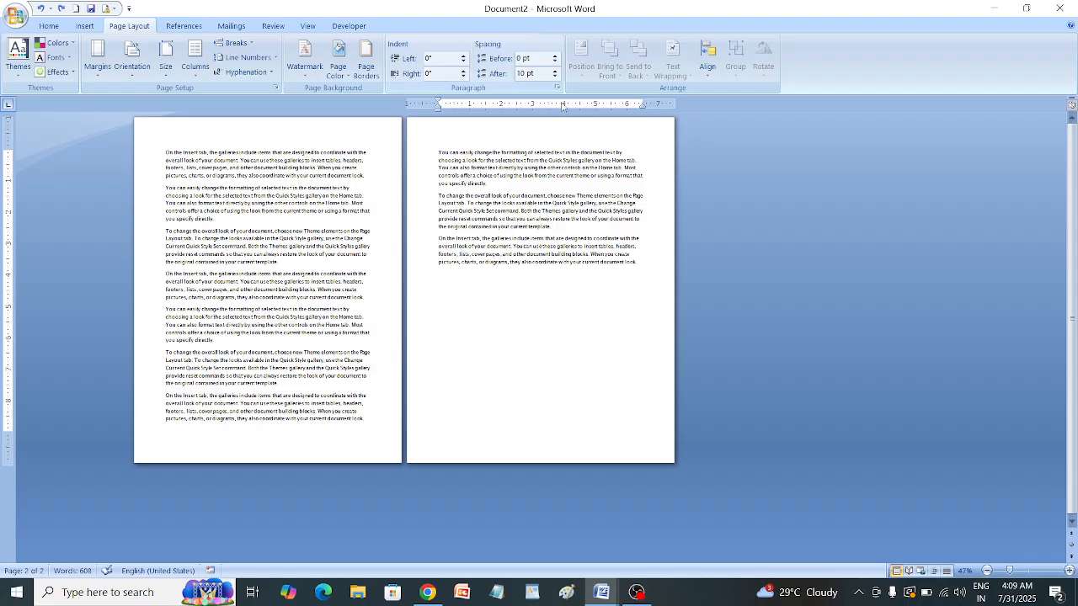
left_click_drag(522, 273, 413, 120)
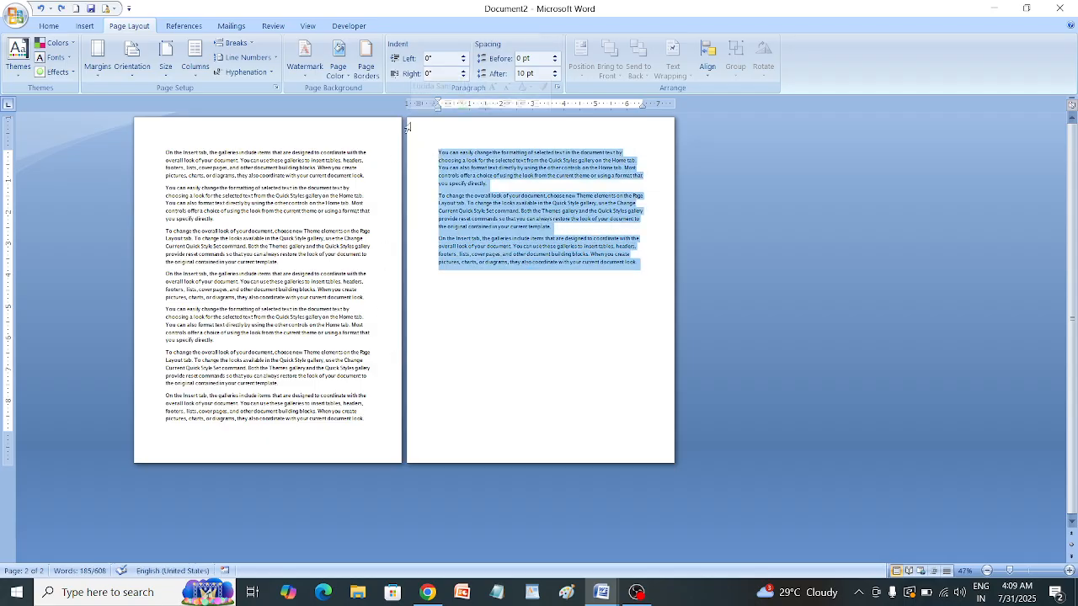
key("Delete")
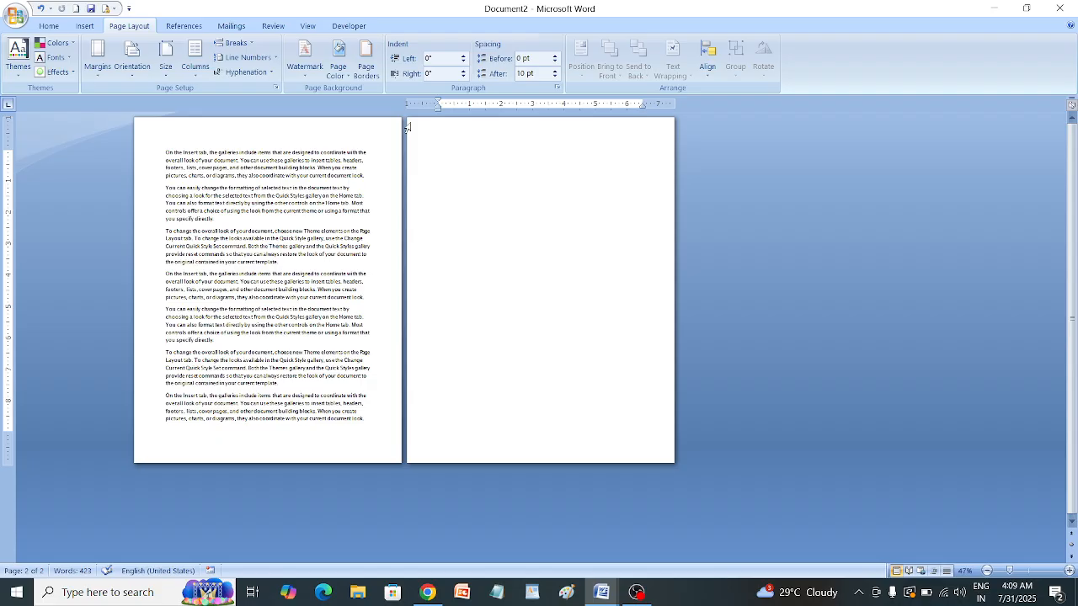
Insert an Even Page section break after the third paragraph on the first page.
left_click(379, 345)
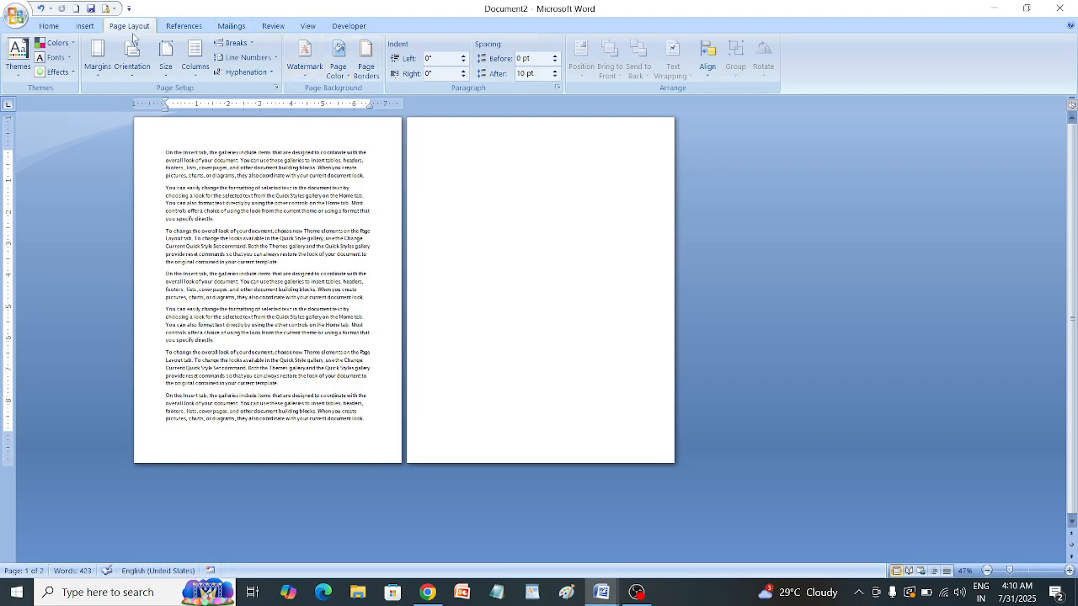
left_click(247, 45)
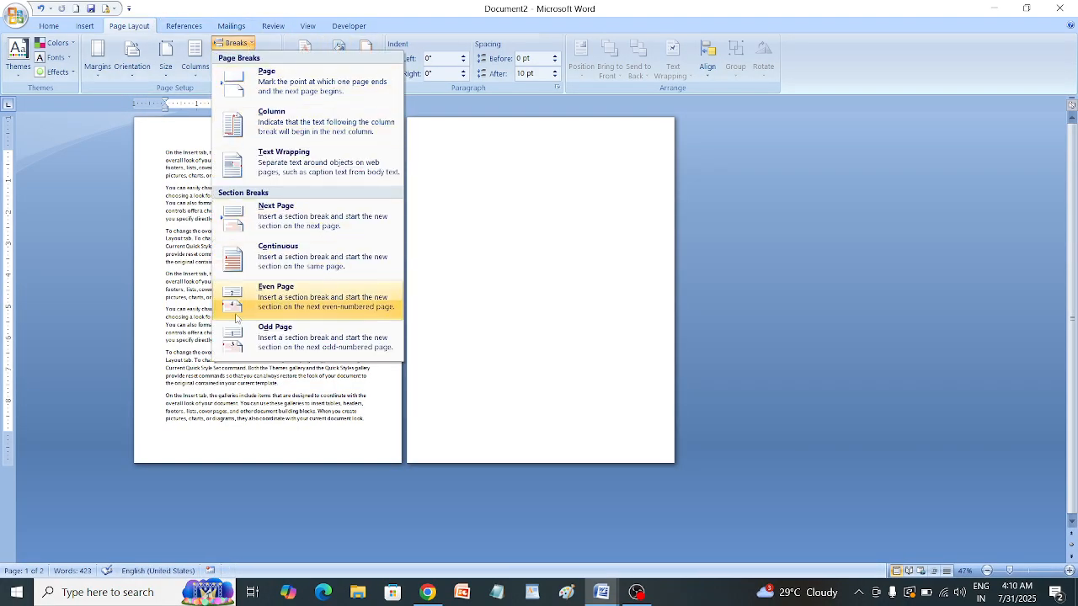
left_click(276, 286)
left_click(285, 261)
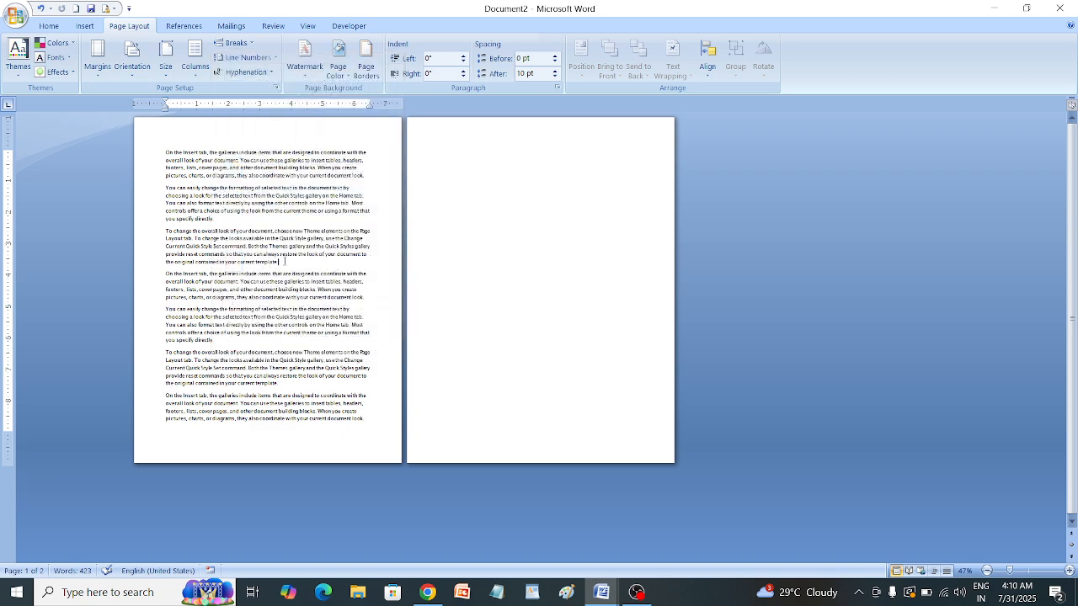
scroll(916, 546, "up", 4)
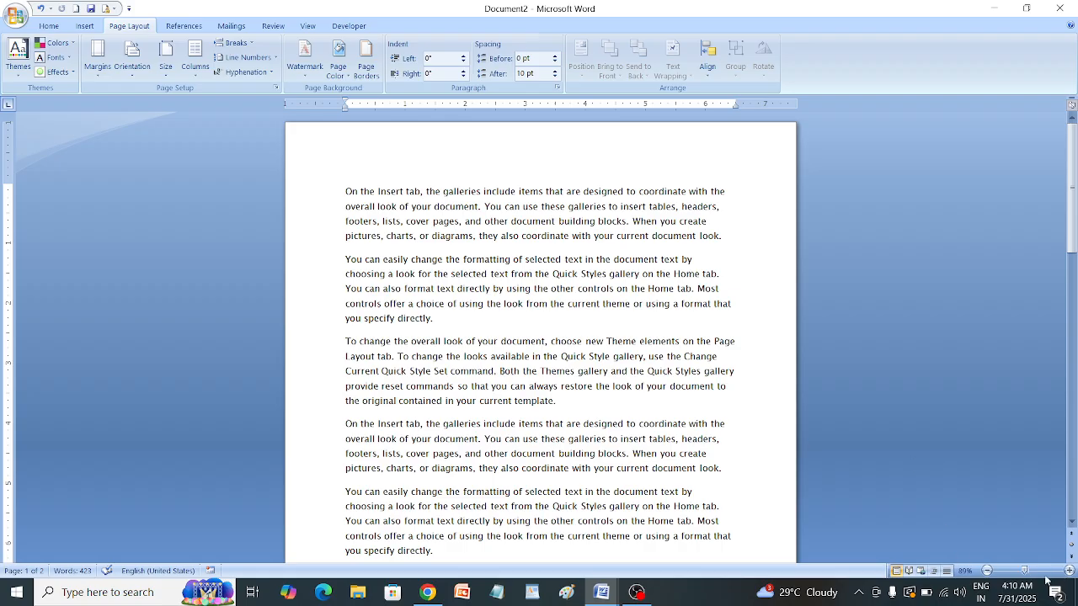
left_click_drag(1026, 572, 1013, 572)
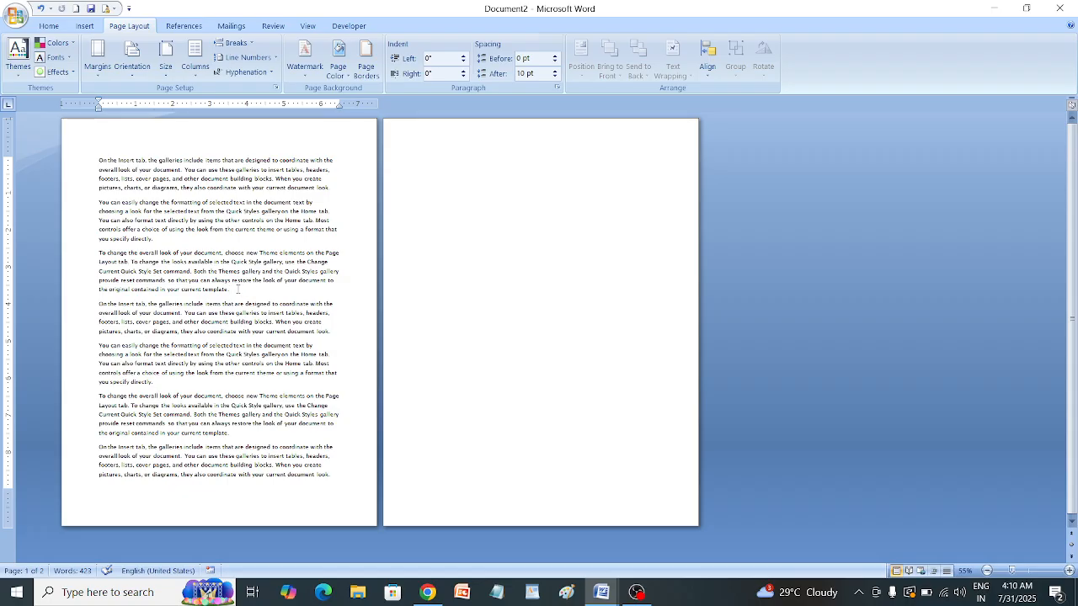
left_click(246, 44)
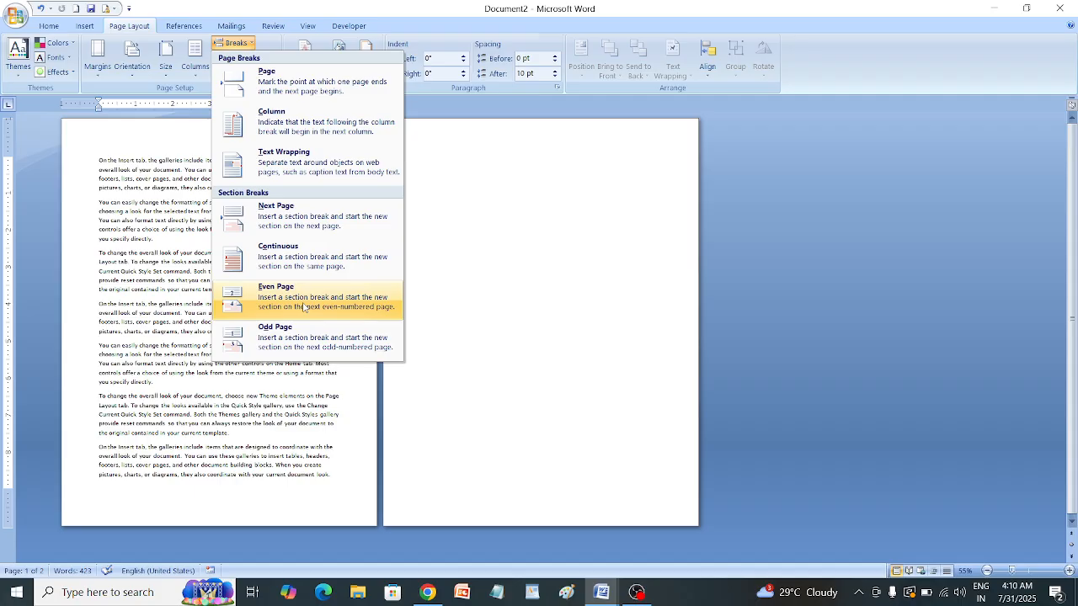
left_click(305, 308)
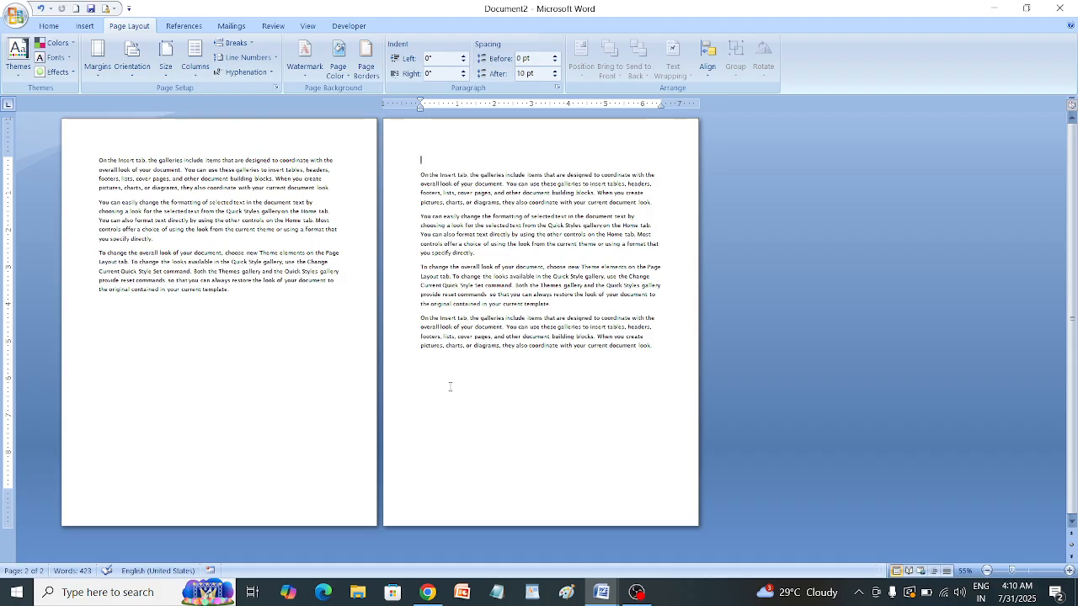
Undo the Even Page break and insert an Odd Page section break after the third paragraph instead.
key("BackSpace")
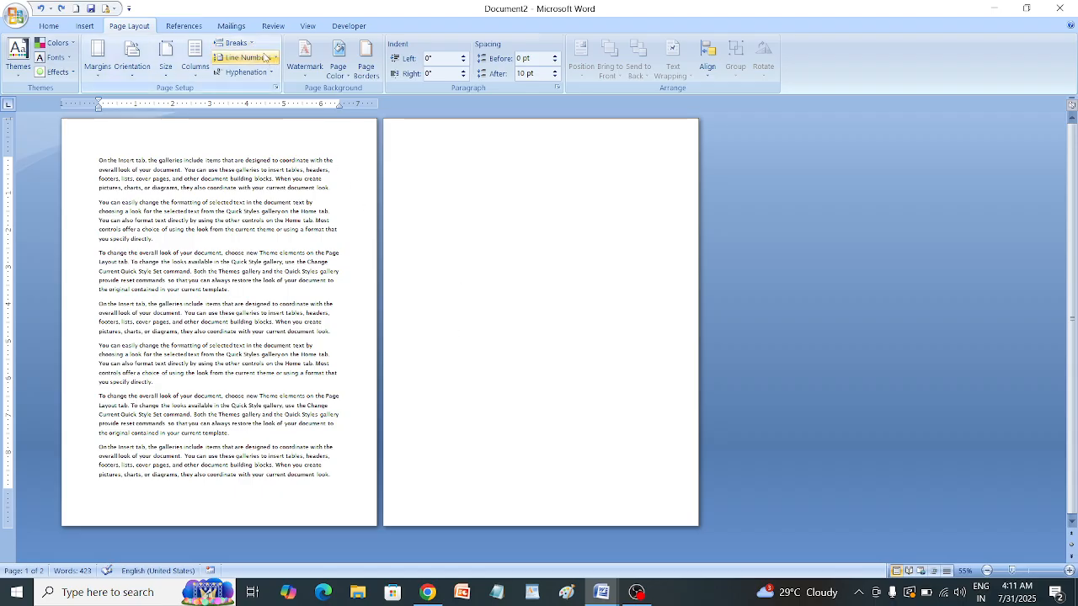
left_click(236, 43)
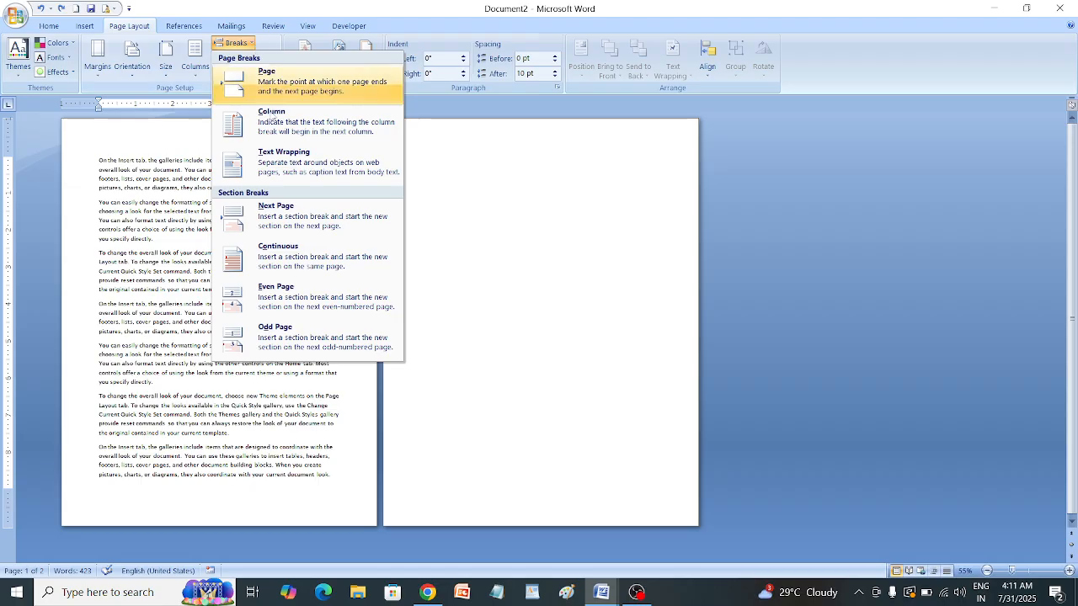
left_click(307, 332)
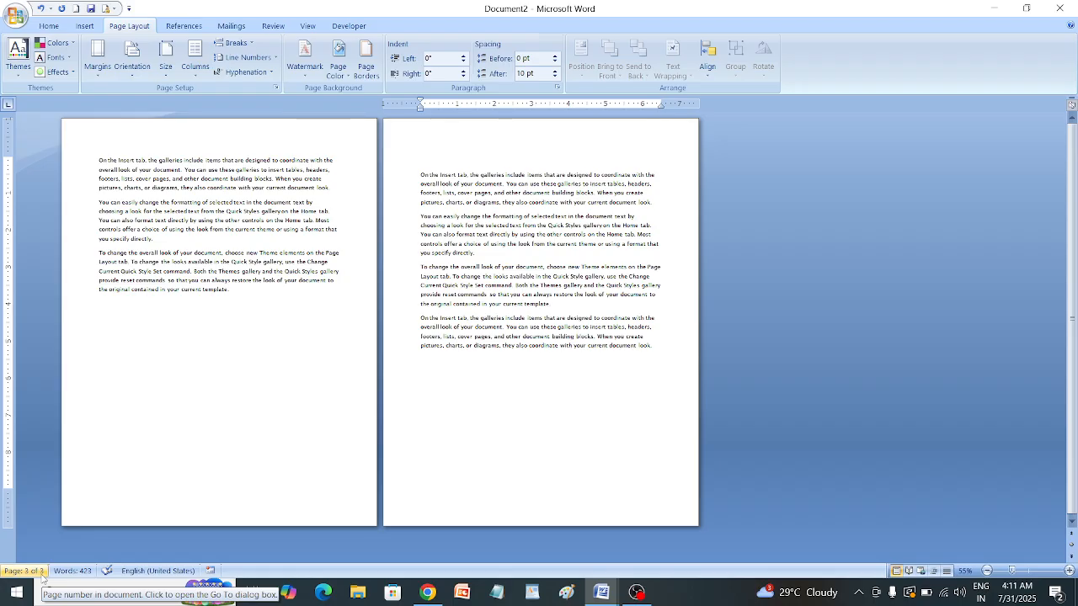
Undo the Odd Page break and insert an Even Page section break again after the third paragraph.
key("ctrl+z")
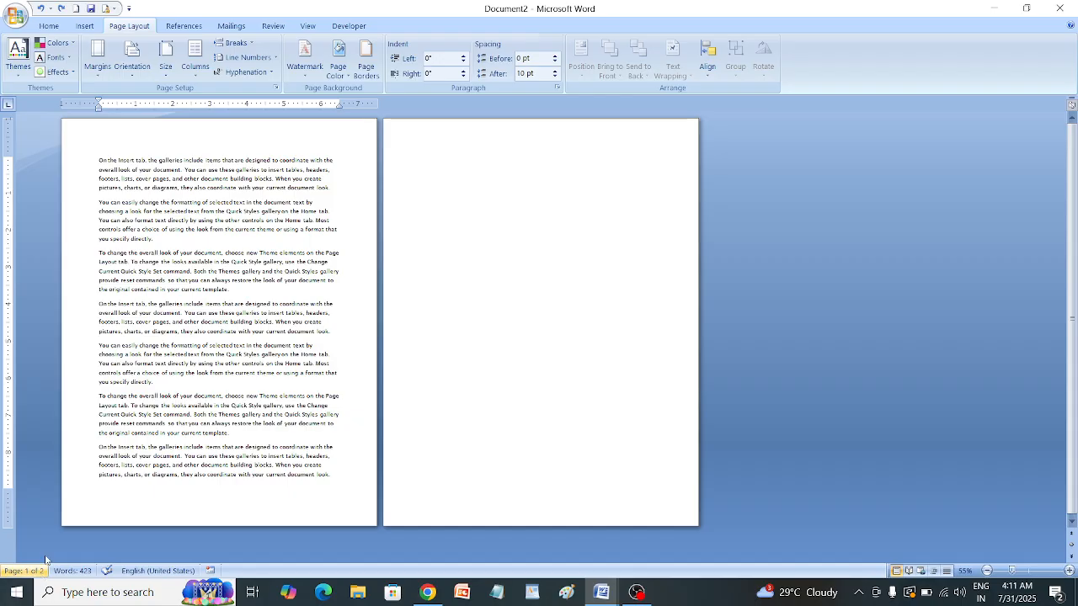
left_click(253, 44)
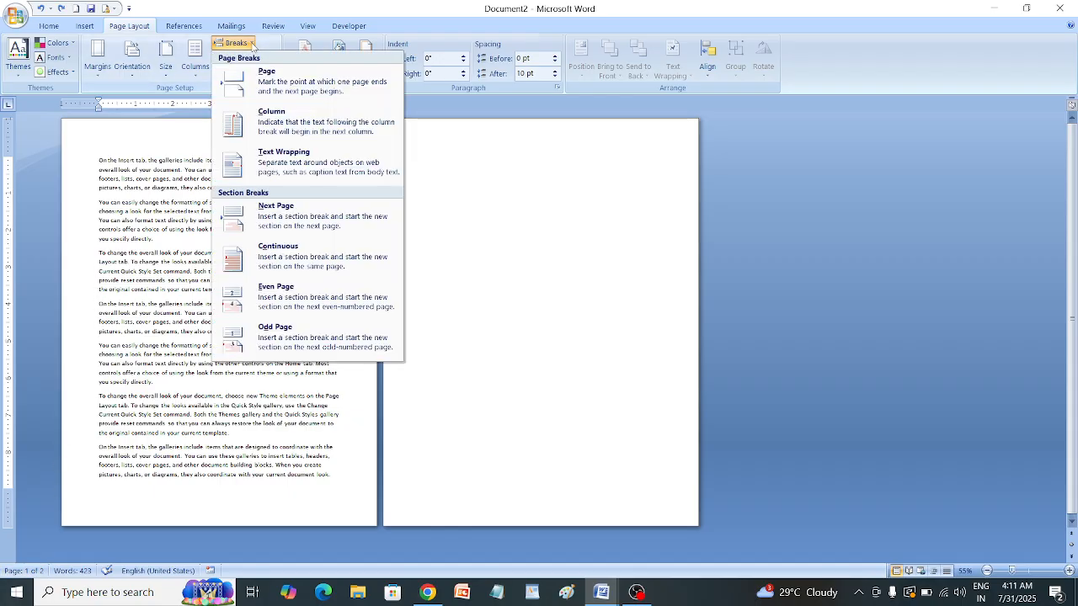
left_click(296, 287)
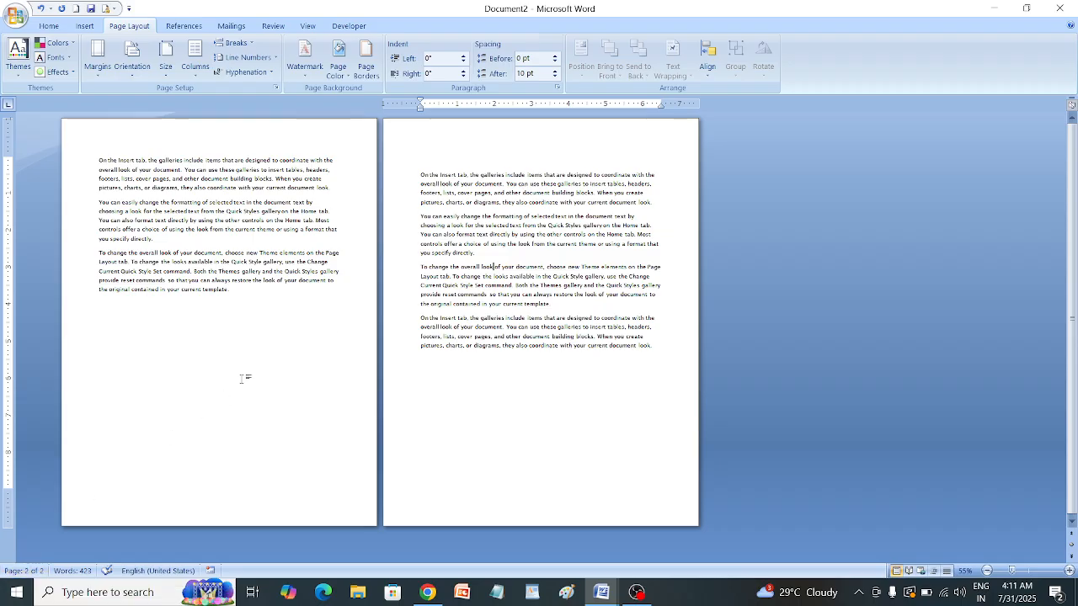
Undo the repeated Even Page break and put an Odd Page section break back after the third paragraph.
left_click_drag(514, 339, 421, 175)
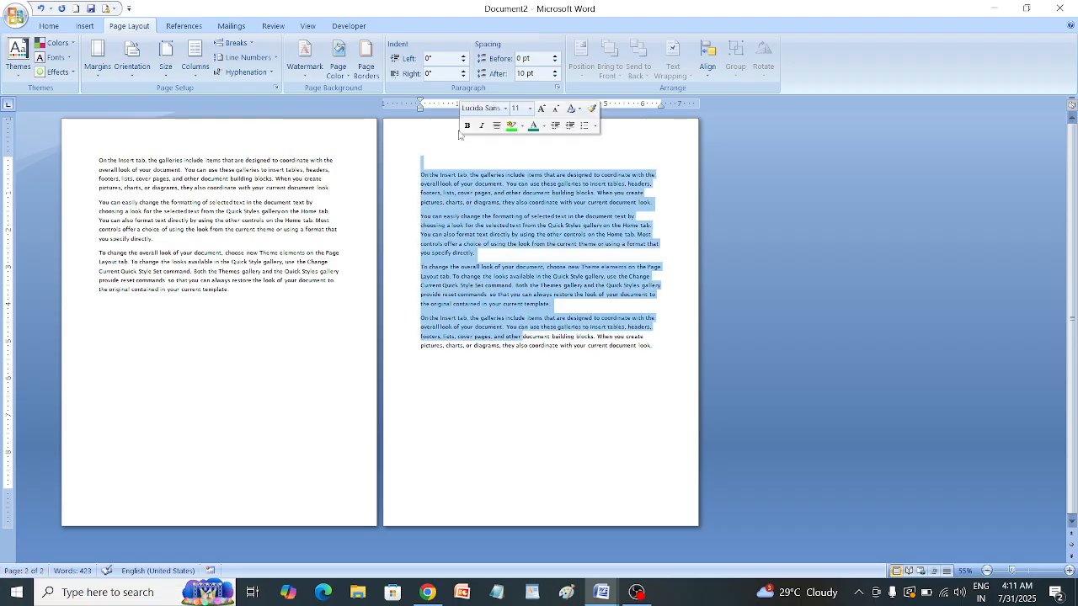
left_click(512, 304)
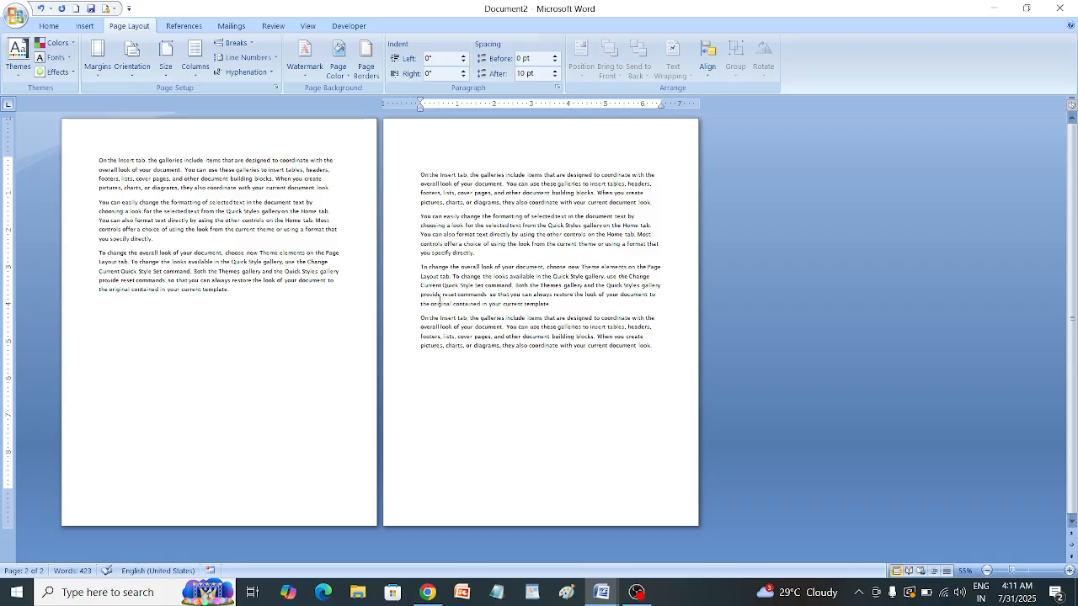
key("ctrl+z")
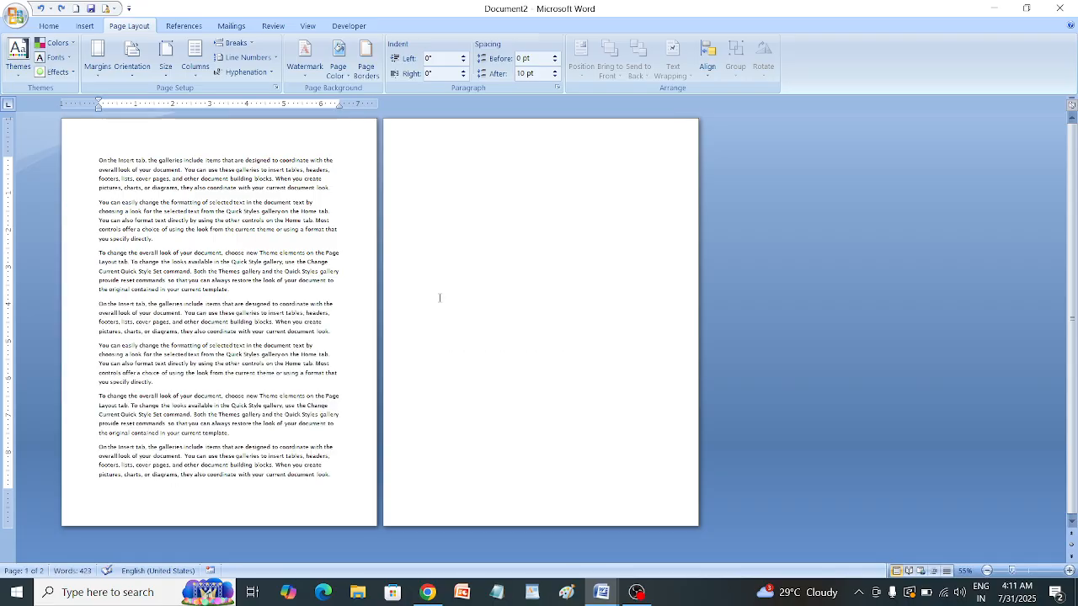
left_click(232, 42)
left_click(286, 335)
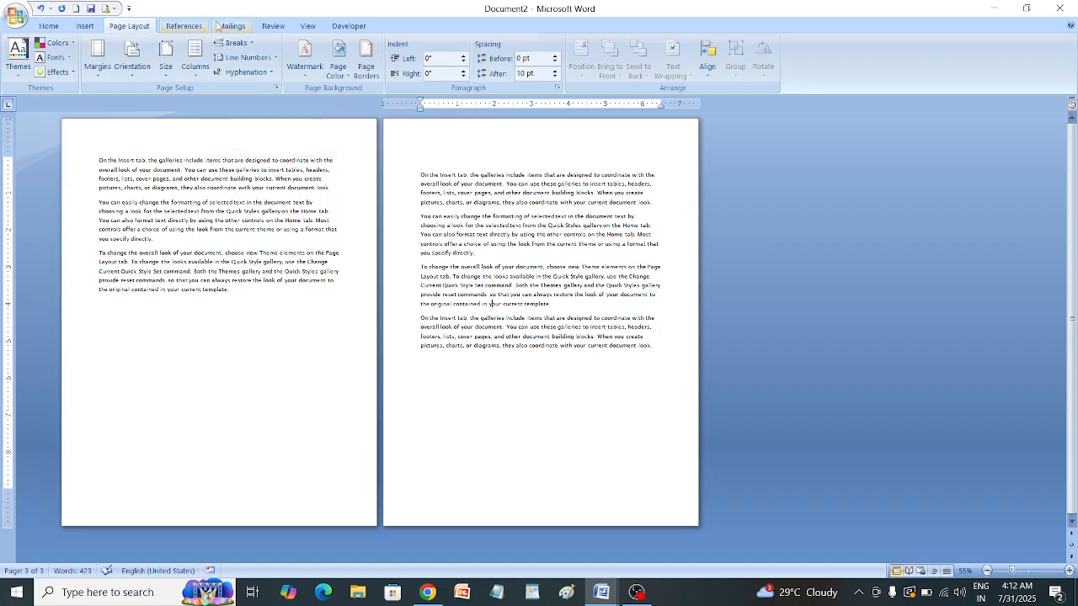
Review the available break types and undo the Odd Page section break after the third paragraph.
left_click(252, 46)
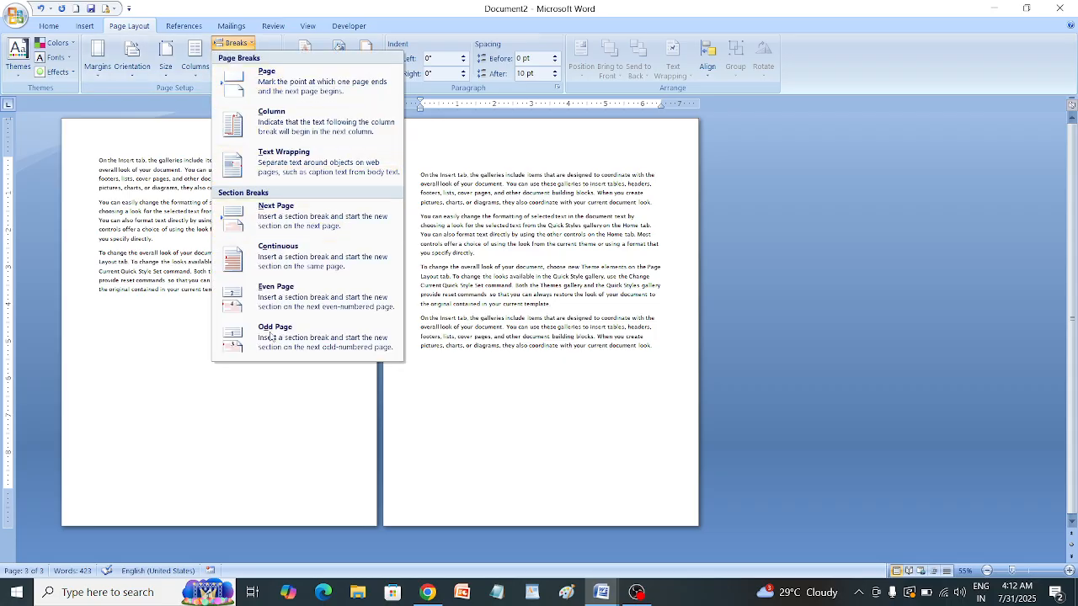
left_click(273, 452)
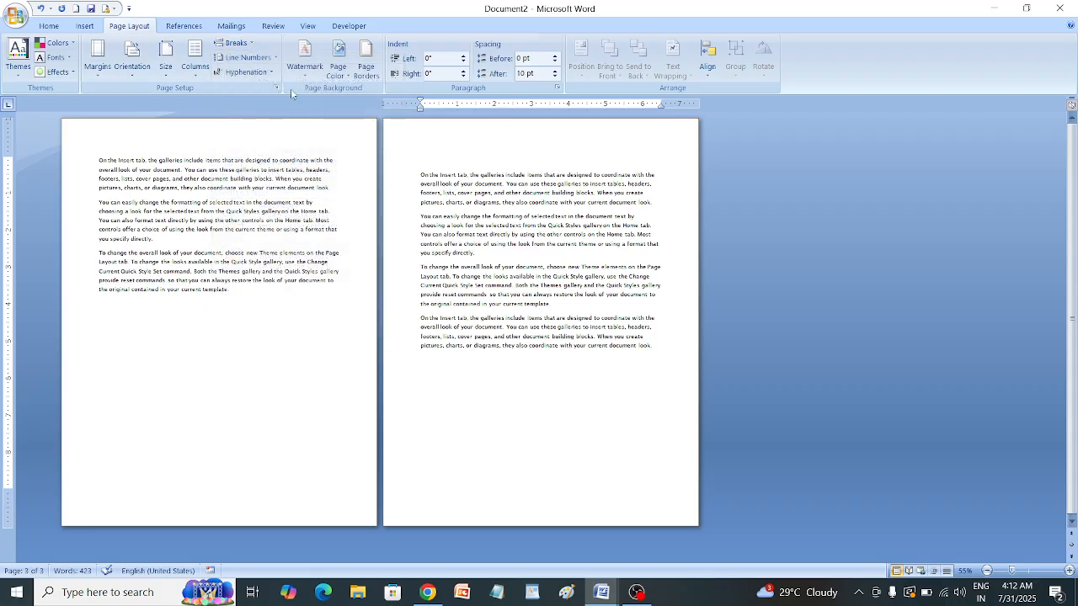
left_click(234, 42)
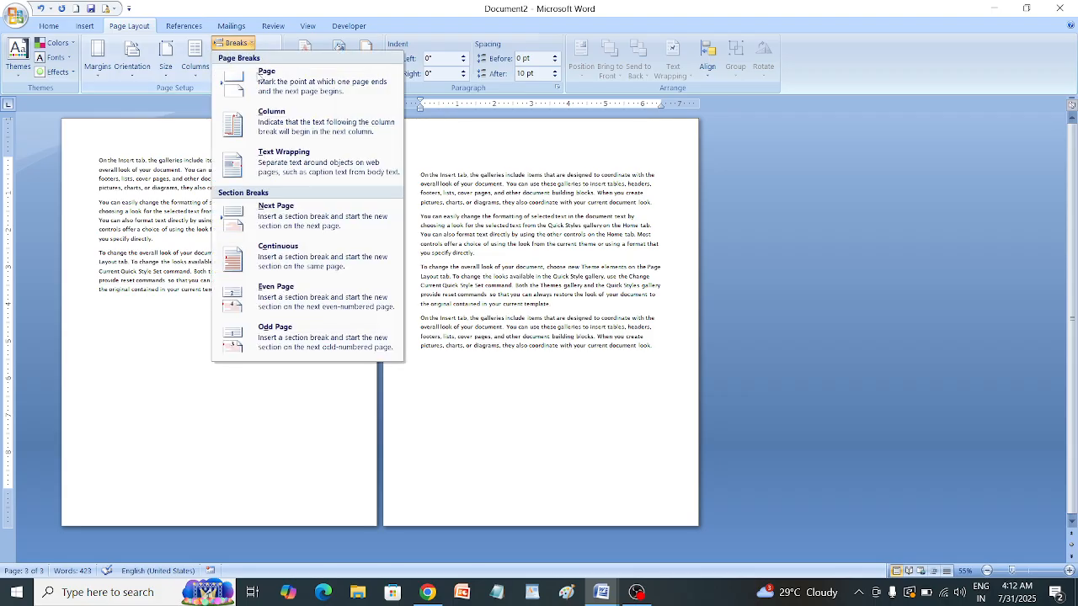
left_click(261, 389)
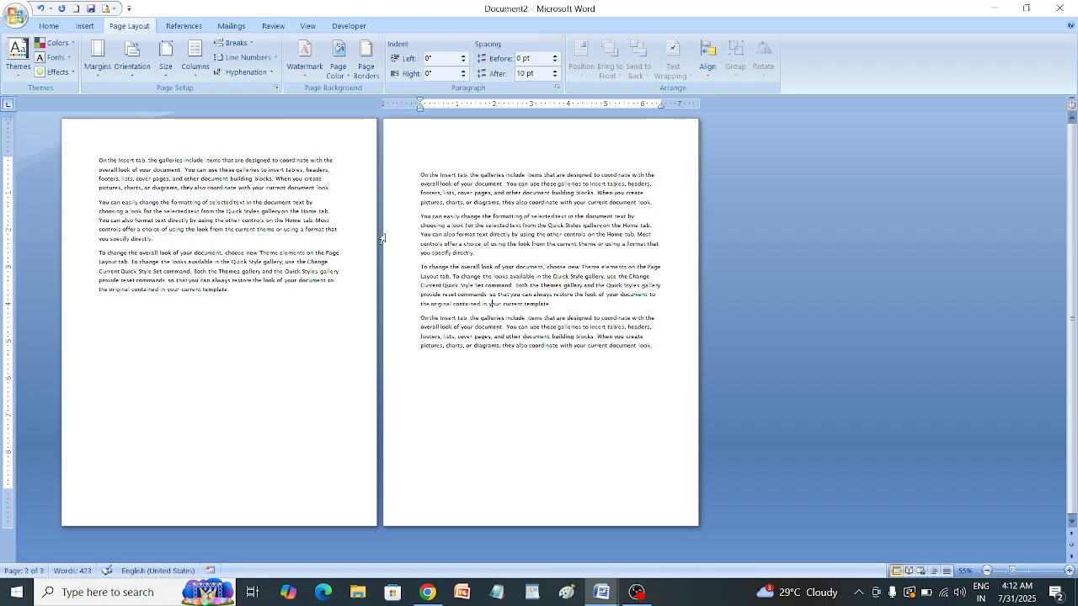
key("BackSpace")
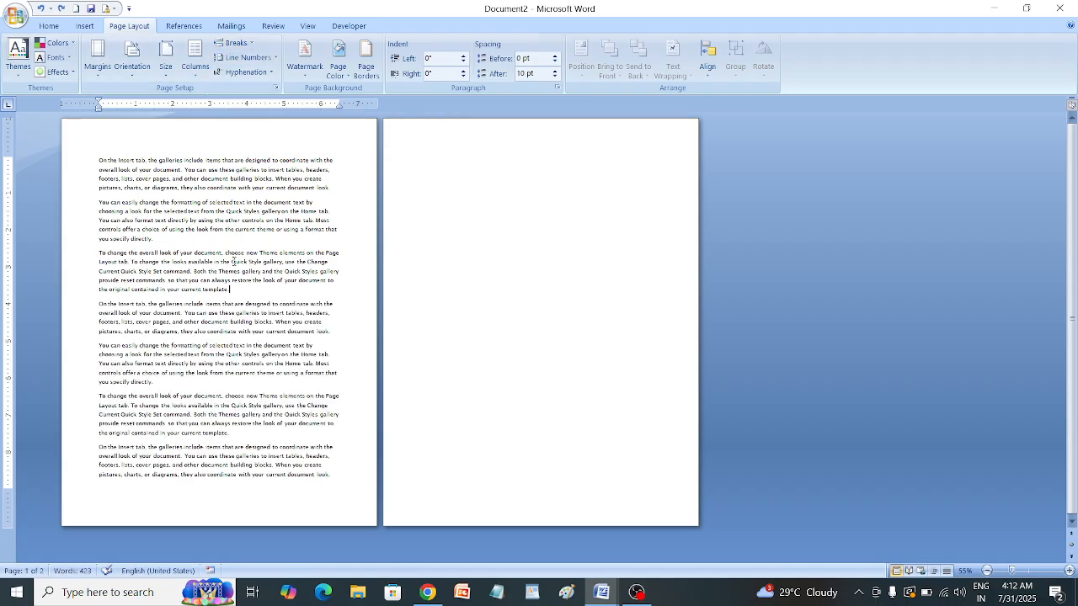
Turn on Continuous line numbering for the document.
left_click_drag(234, 299, 156, 132)
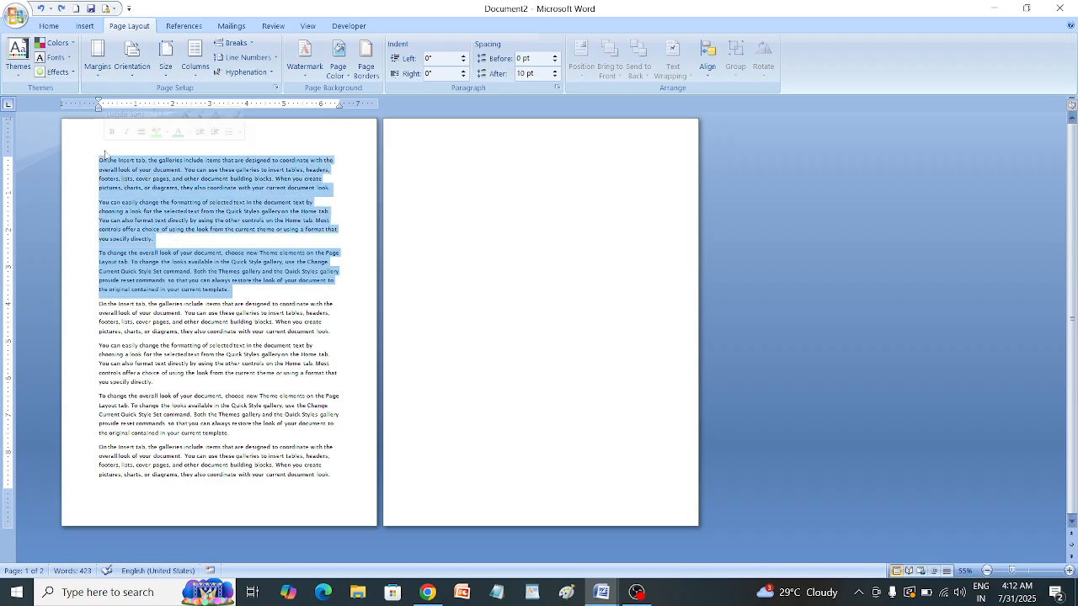
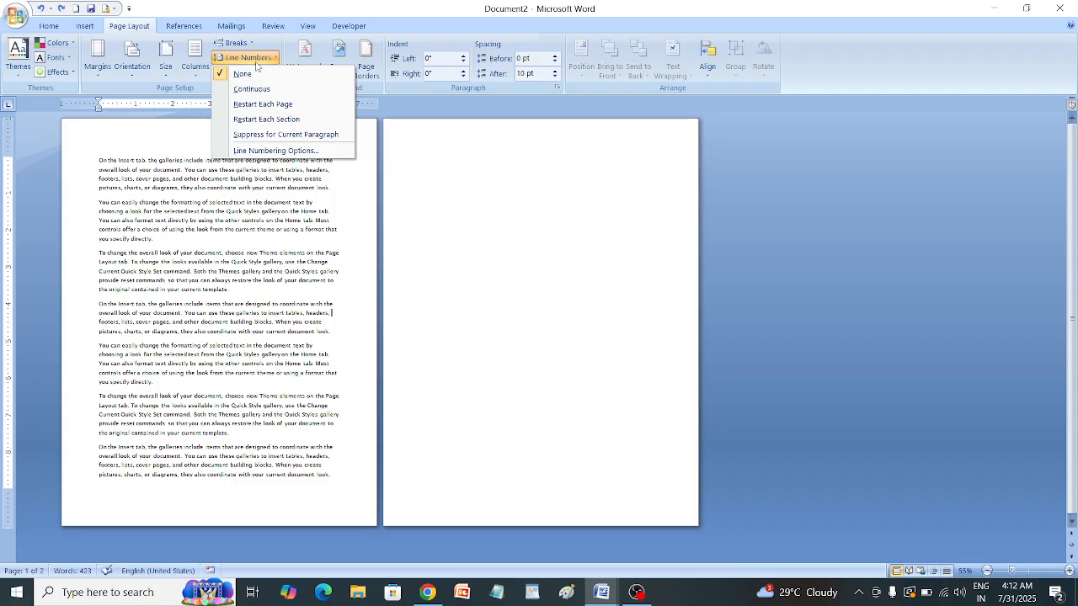
left_click(272, 90)
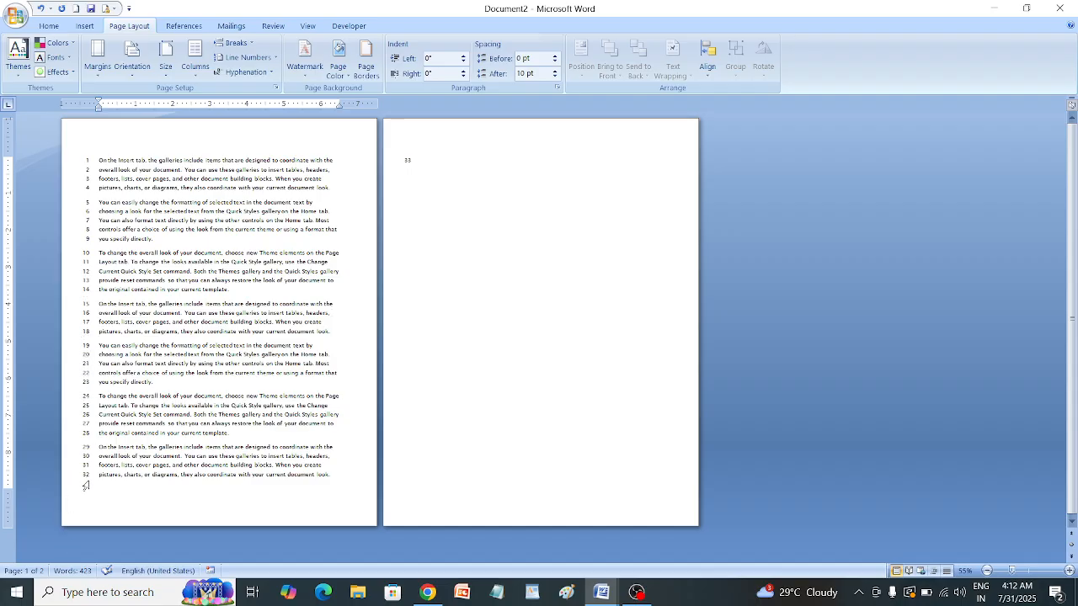
left_click(232, 43)
left_click(249, 75)
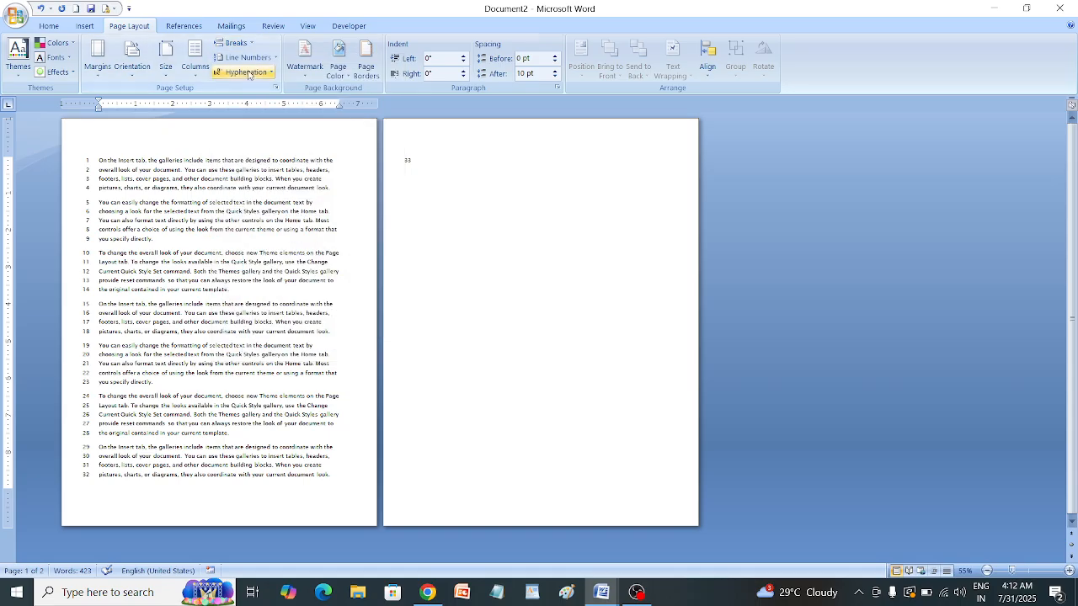
left_click(246, 57)
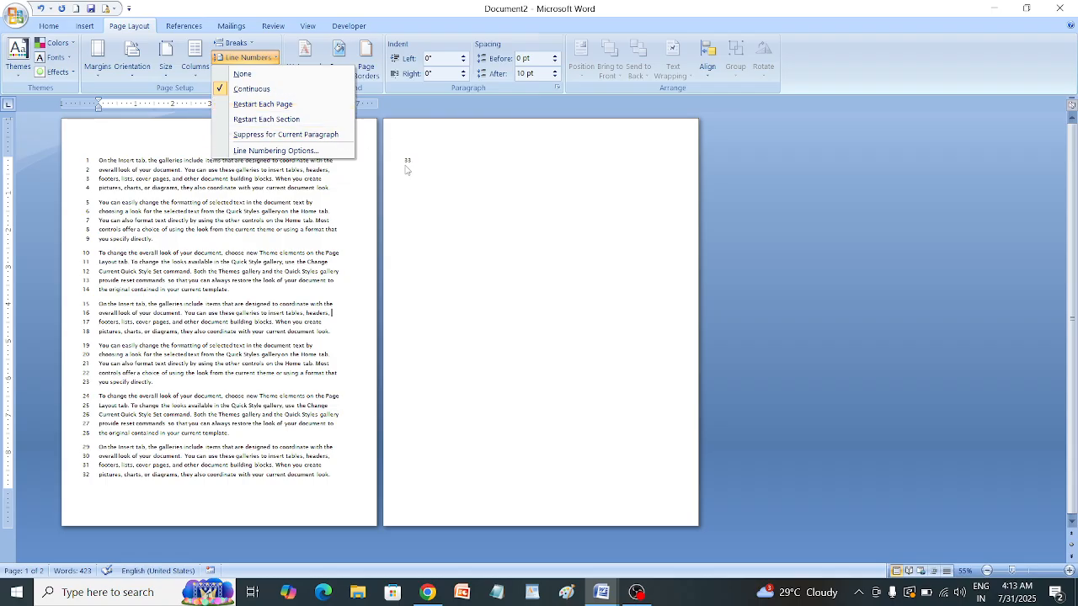
left_click(287, 456)
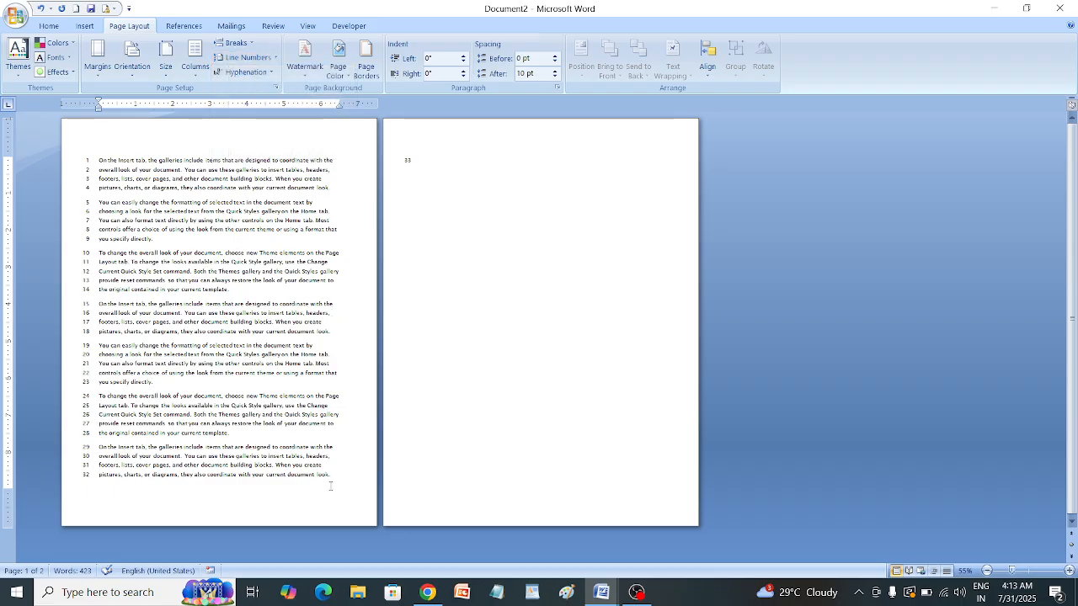
Copy the last two paragraphs of the first page and paste them at the start of the second page.
left_click_drag(330, 485, 99, 396)
key("ctrl+c")
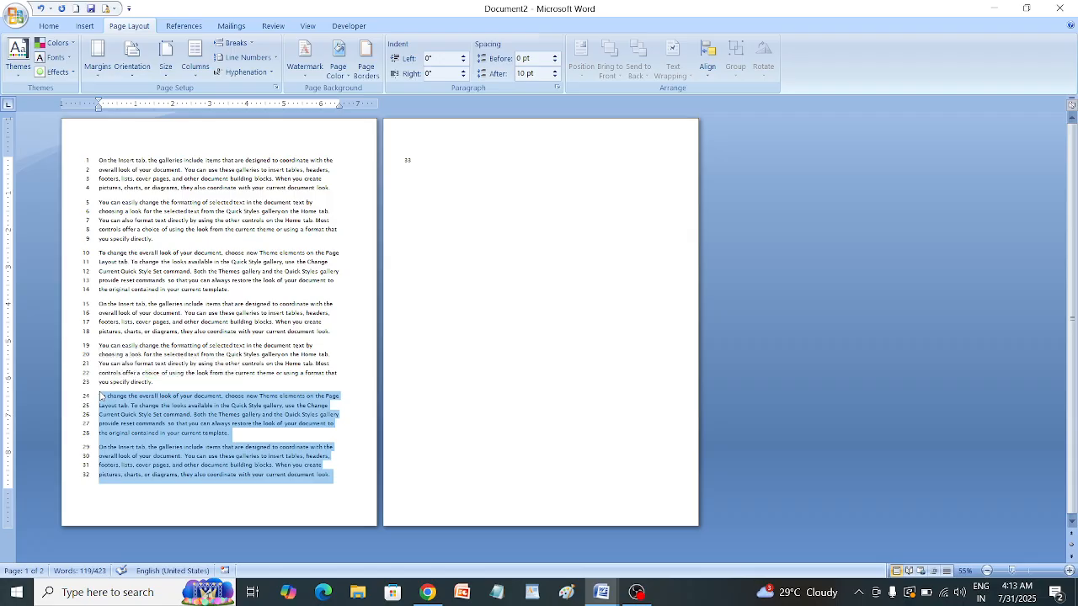
left_click(422, 165)
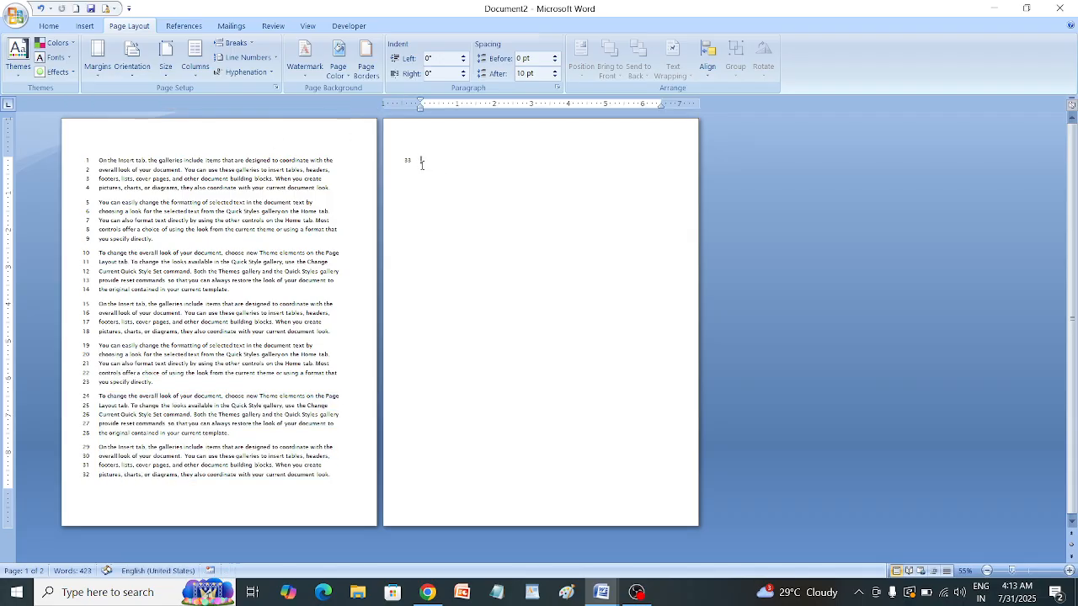
key("ctrl+v")
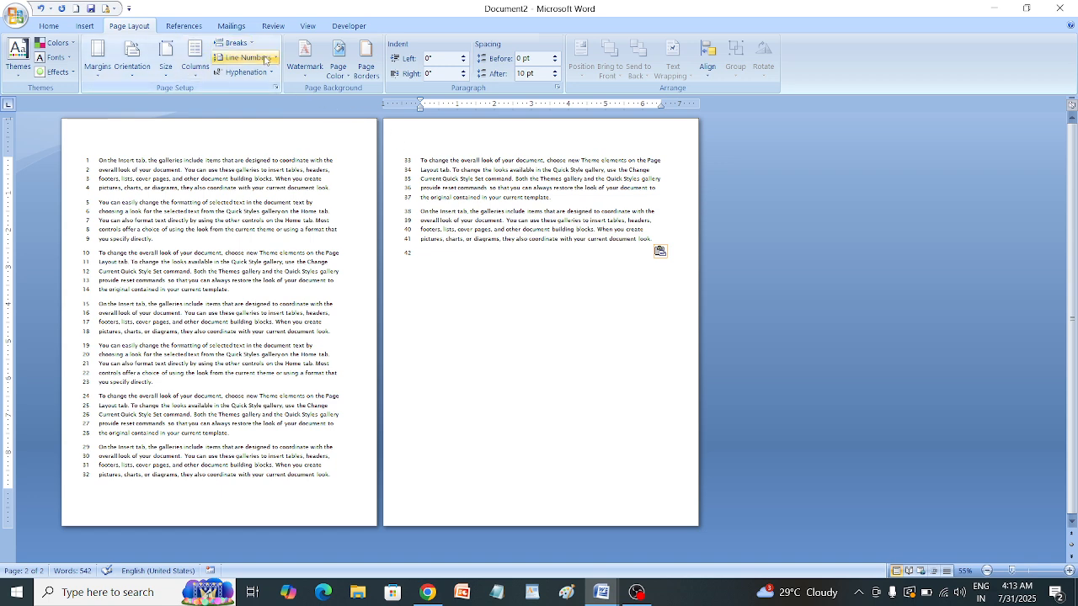
Set the line numbering to Restart Each Page.
left_click(267, 59)
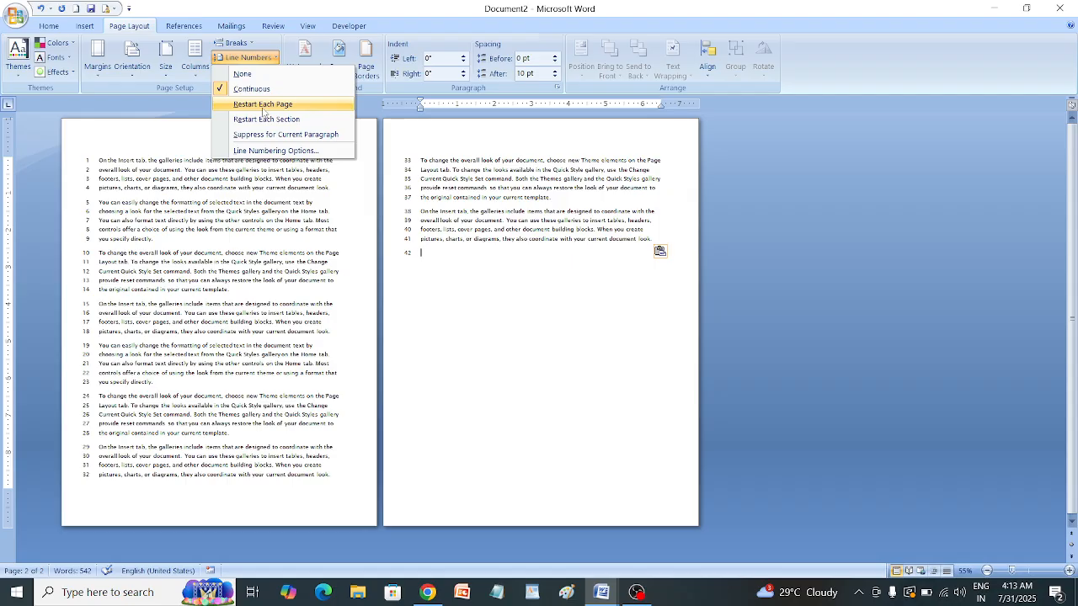
left_click(262, 107)
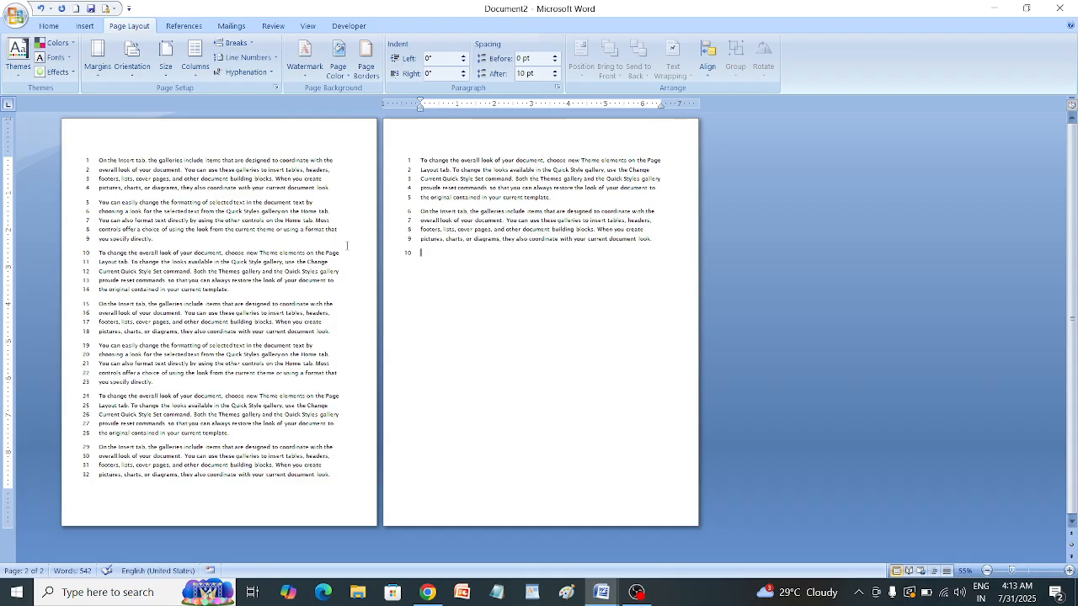
left_click(245, 57)
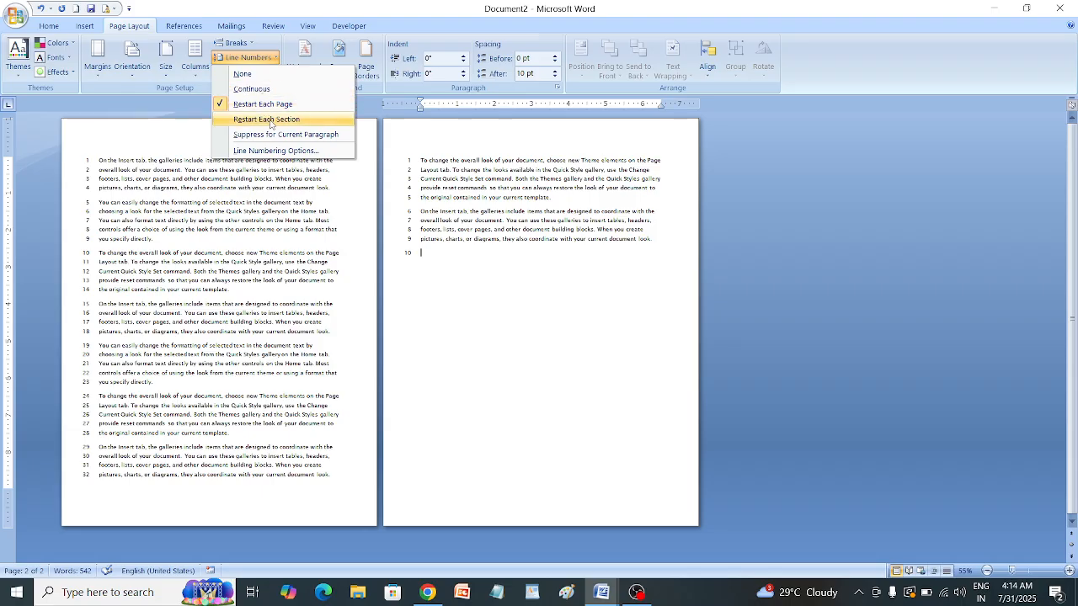
Select the first two paragraphs and insert a Continuous section break at their start.
left_click(226, 260)
left_click_drag(98, 252, 97, 159)
left_click(236, 43)
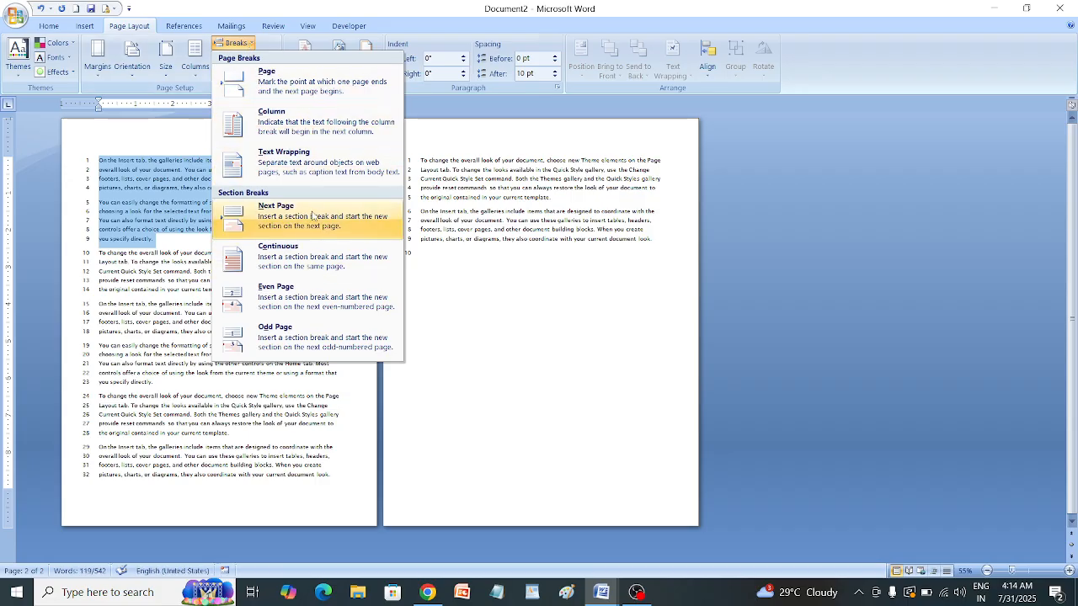
left_click(308, 261)
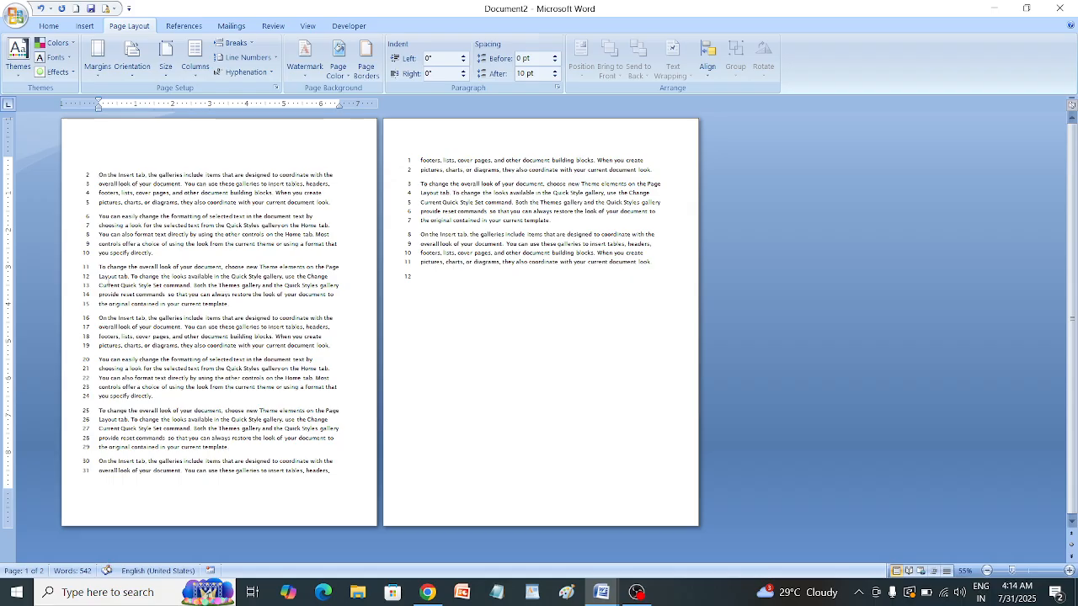
Insert a Continuous section break after the second paragraph, which ends with "you specify directly.".
left_click(95, 267)
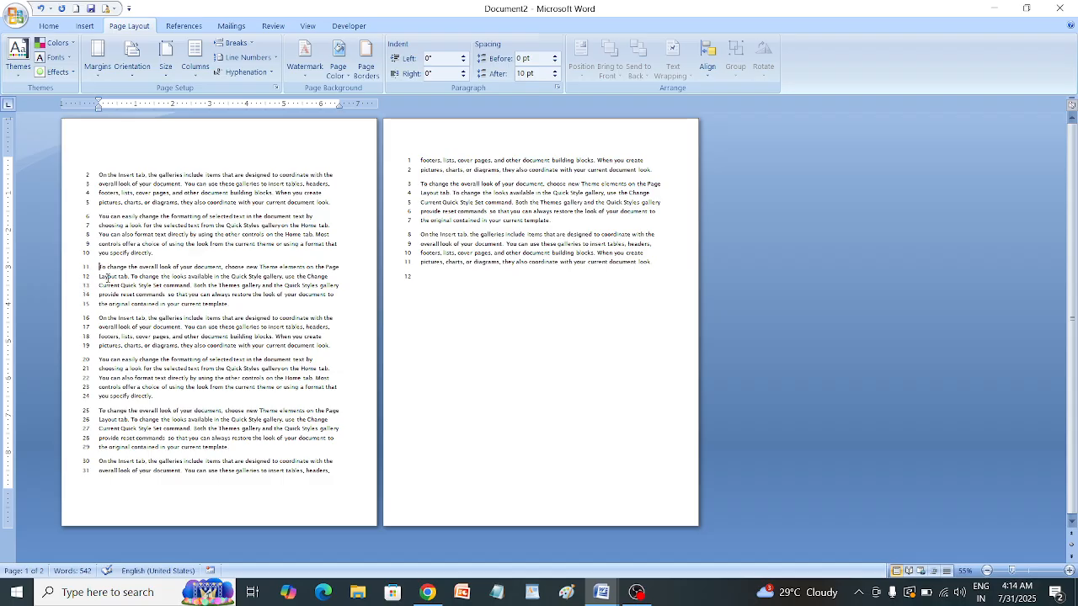
left_click_drag(230, 304, 122, 345)
left_click_drag(154, 253, 89, 165)
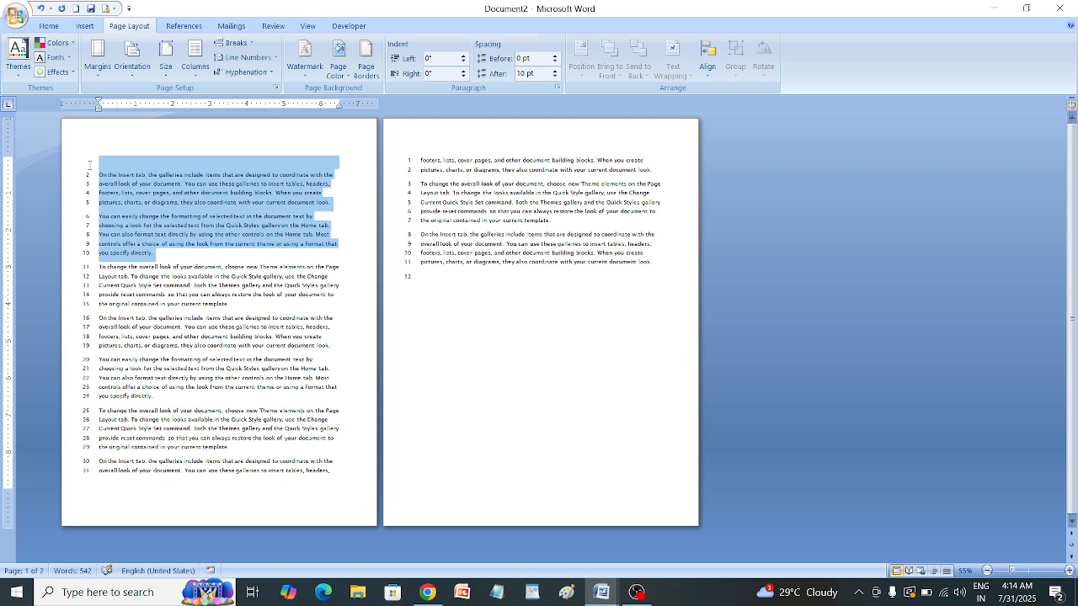
left_click(167, 256)
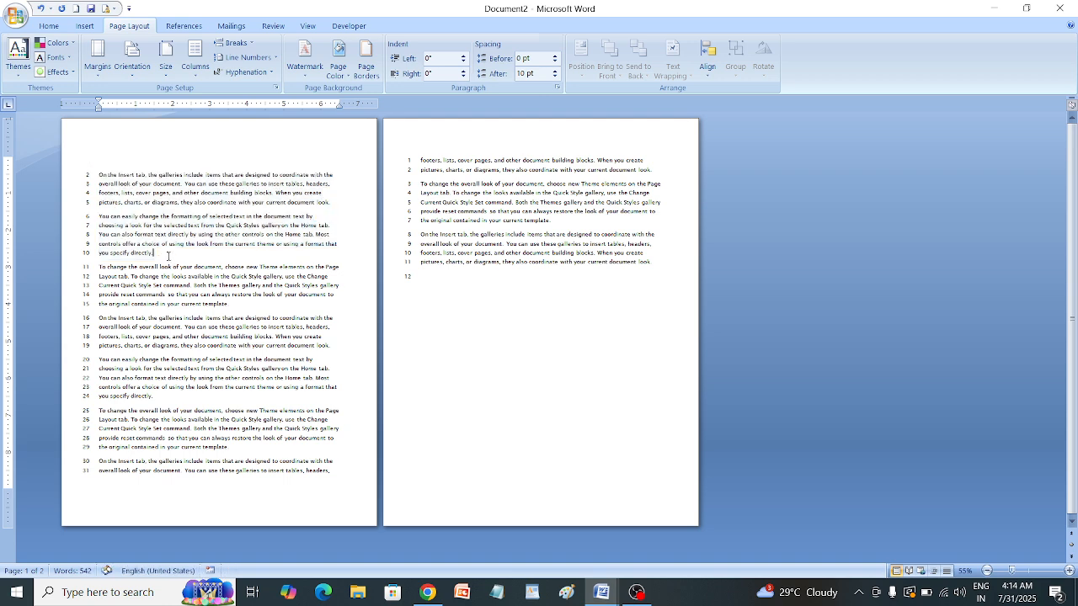
left_click(263, 60)
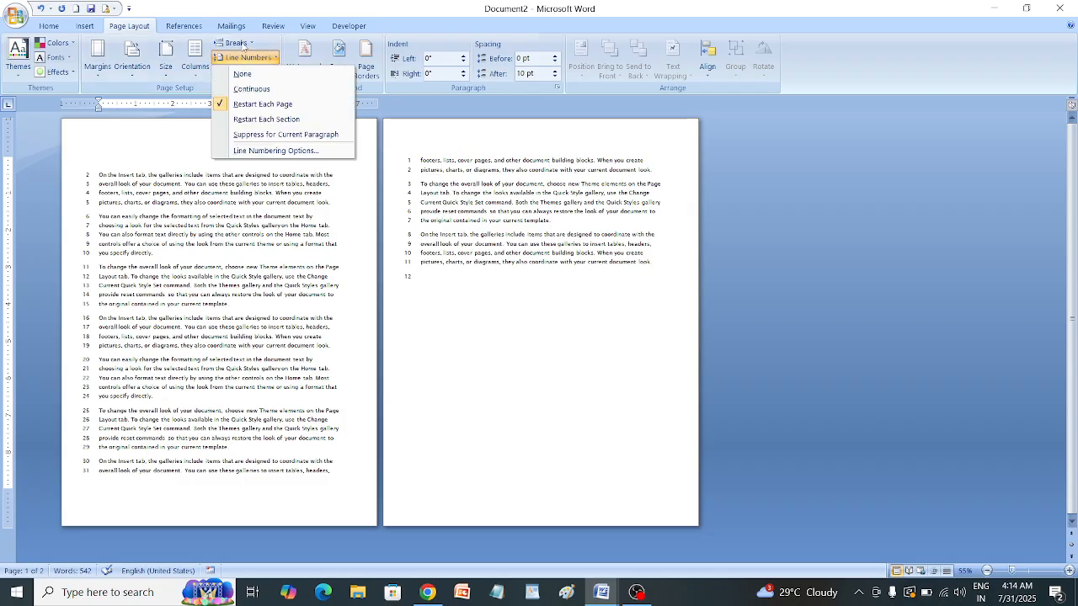
left_click(242, 43)
left_click(319, 249)
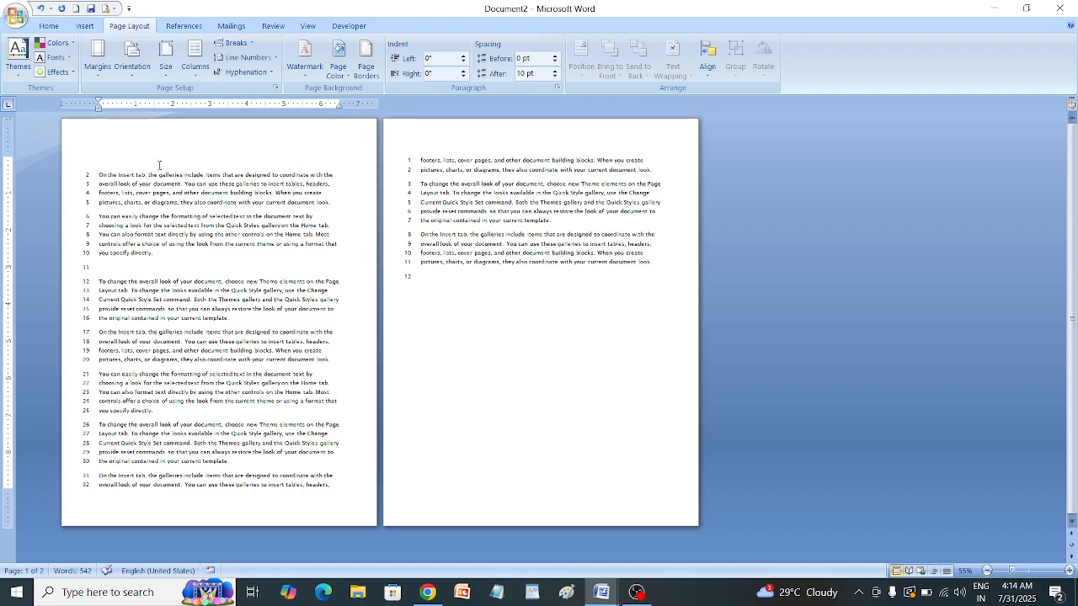
Set the line numbering to Restart Each Section and view the line numbering options without changing them.
left_click(275, 58)
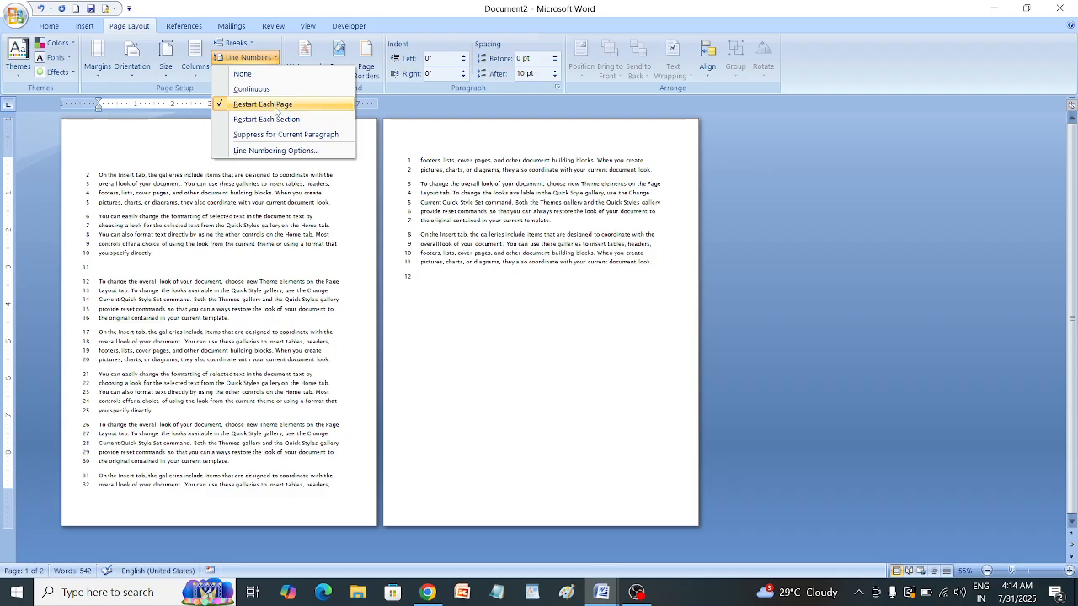
left_click(266, 119)
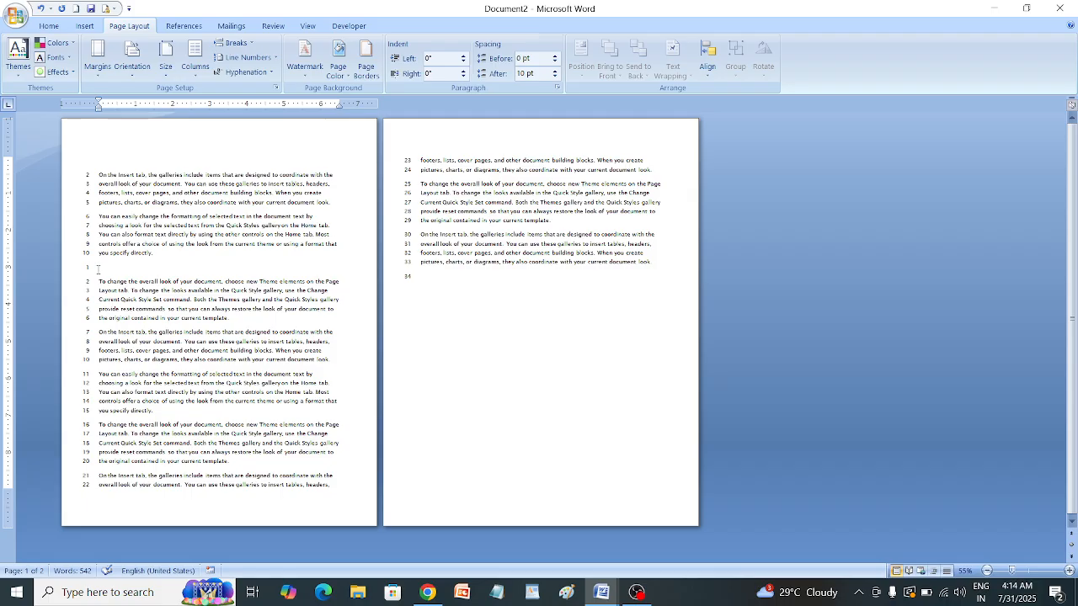
left_click(272, 58)
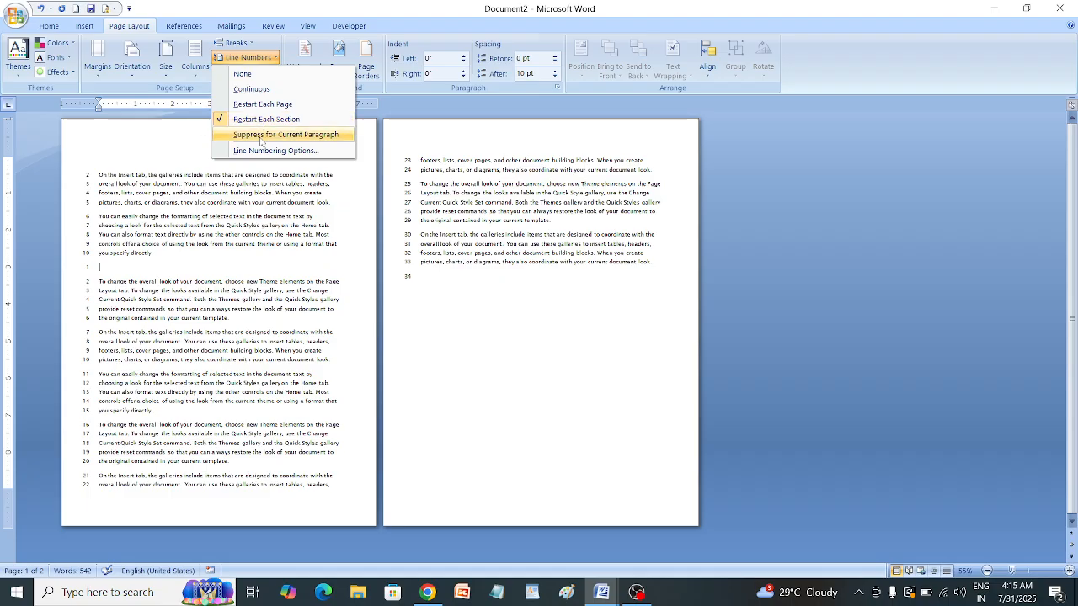
left_click(311, 151)
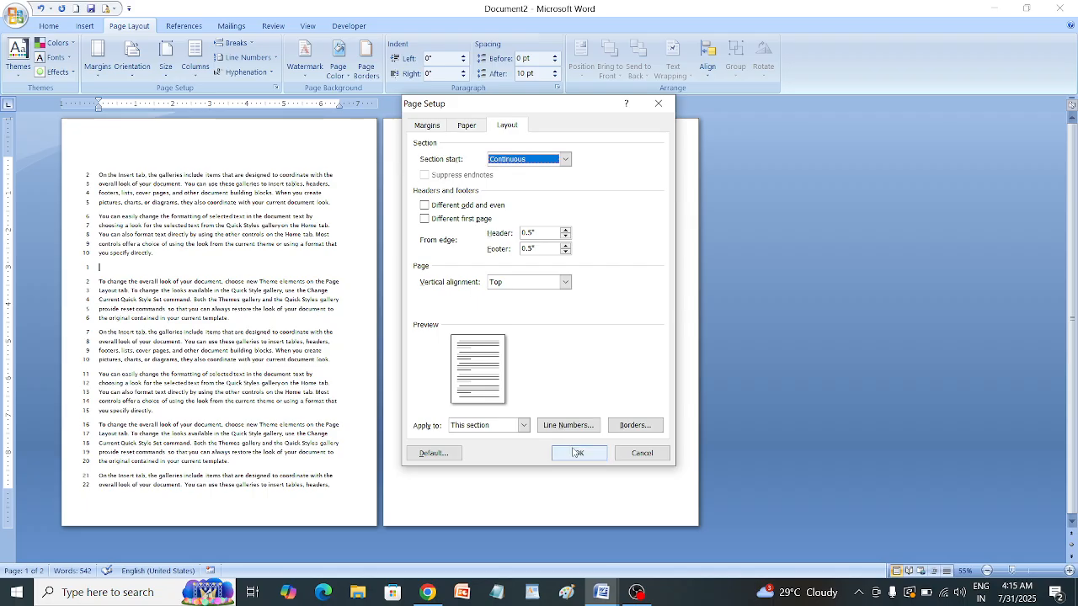
left_click(674, 105)
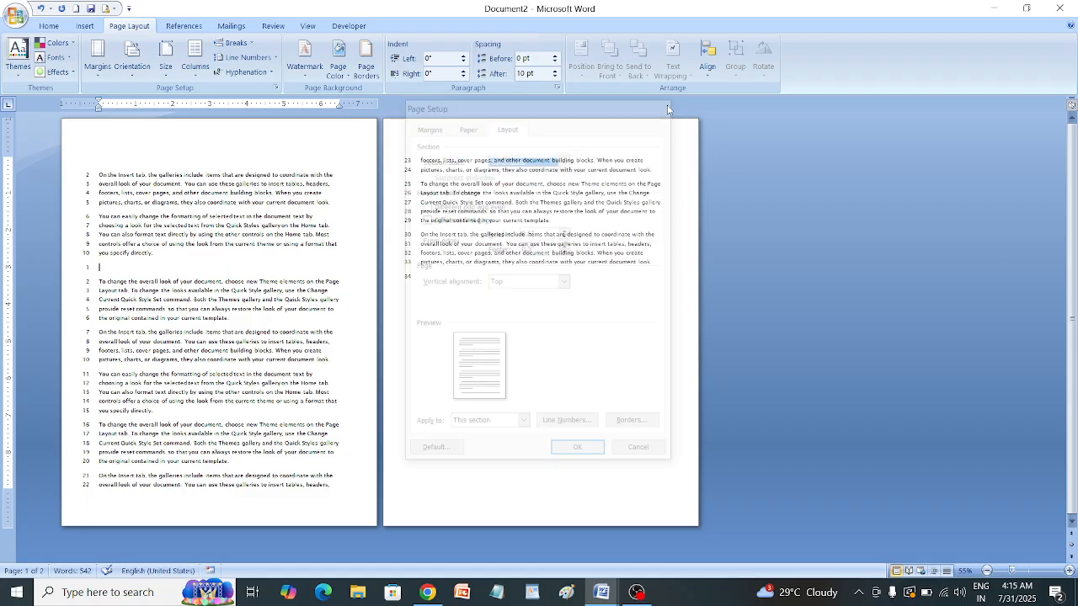
Set the line numbering to None for the last section and for the blank section at the document's start.
left_click(245, 57)
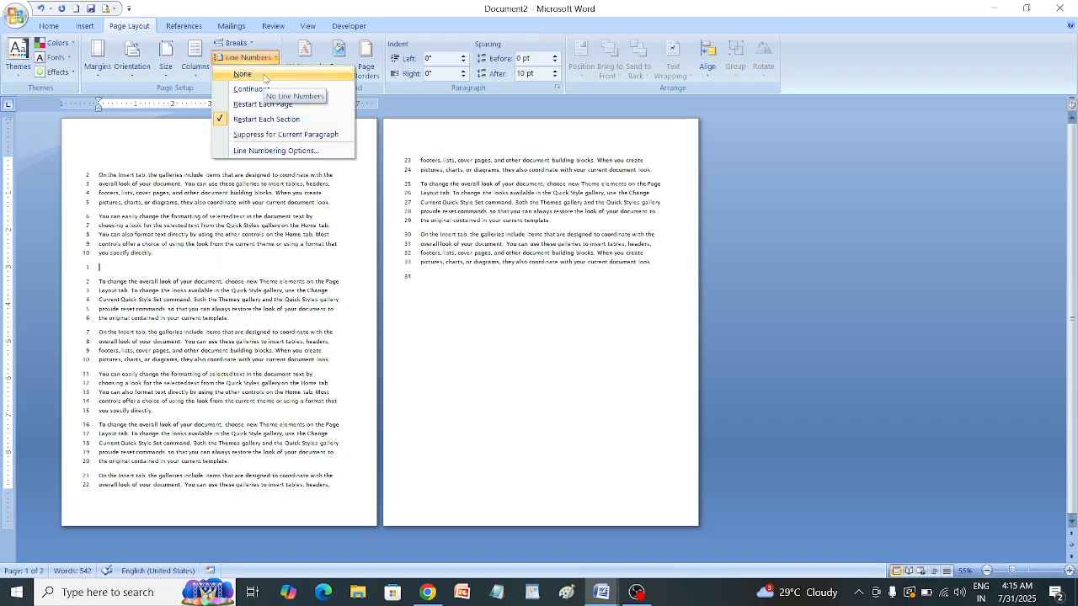
left_click(261, 74)
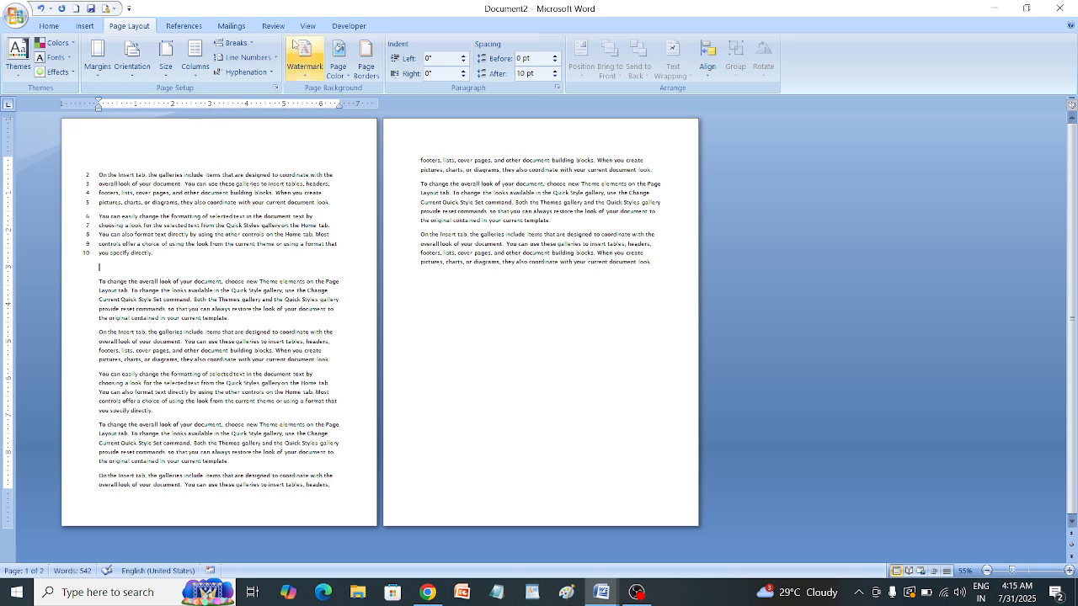
left_click(244, 57)
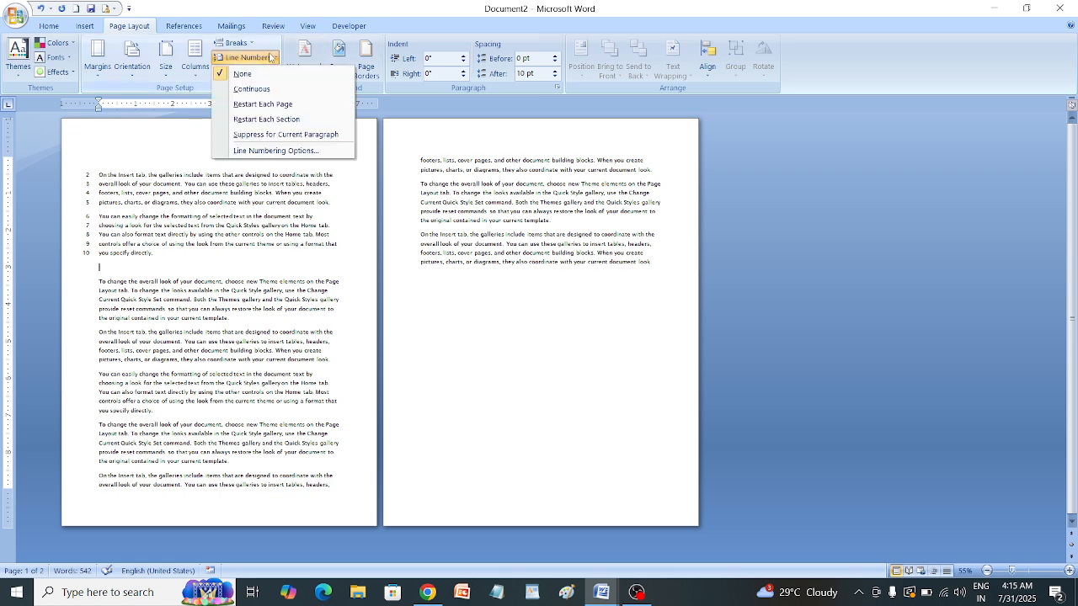
left_click(244, 74)
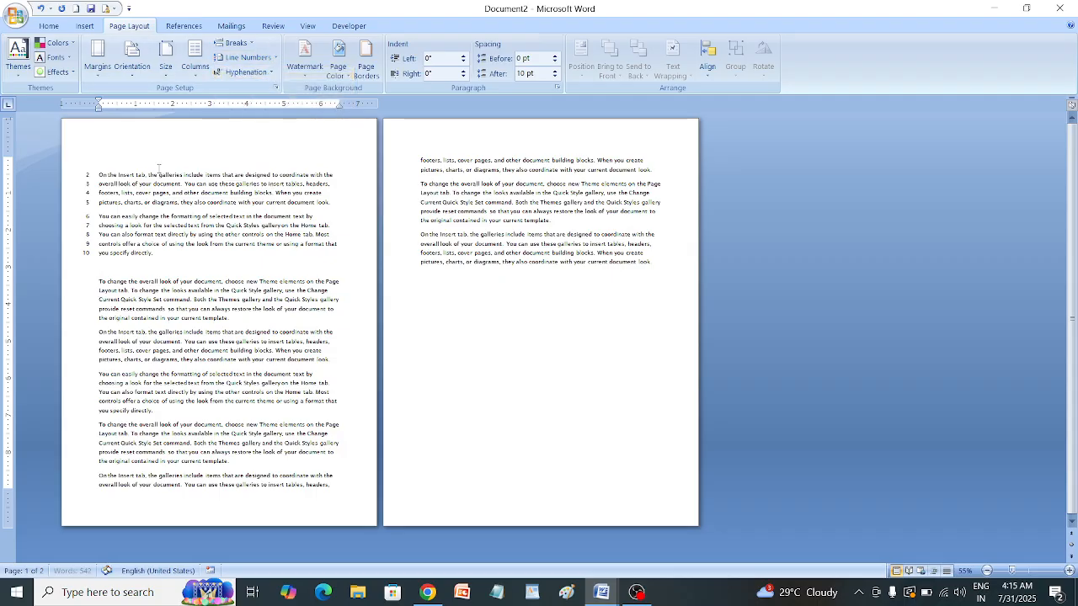
left_click(268, 58)
left_click(264, 75)
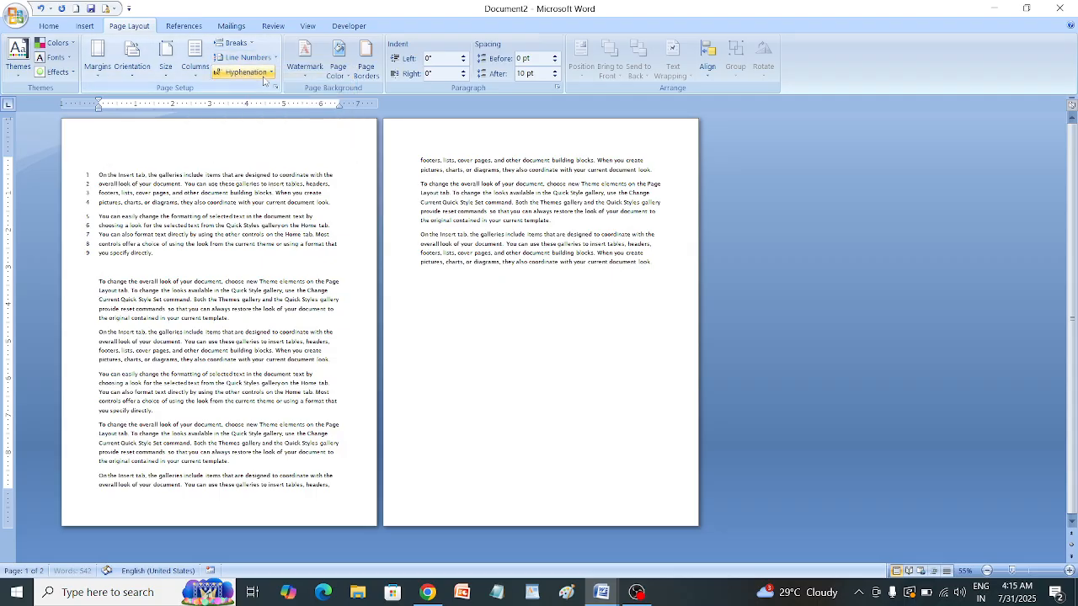
Set the line numbering to None for the section containing the first two paragraphs.
left_click_drag(67, 254, 66, 137)
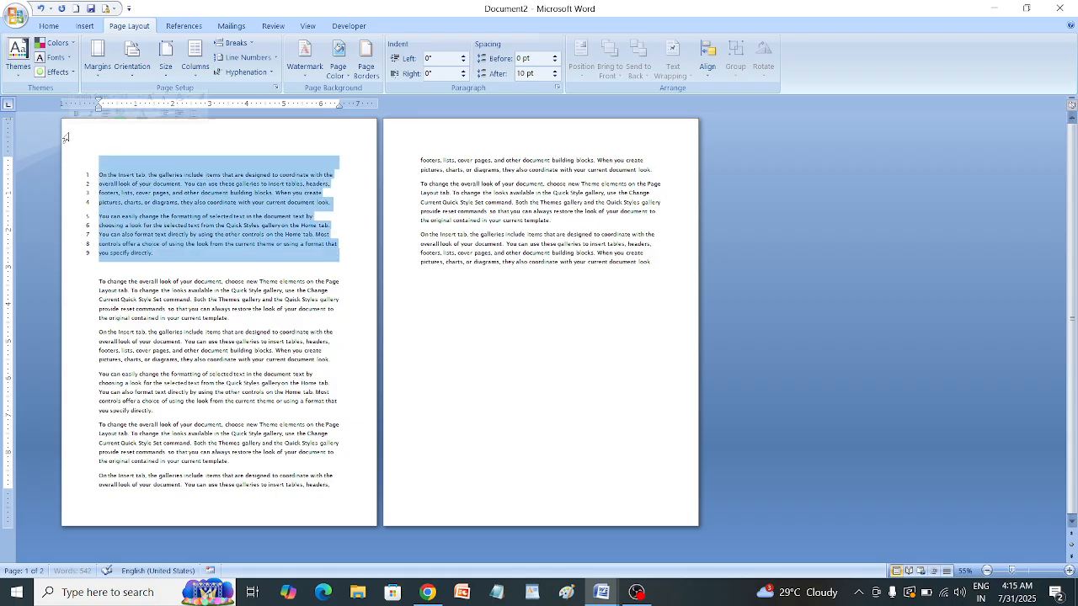
left_click(246, 57)
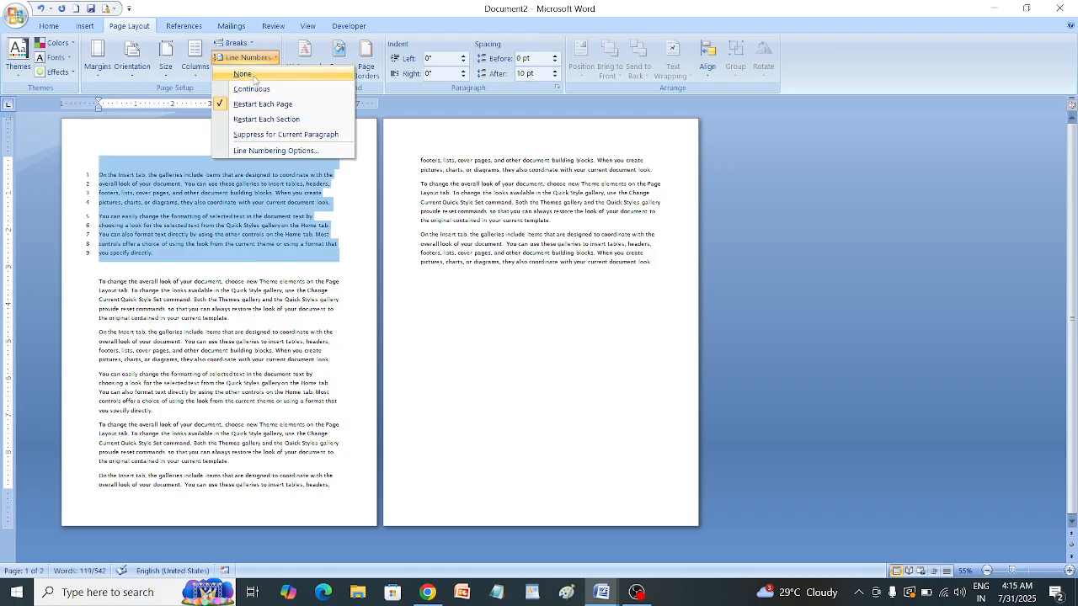
left_click(243, 74)
left_click(245, 268)
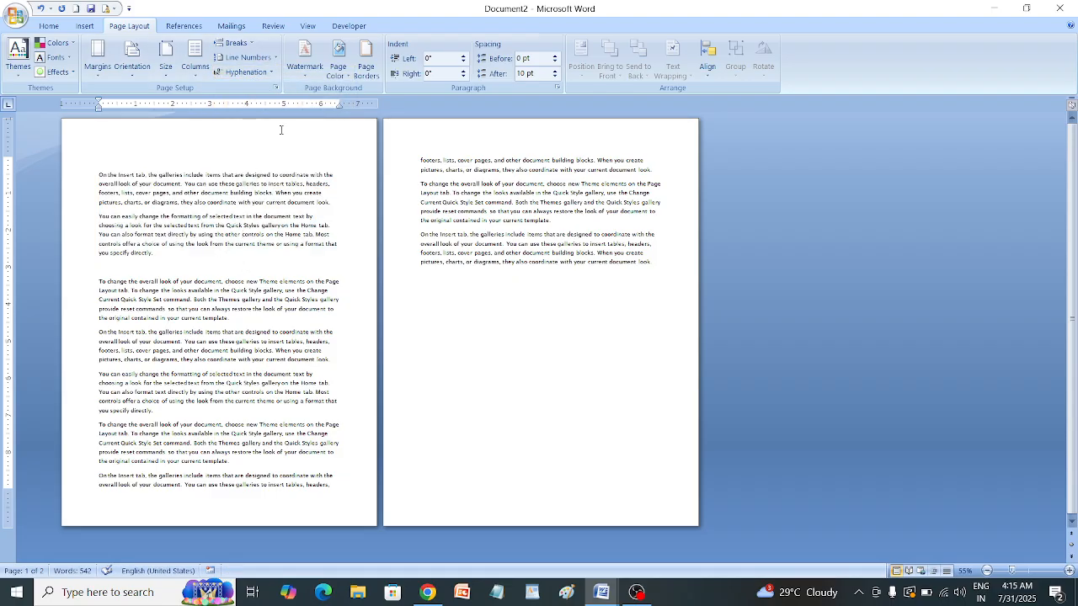
Apply Automatic hyphenation to the document and set hyphenation back to None.
left_click(267, 73)
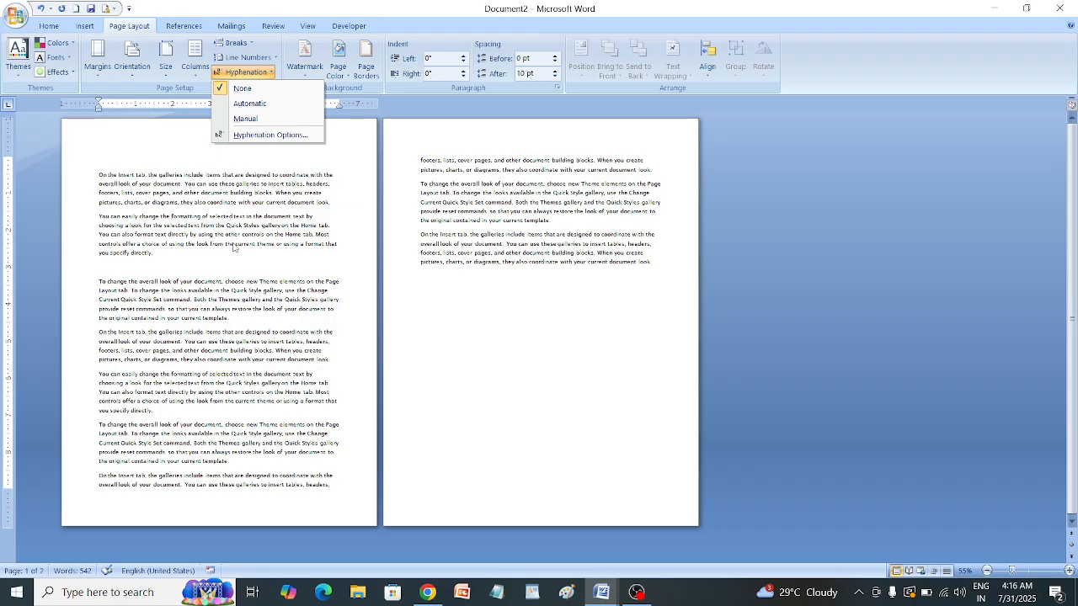
left_click(271, 104)
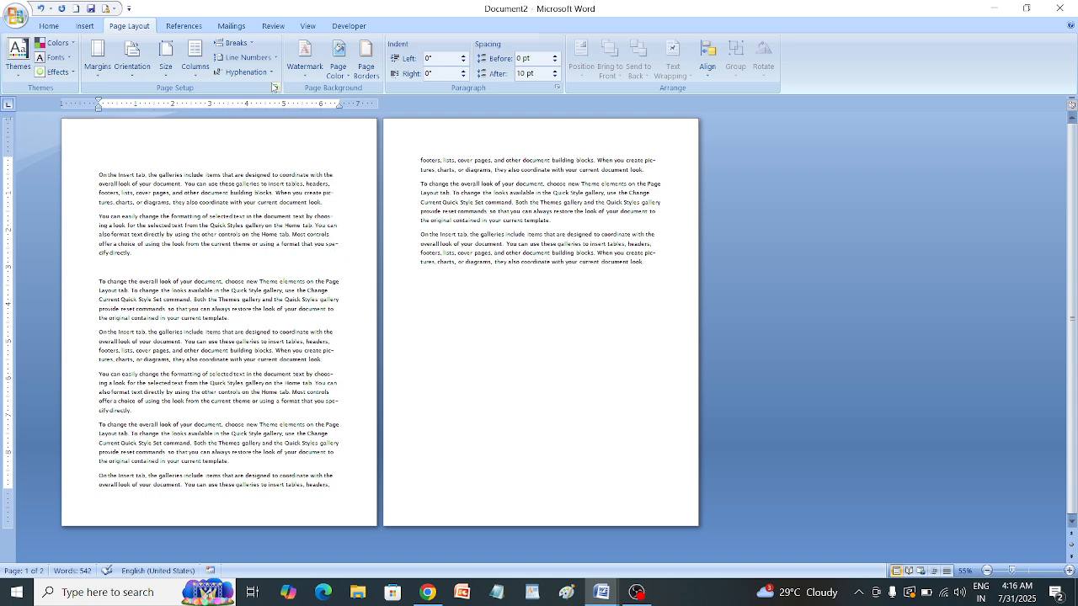
left_click(251, 72)
left_click(262, 86)
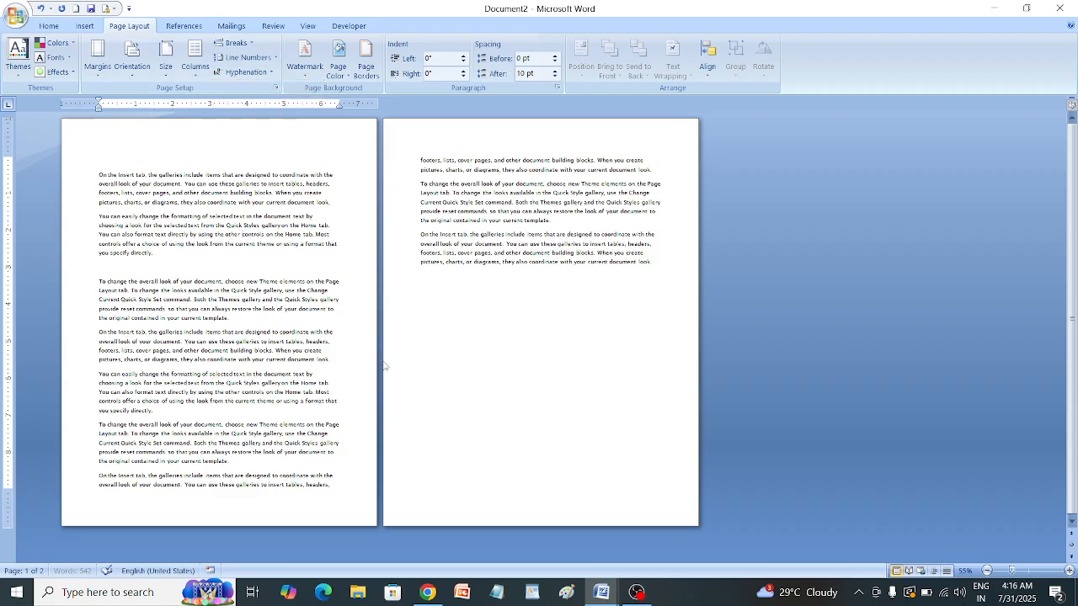
Change the word "create" to "crr" in the last sentence of the first paragraph.
left_click(1024, 570)
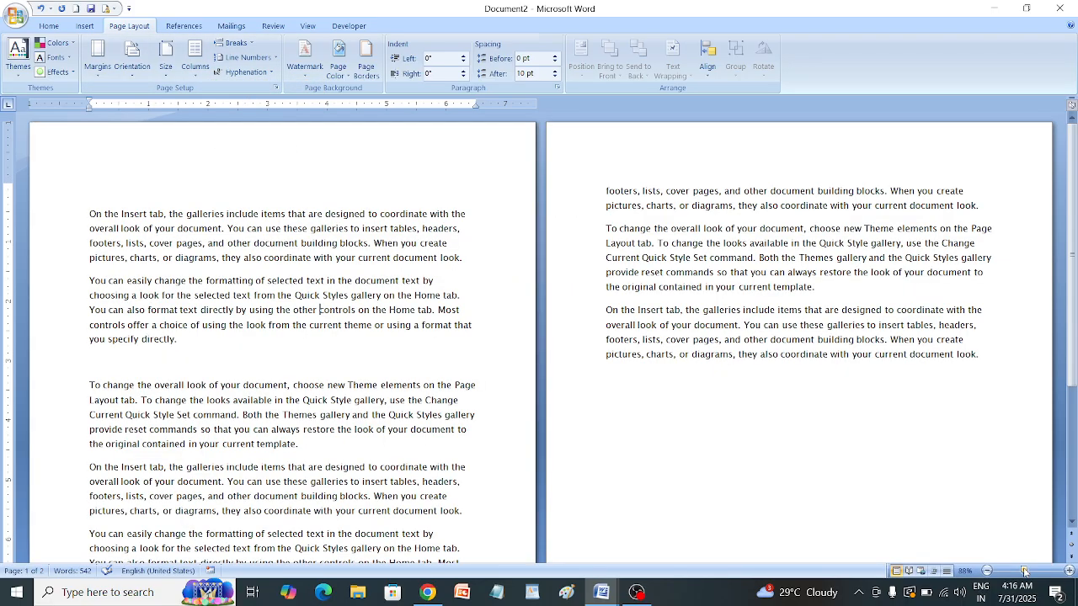
left_click(1029, 571)
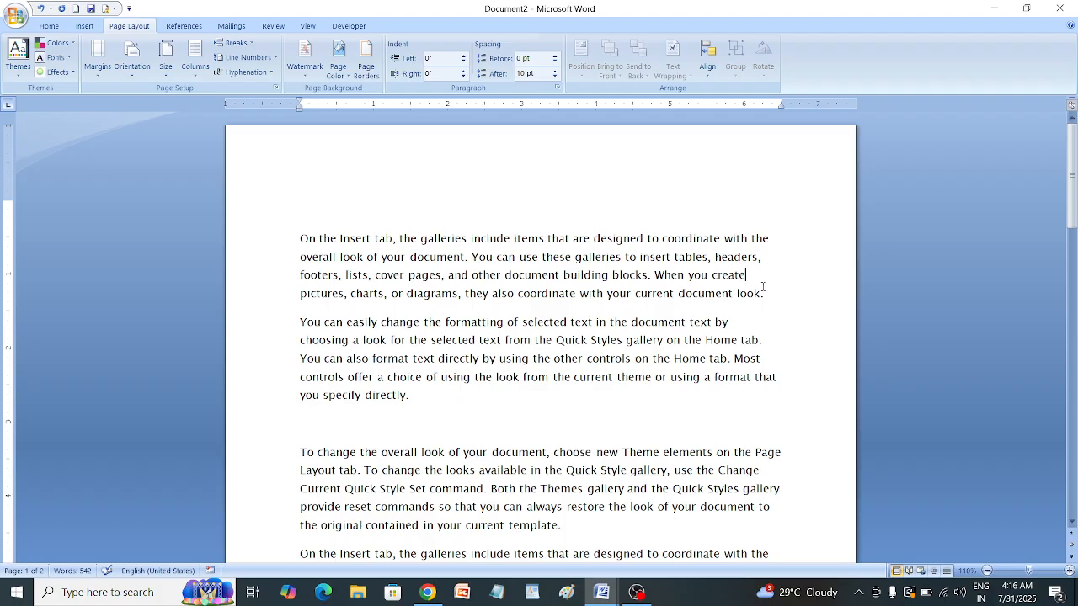
key("BackSpace")
key("BackSpace")
key("BackSpace")
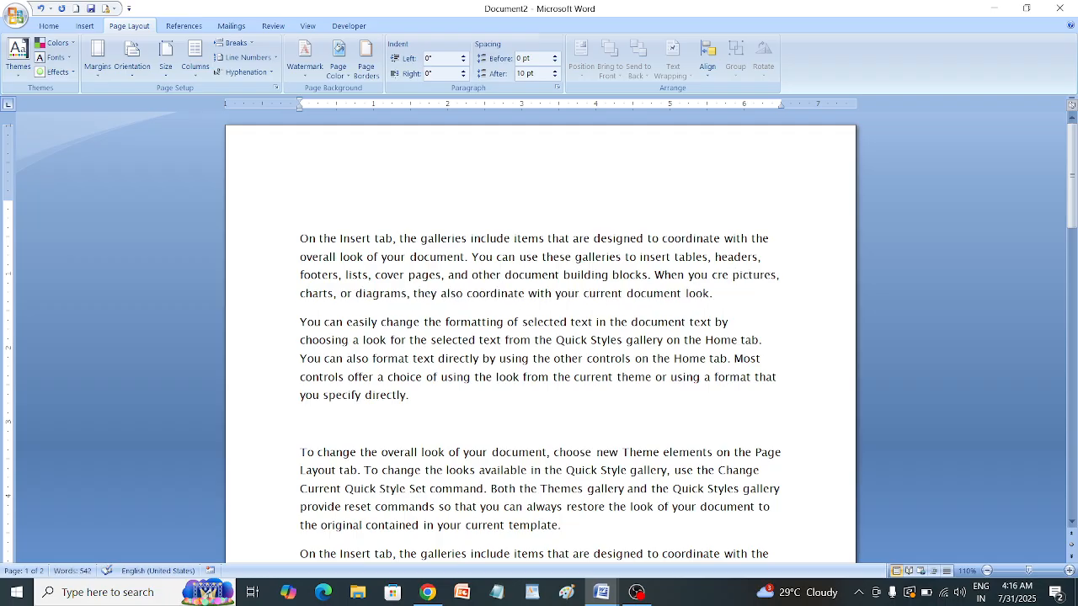
key("BackSpace")
type("re")
key("BackSpace")
left_click_drag(727, 274, 680, 255)
left_click(739, 299)
Increase the first paragraph's font size to 14.
left_click_drag(726, 296, 237, 184)
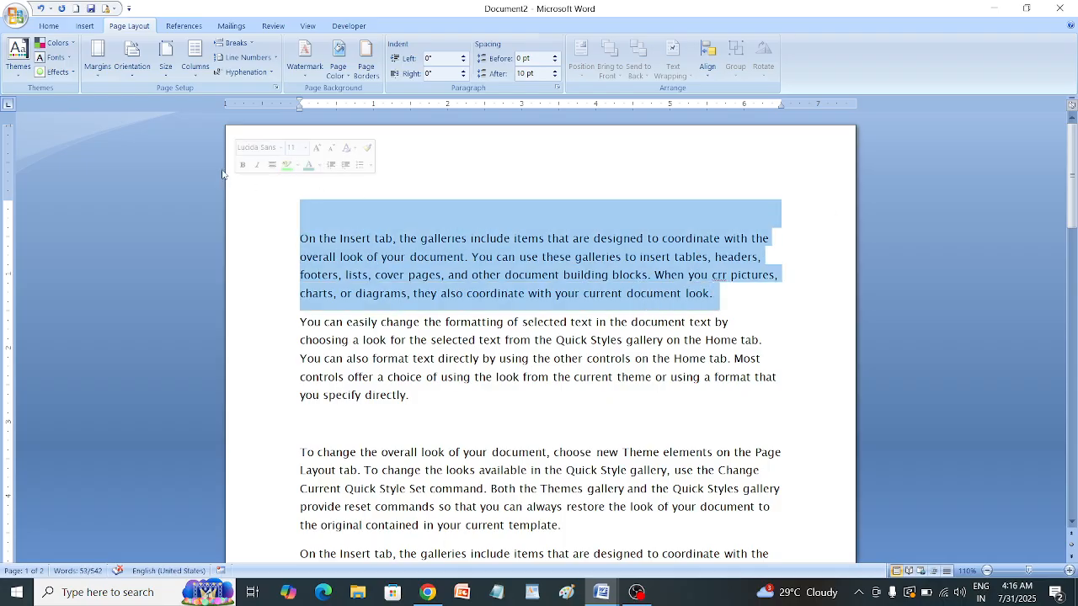
left_click(49, 27)
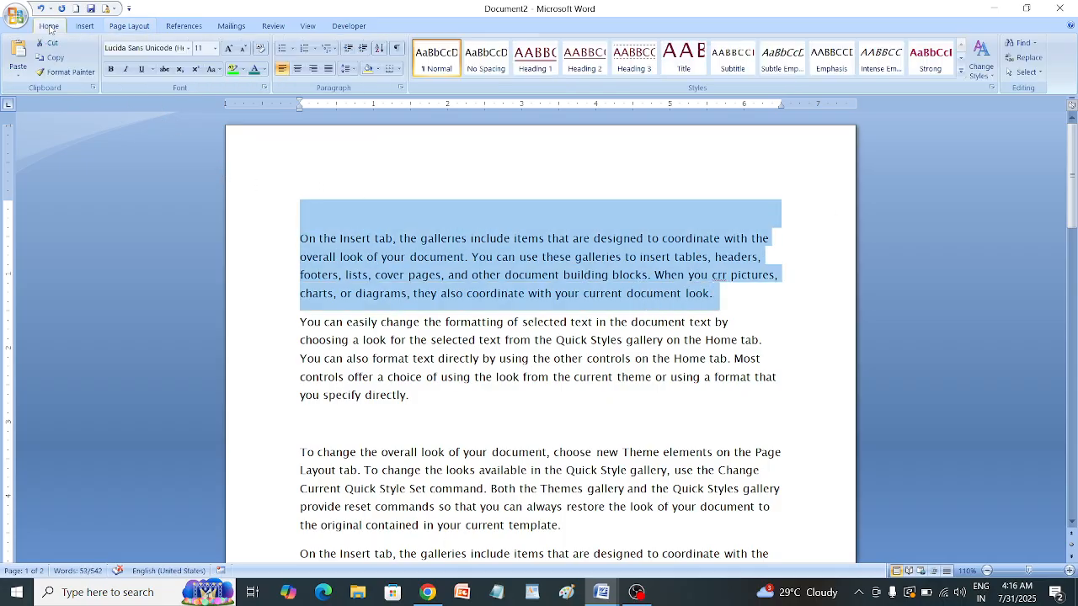
left_click(228, 48)
left_click(229, 48)
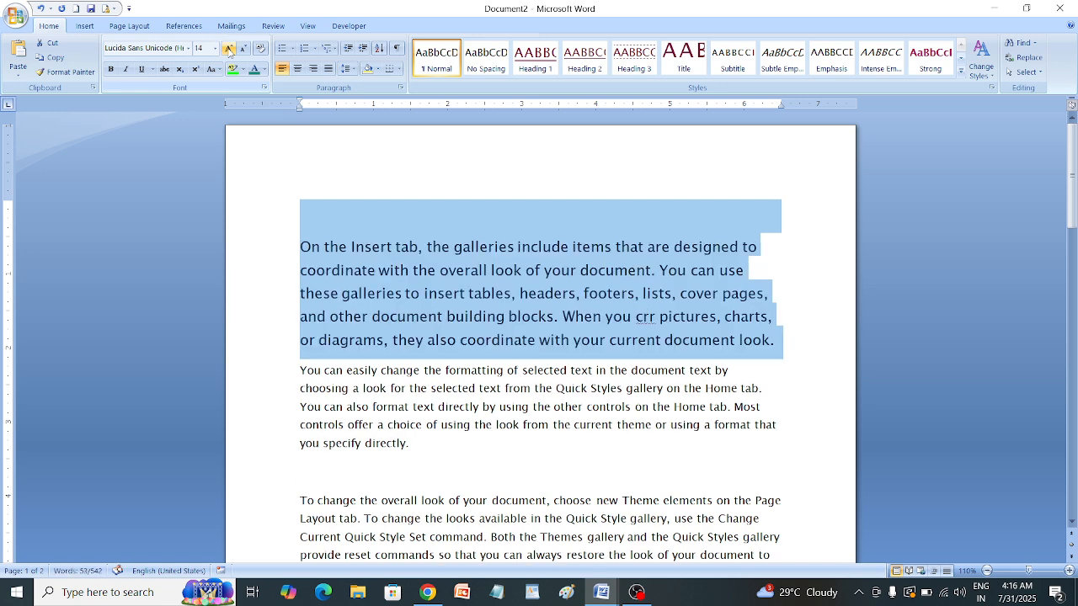
left_click(513, 296)
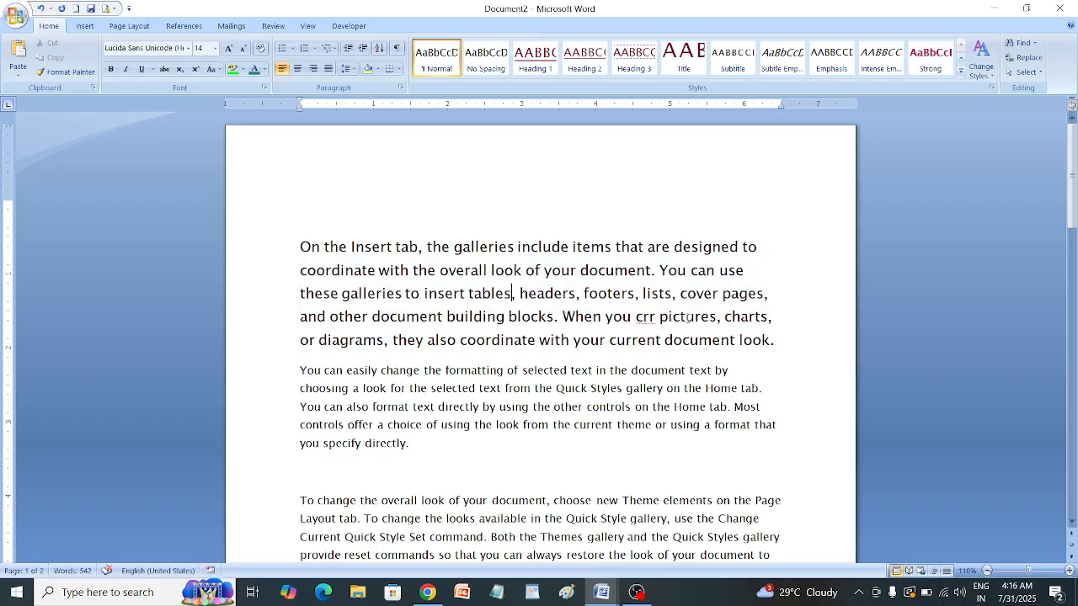
Delete the word "crr" from the first paragraph and replace "use" after "You can" with "bueaty".
double_click(645, 317)
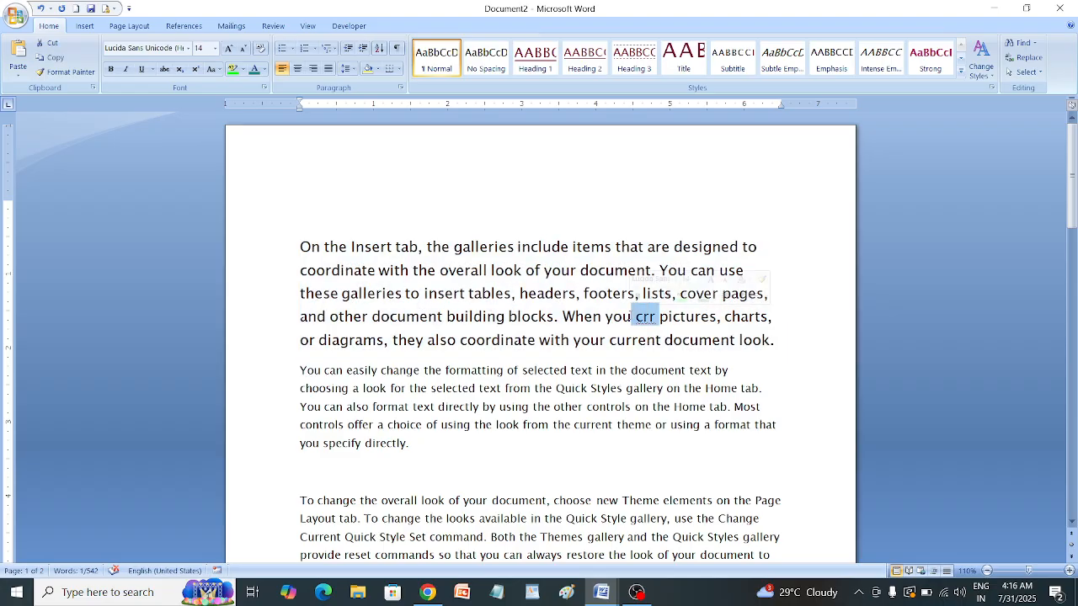
key("BackSpace")
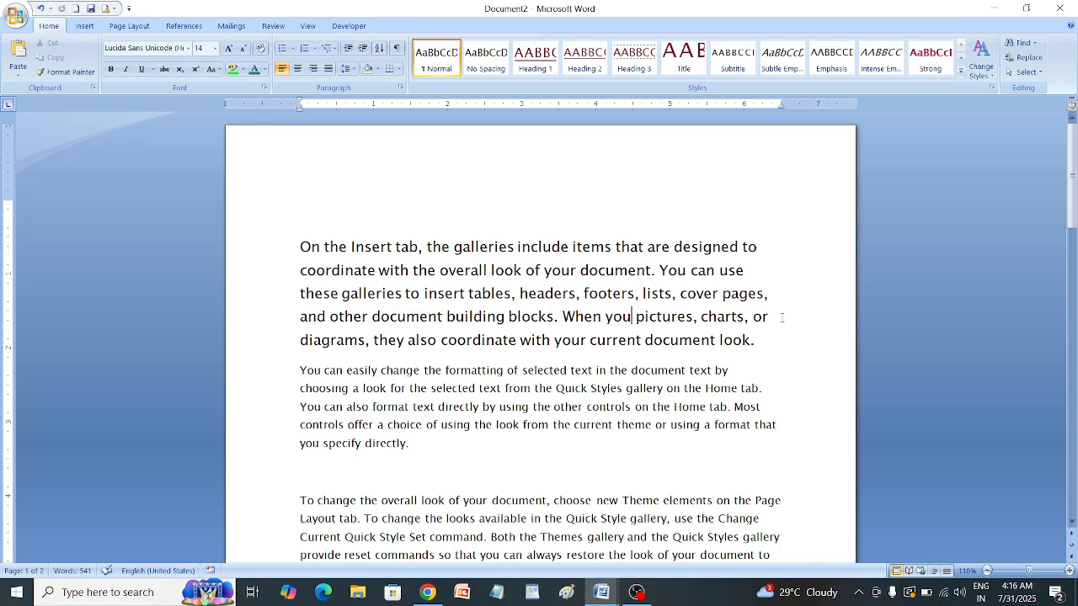
left_click(748, 270)
key("BackSpace")
key("BackSpace")
key("BackSpace")
key("BackSpace")
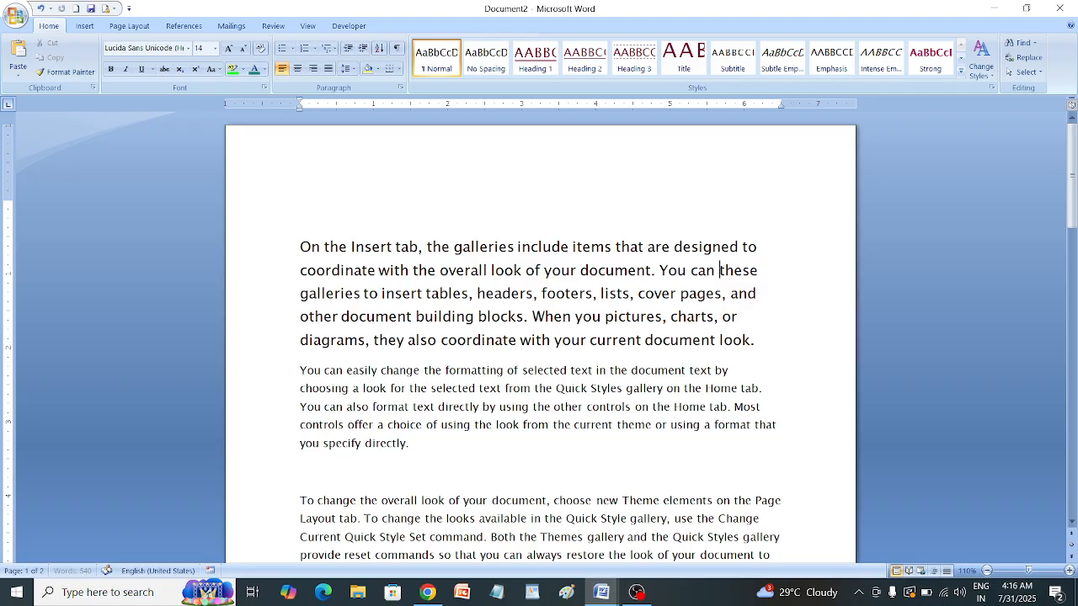
type("buea")
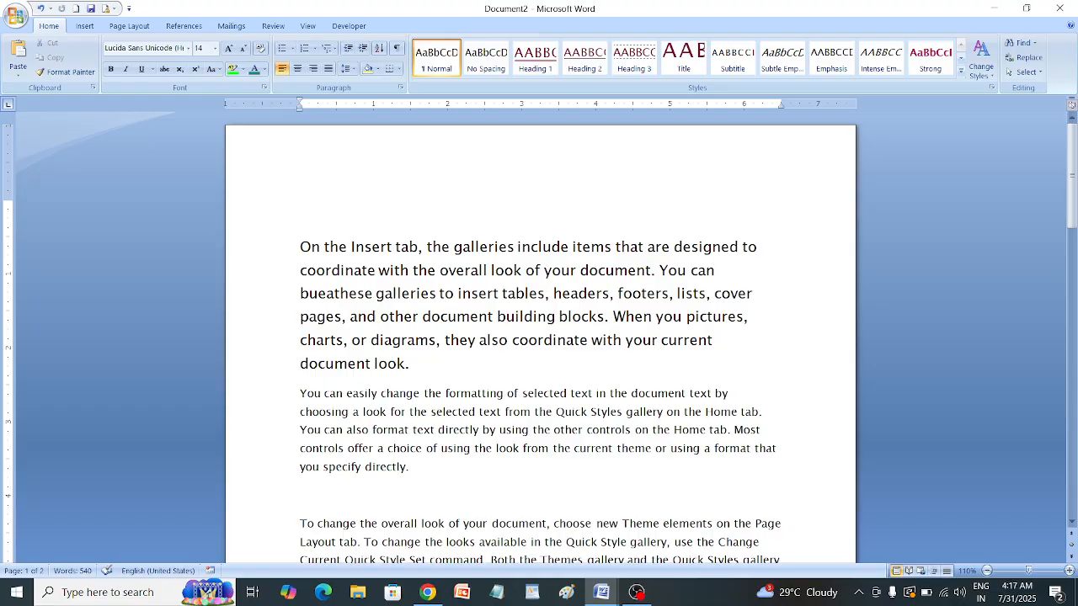
type("ty")
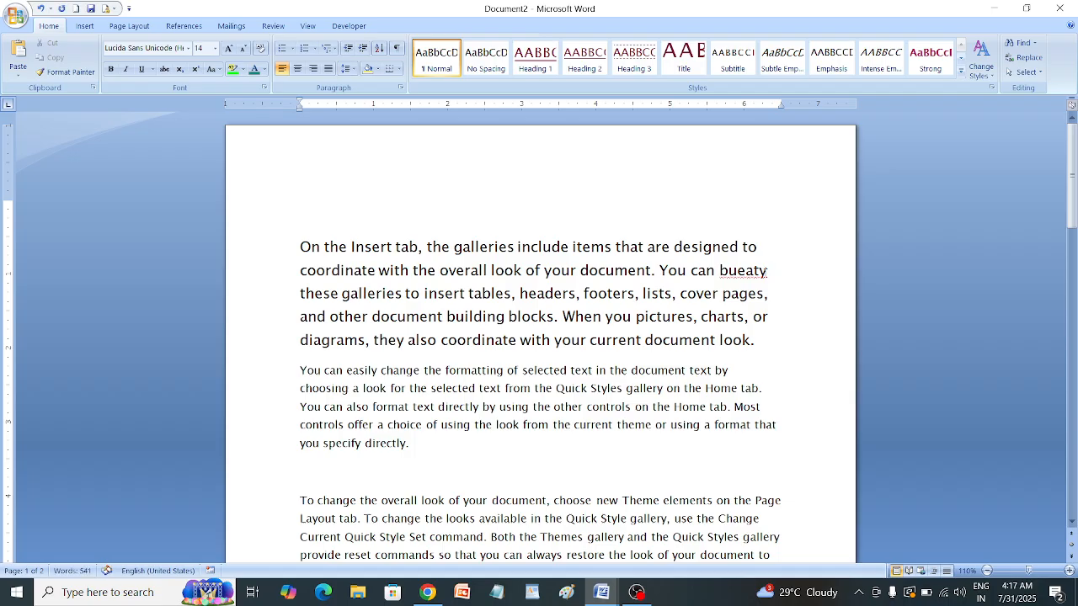
Replace "bueaty" after "You can" in the first paragraph with the longer word "bueatuifull".
key("BackSpace")
key("BackSpace")
key("BackSpace")
key("BackSpace")
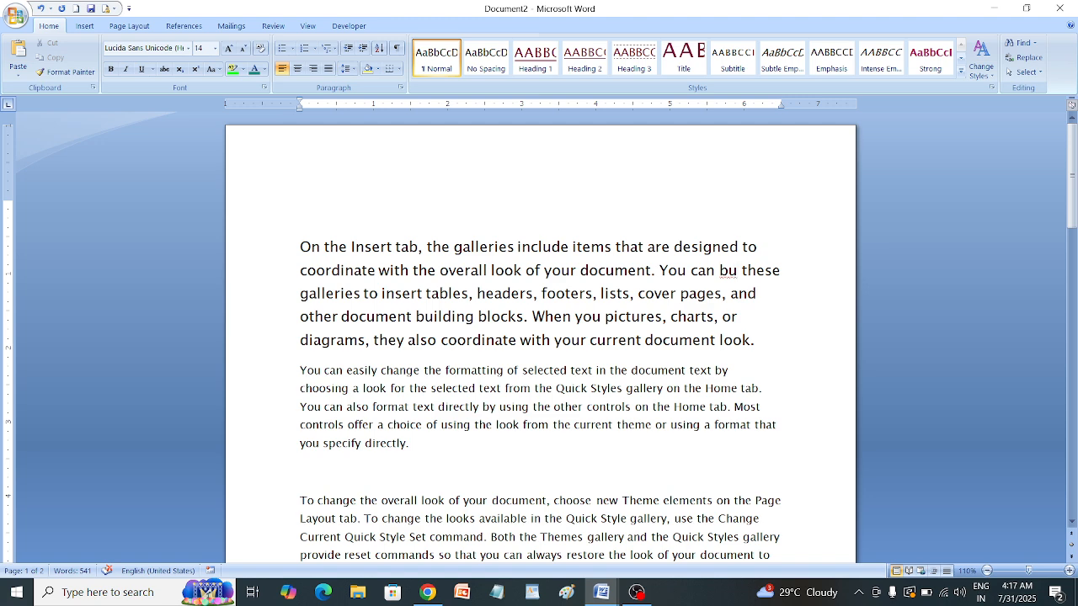
key("BackSpace")
type("buet")
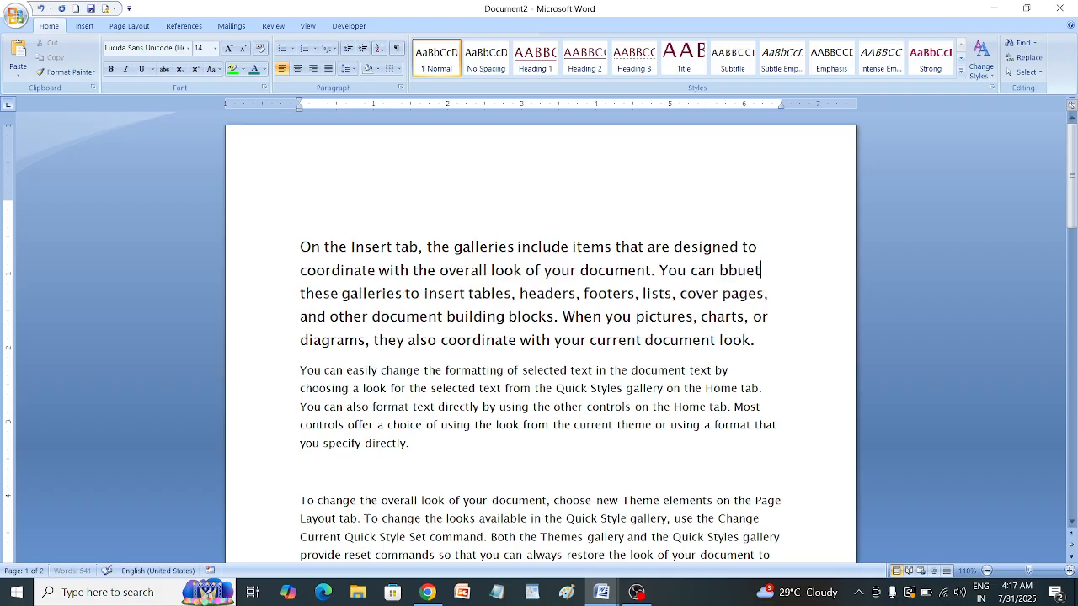
key("BackSpace")
key("BackSpace")
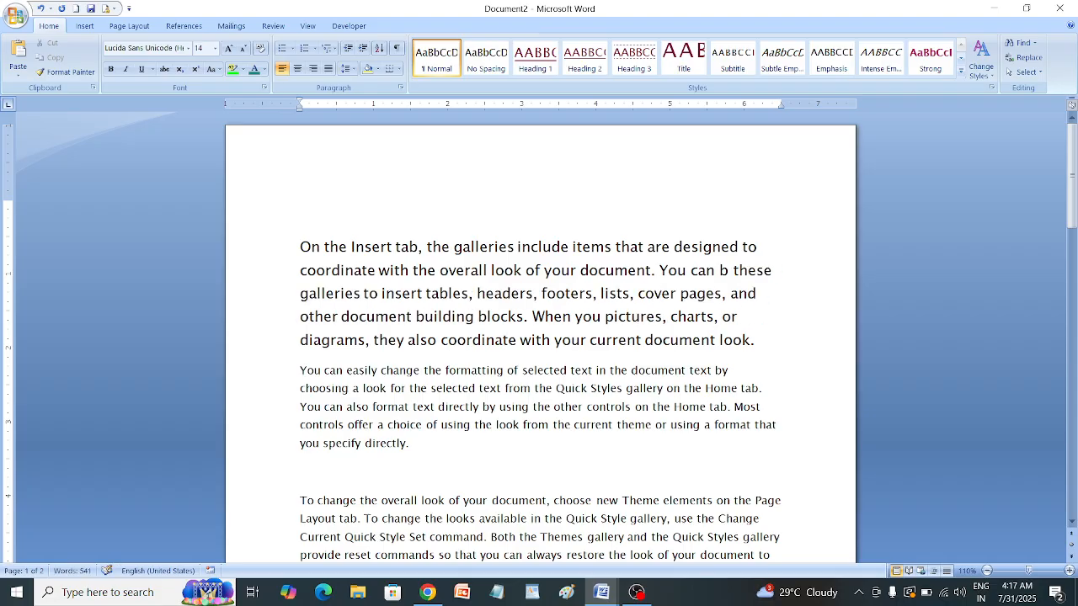
type("ut")
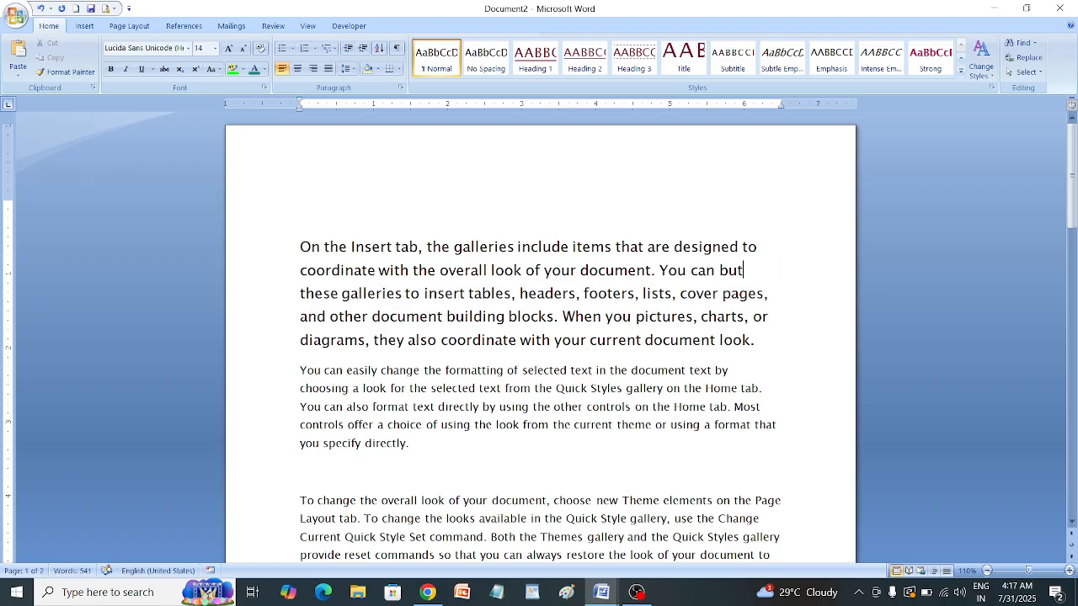
key("BackSpace")
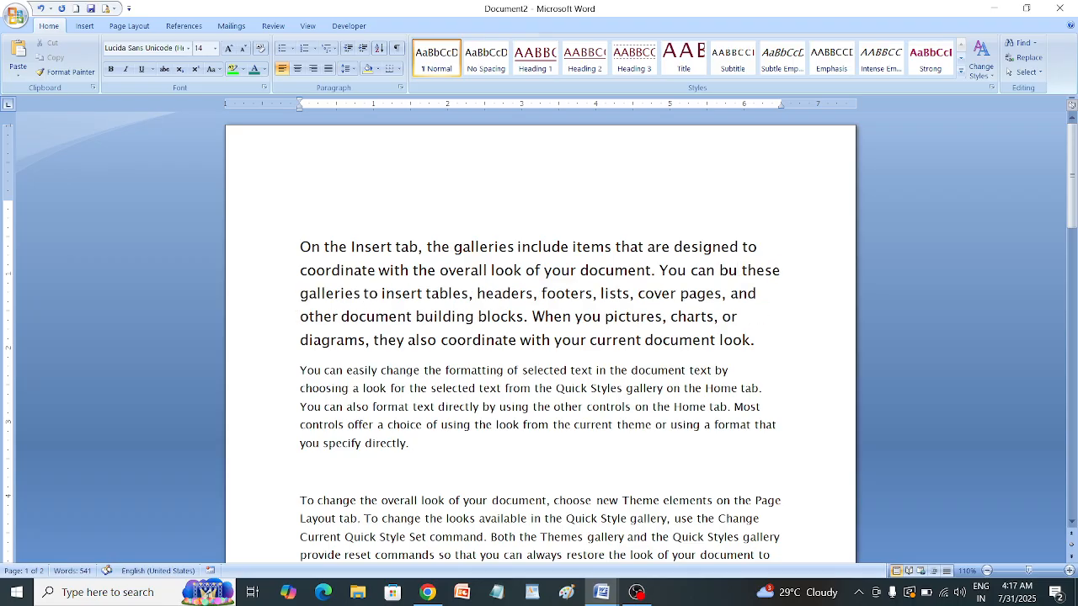
type("eatui")
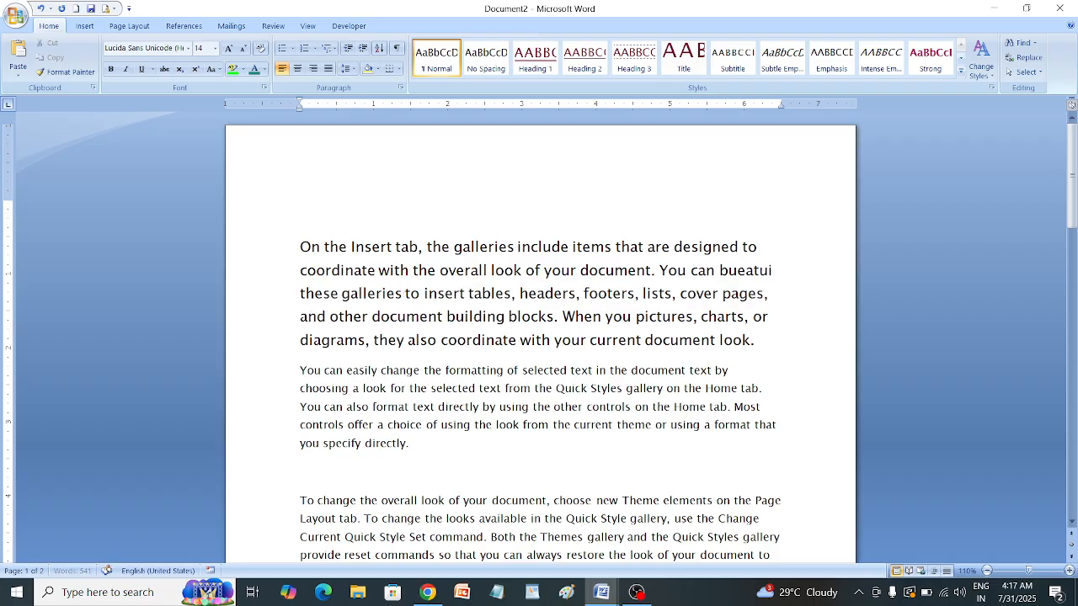
type("full")
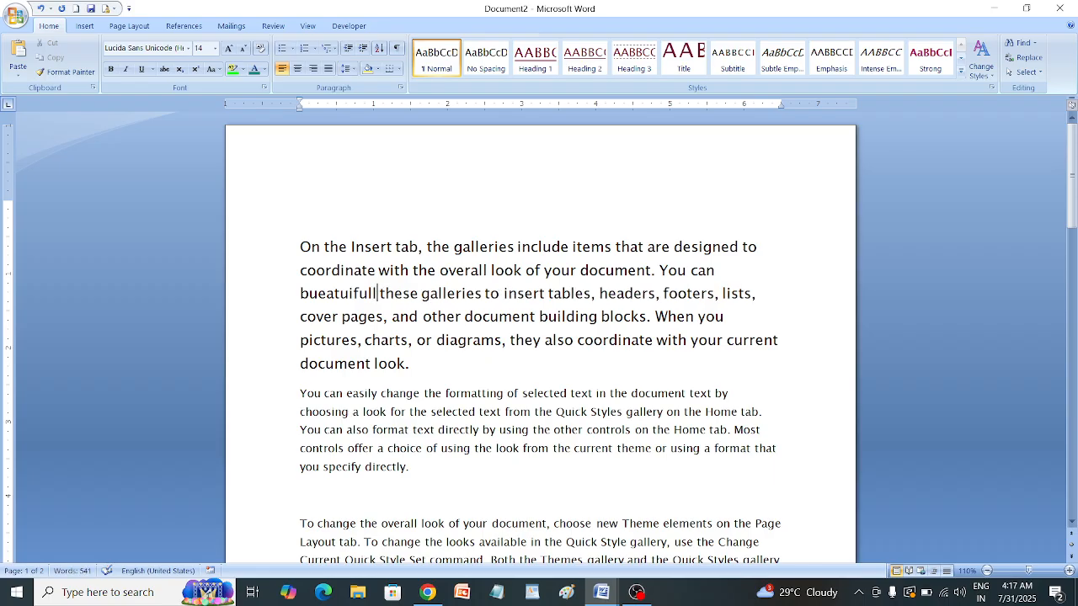
Set the document's hyphenation to Automatic.
left_click(726, 273)
left_click(126, 26)
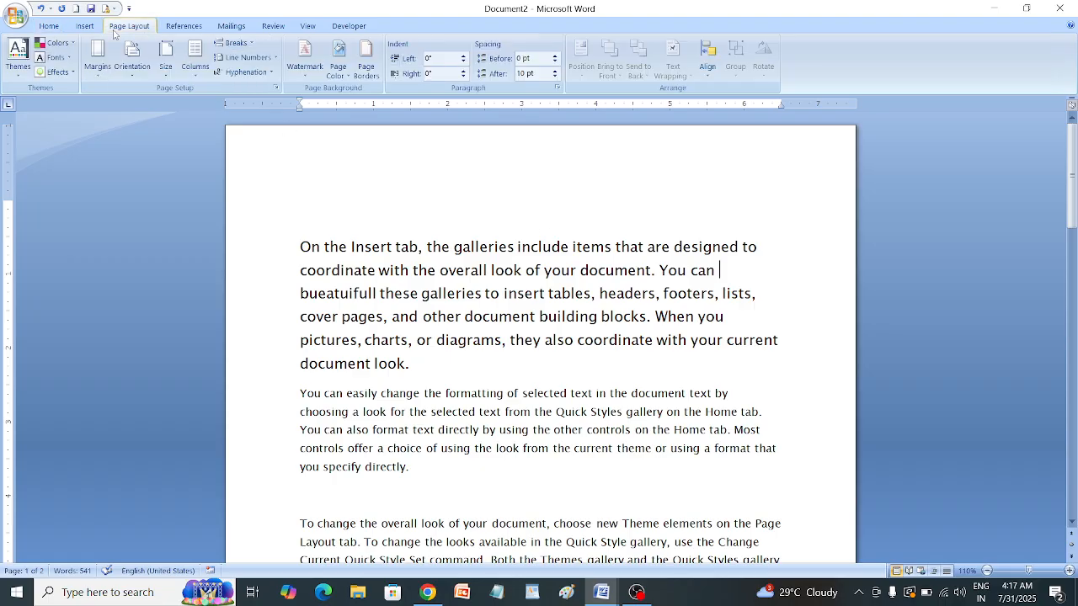
left_click(245, 72)
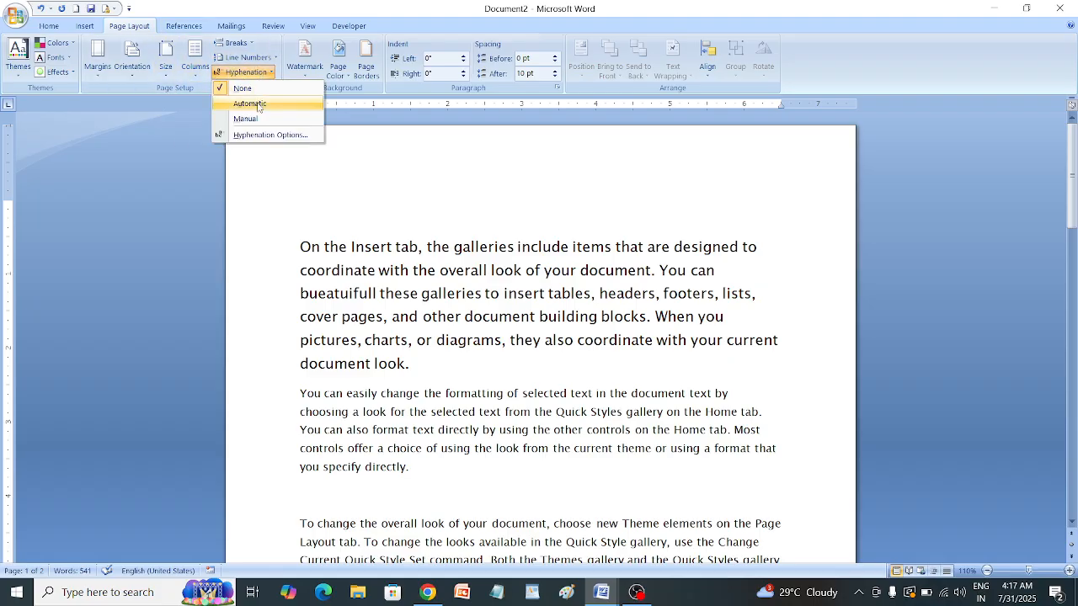
left_click(259, 106)
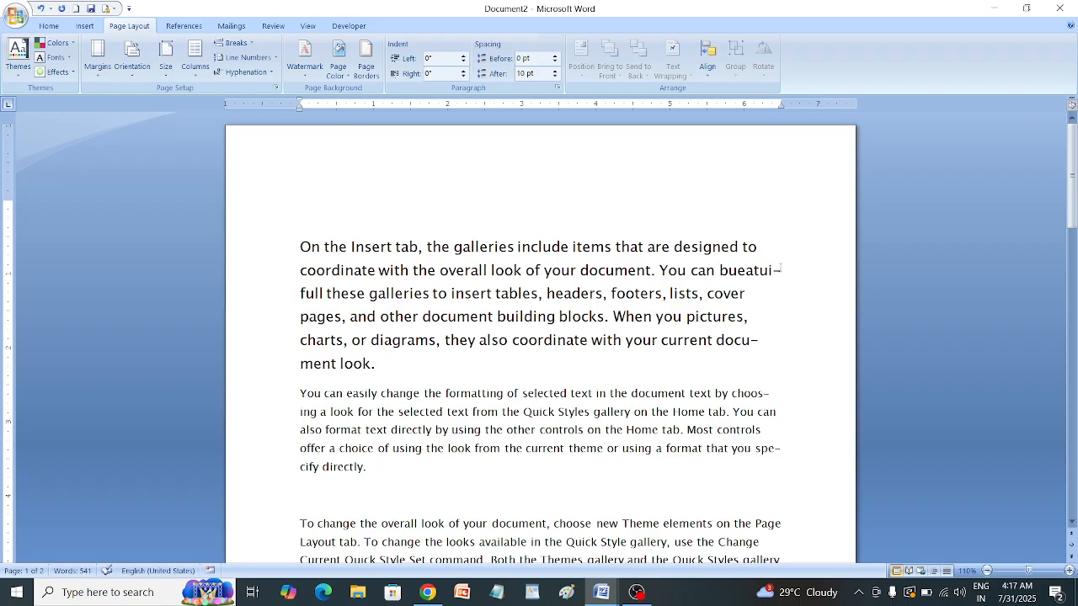
Examine the line-end hyphens in "bueatui-full" in the first paragraph and "choos-ing" in the second by highlighting them.
left_click_drag(781, 270, 768, 269)
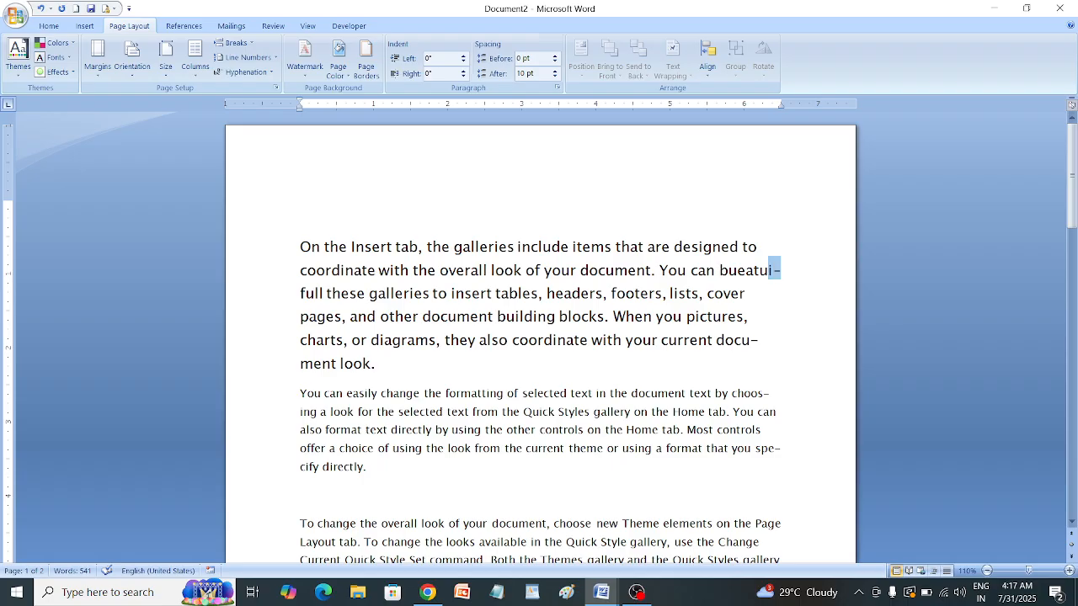
left_click(769, 393)
left_click_drag(768, 392, 759, 393)
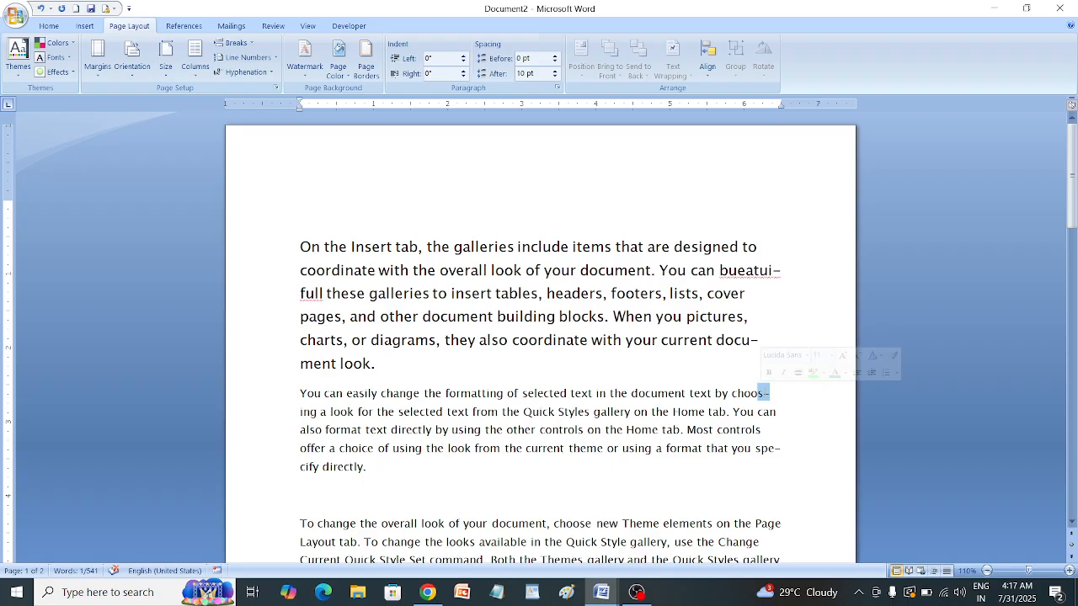
left_click(781, 399)
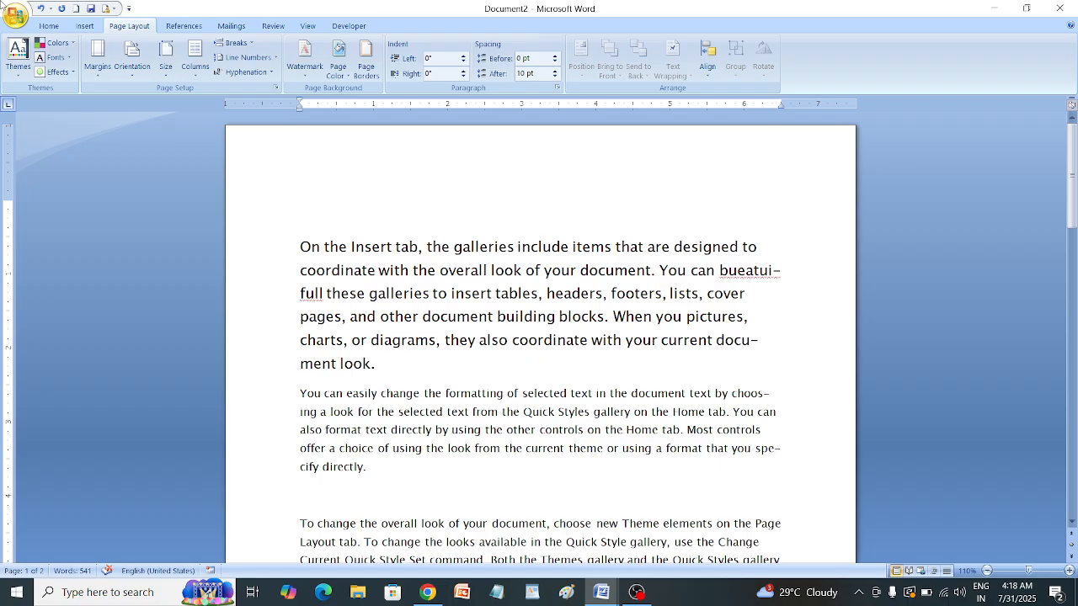
Run Manual hyphenation on the document, accepting suggested breaks such as "choos-ing" and declining the last one for "pictures".
left_click(263, 72)
left_click(248, 118)
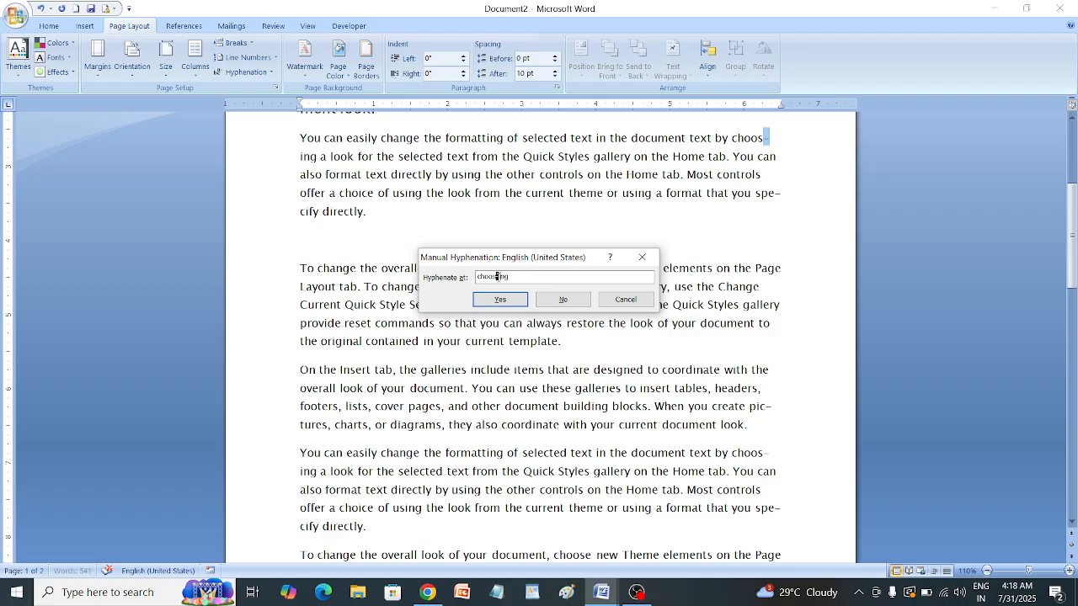
left_click(516, 304)
left_click(500, 299)
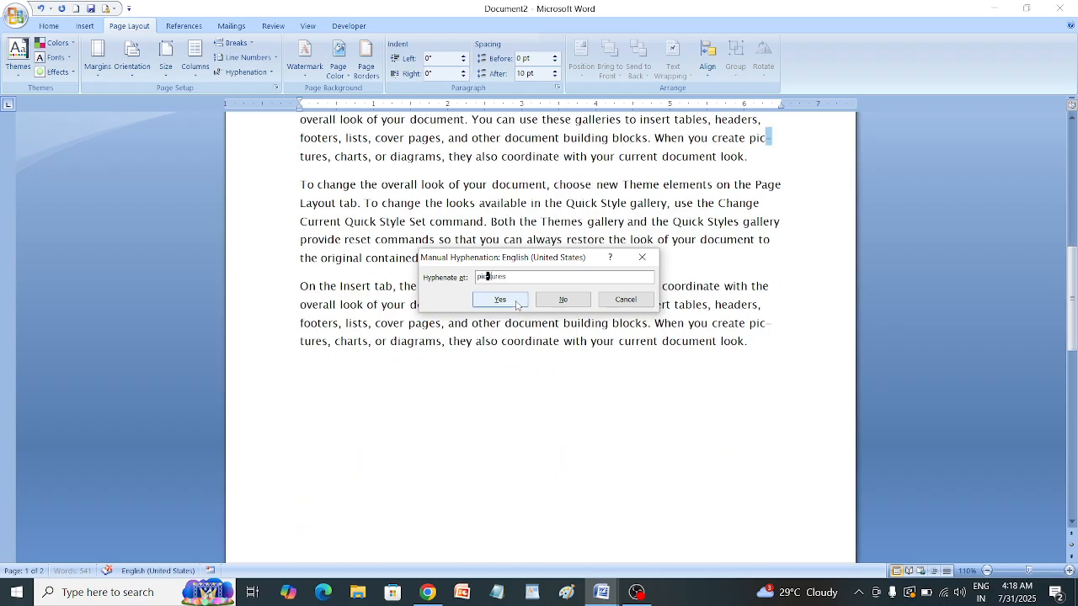
left_click(517, 305)
left_click(563, 300)
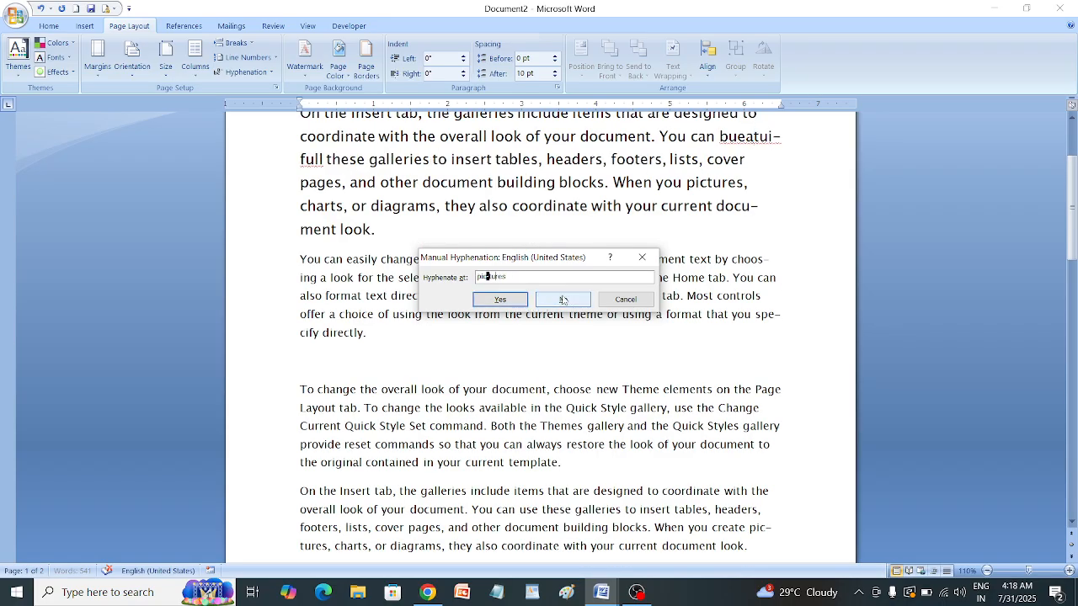
left_click(539, 330)
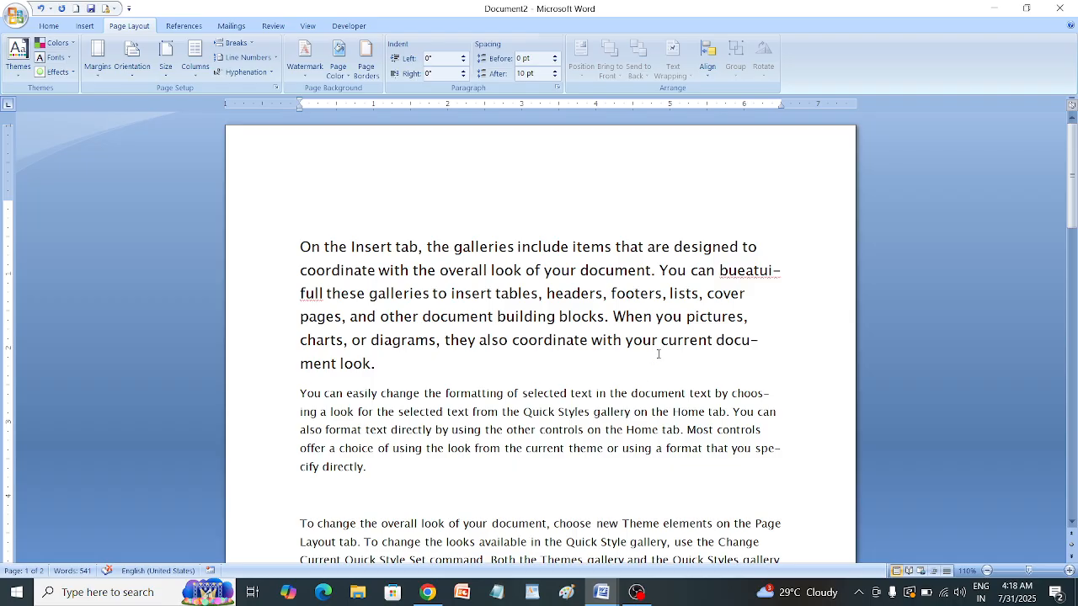
Review the Hyphenation Options and accept the current settings.
left_click(245, 72)
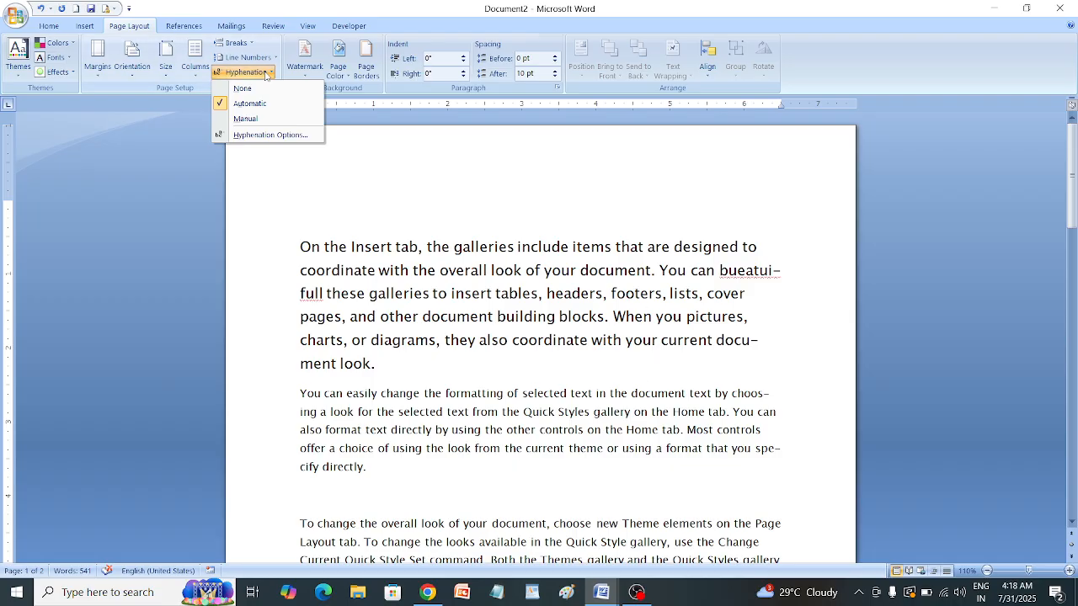
left_click(263, 136)
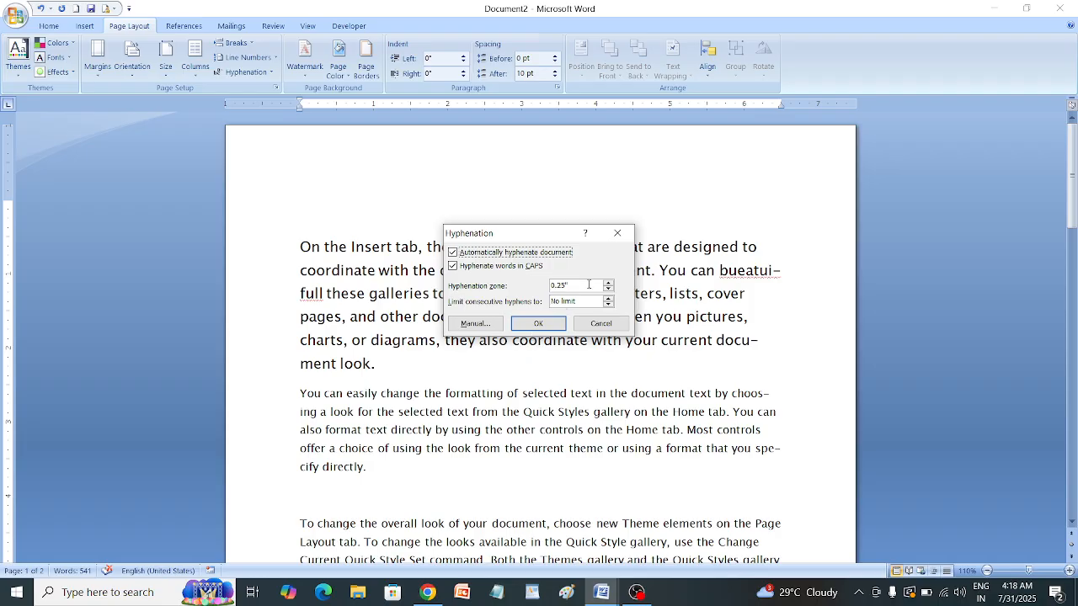
left_click(536, 324)
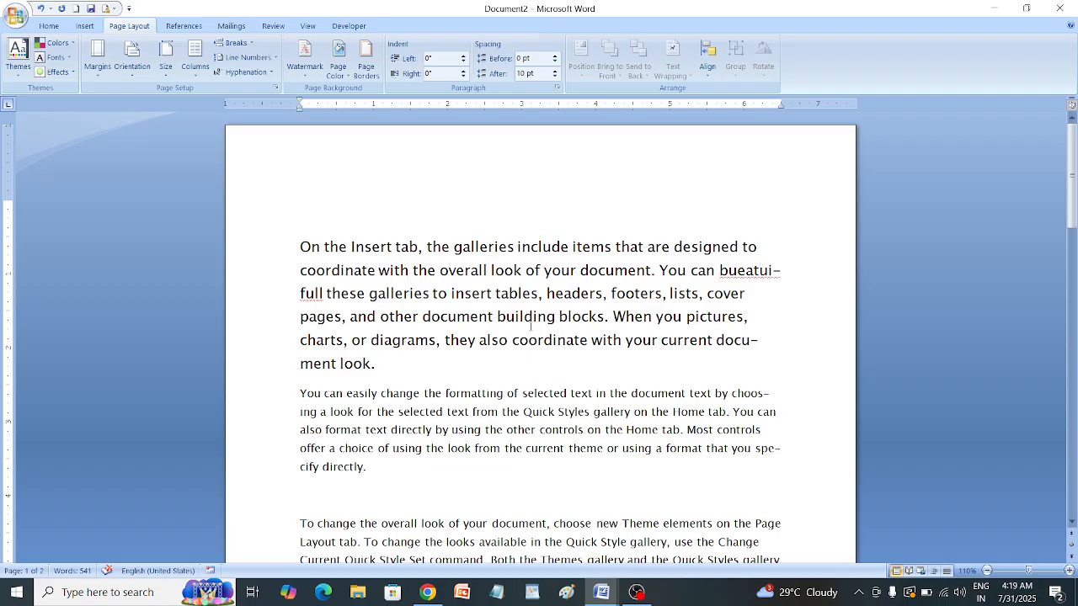
Look at the preset watermarks in the Watermark gallery without applying any.
left_click(303, 73)
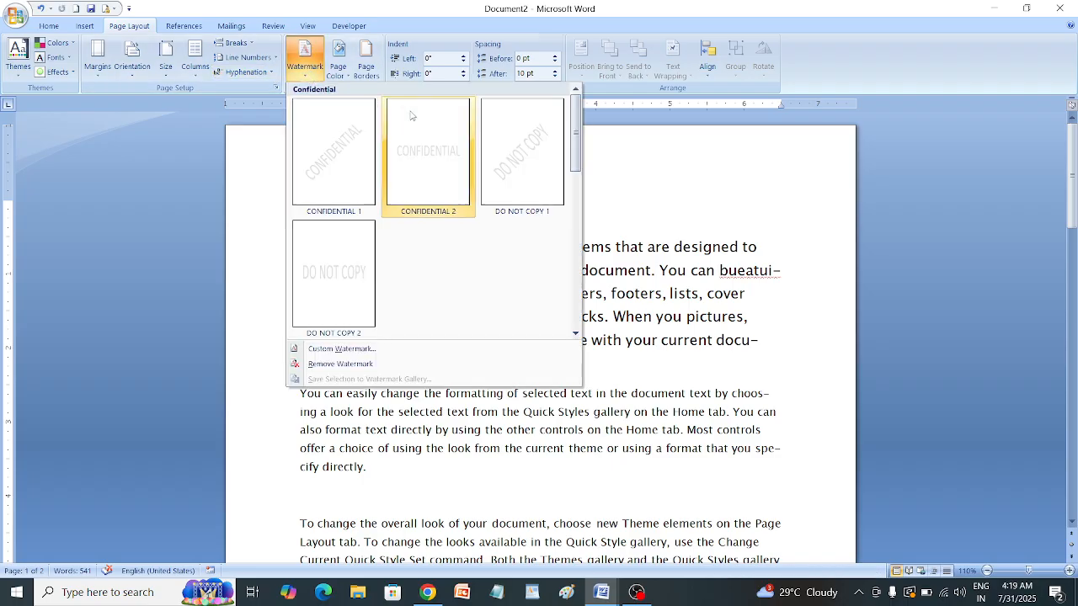
left_click(620, 231)
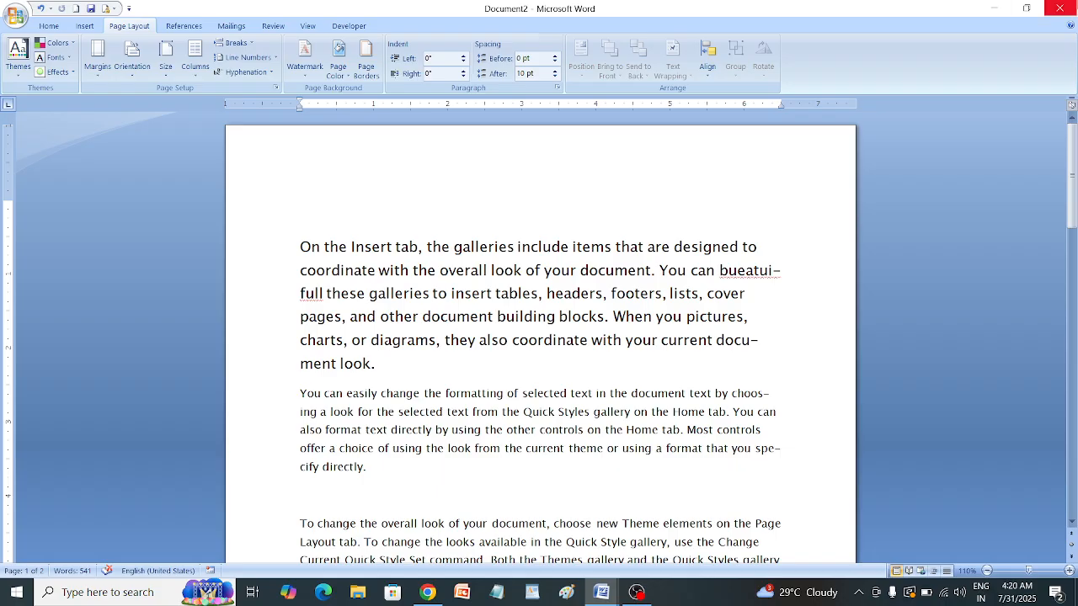
Close Document2 without saving its changes.
left_click(1061, 8)
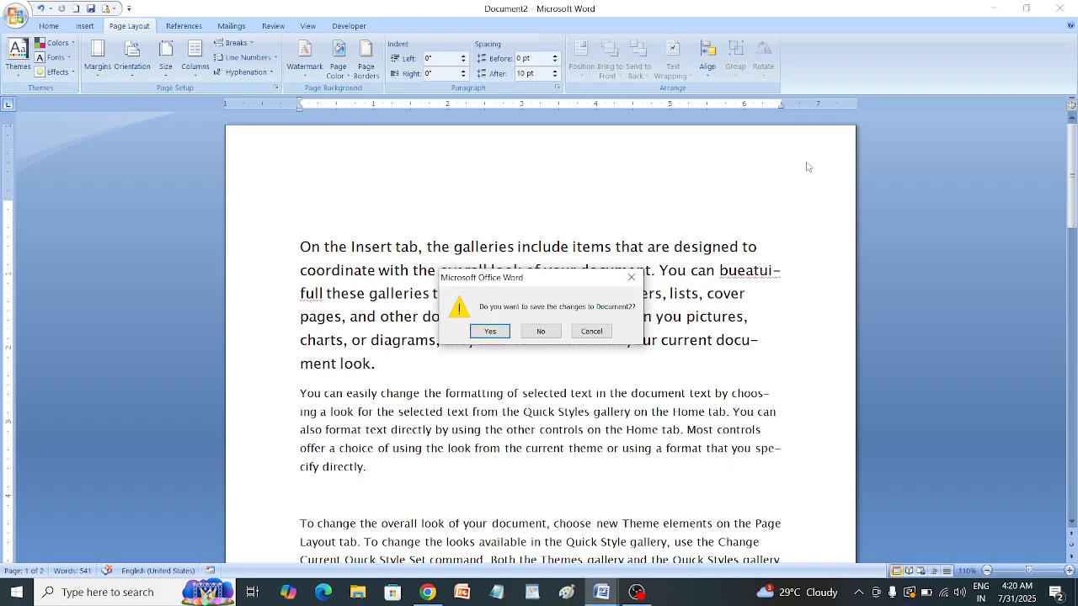
left_click(533, 330)
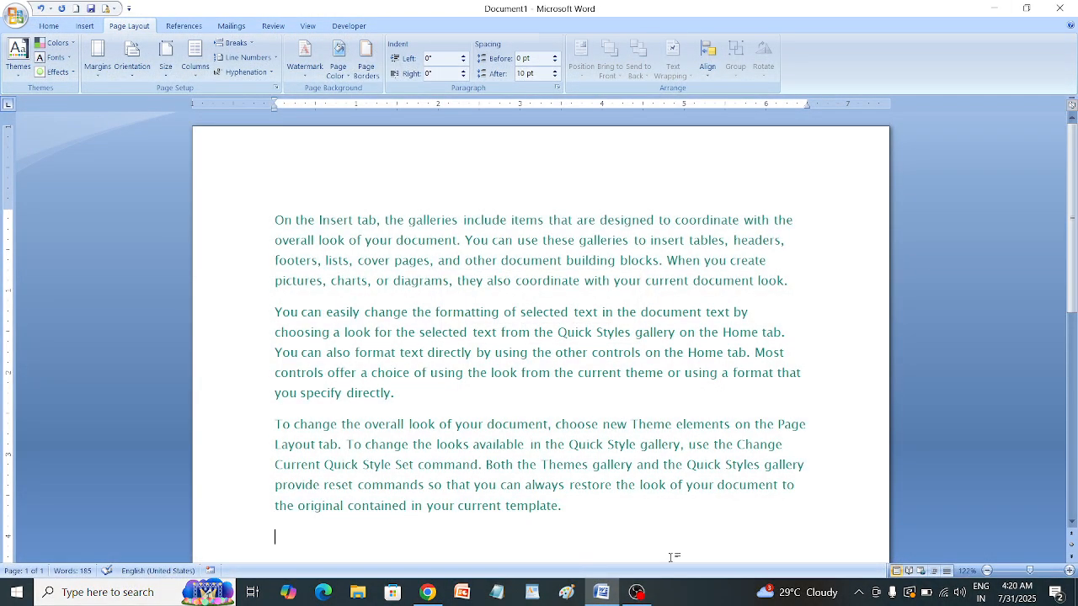